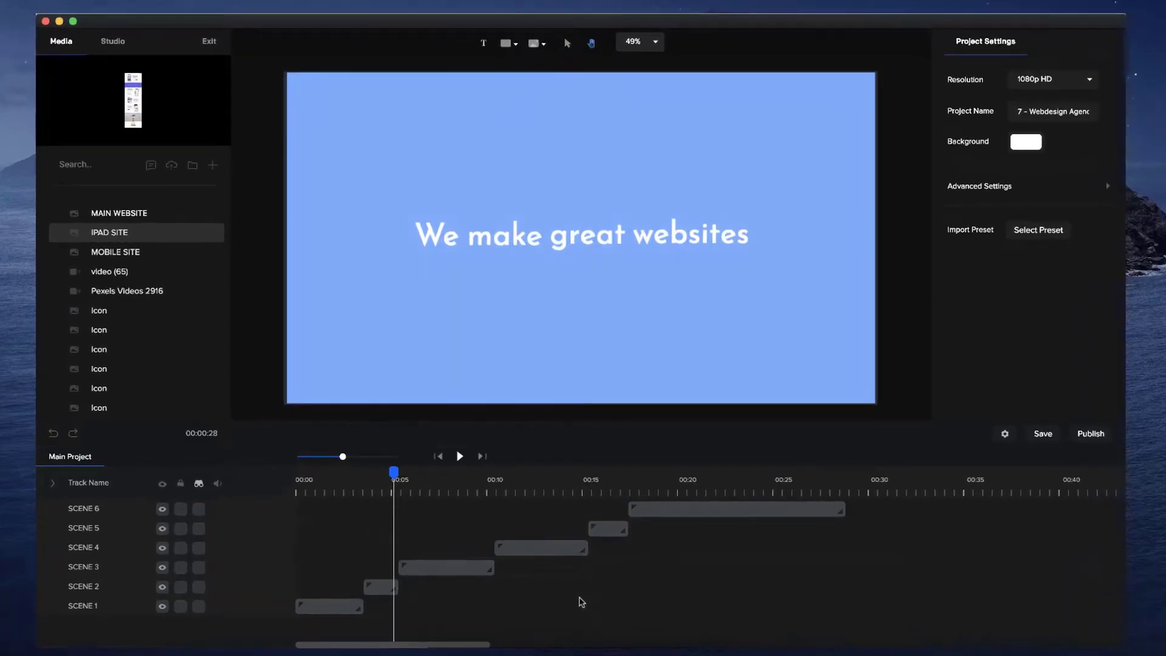
Play part of the finished project and scrub back to the scene with the three device mockups
key(space)
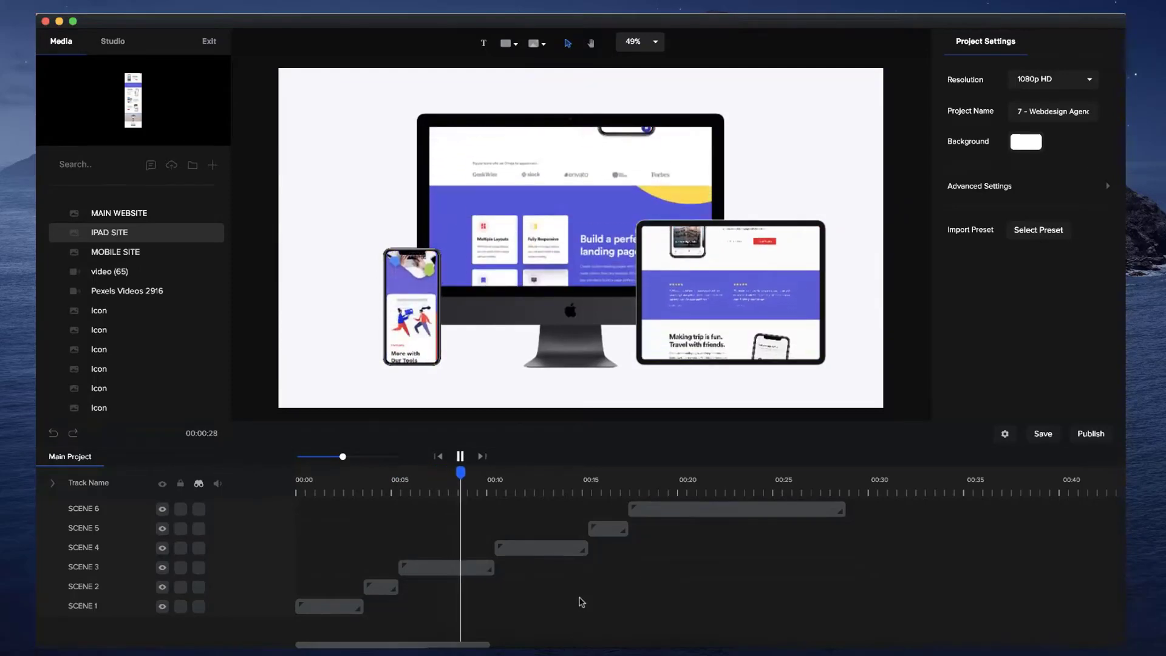
key(space)
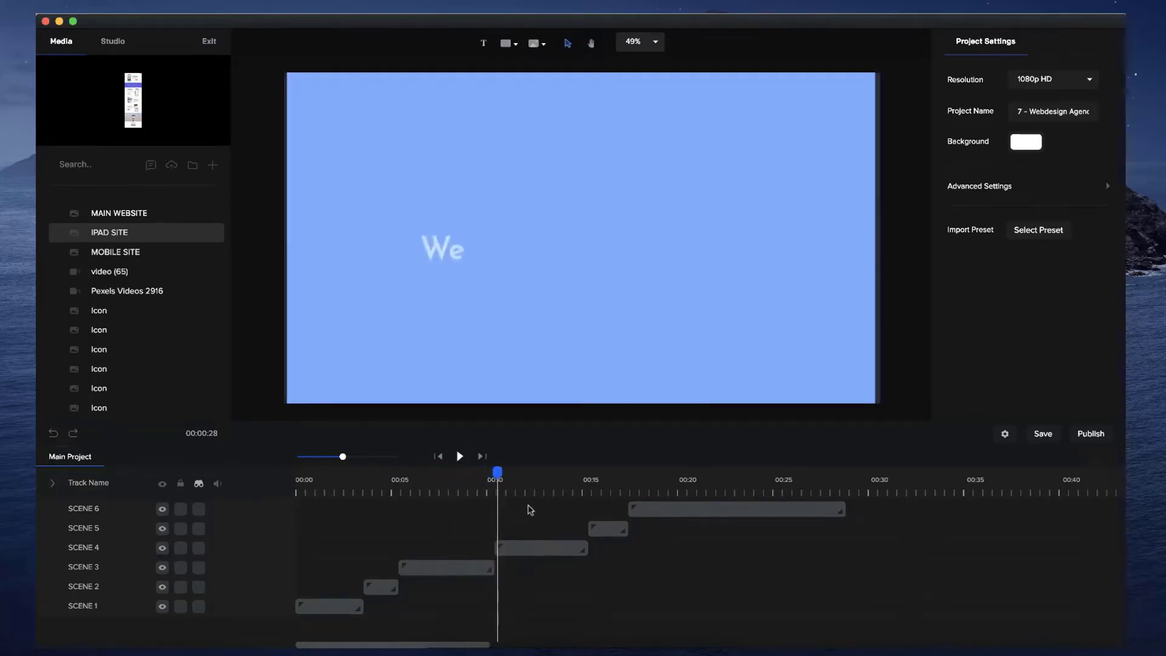
mouse_move(484, 478)
mouse_down()
mouse_move(399, 479)
mouse_move(479, 475)
mouse_up()
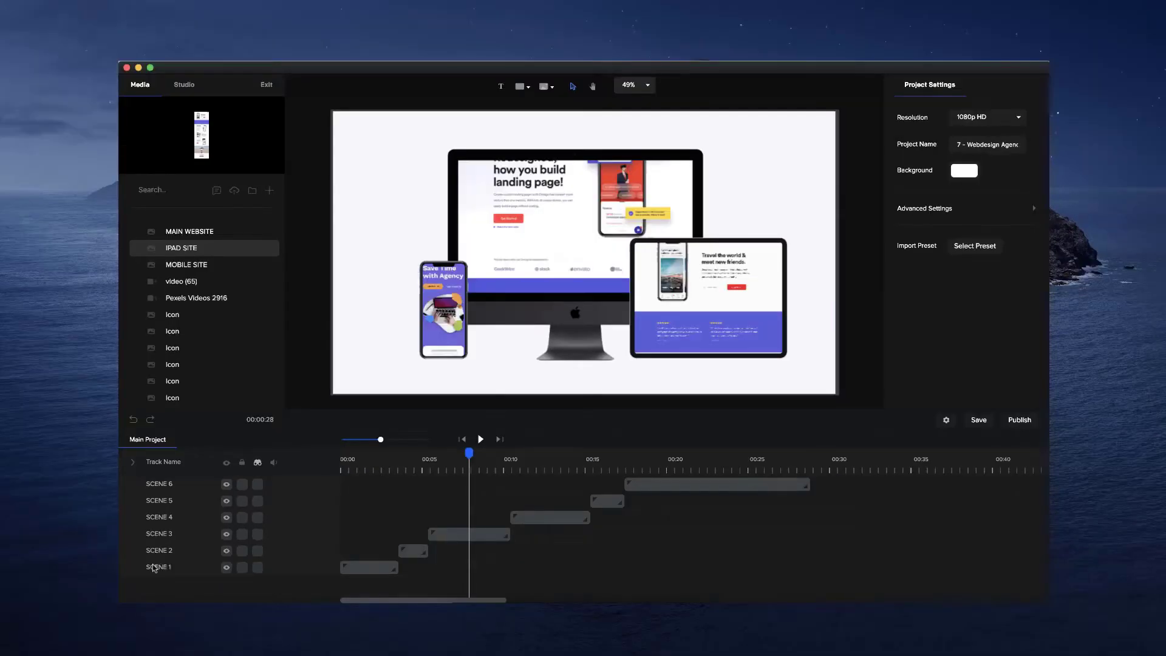
Delete all six scene tracks, SCENE 1 to SCENE 6, and return the playhead to the start
drag(82, 605, 87, 539)
drag(161, 510, 161, 490)
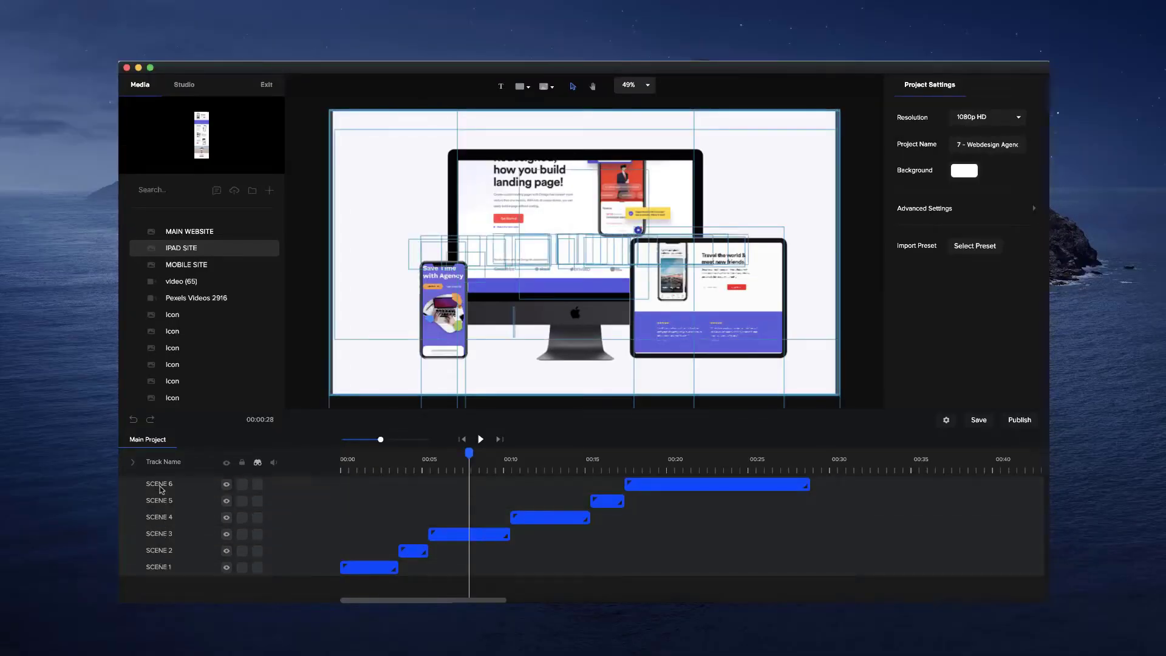
key(Delete)
click(465, 440)
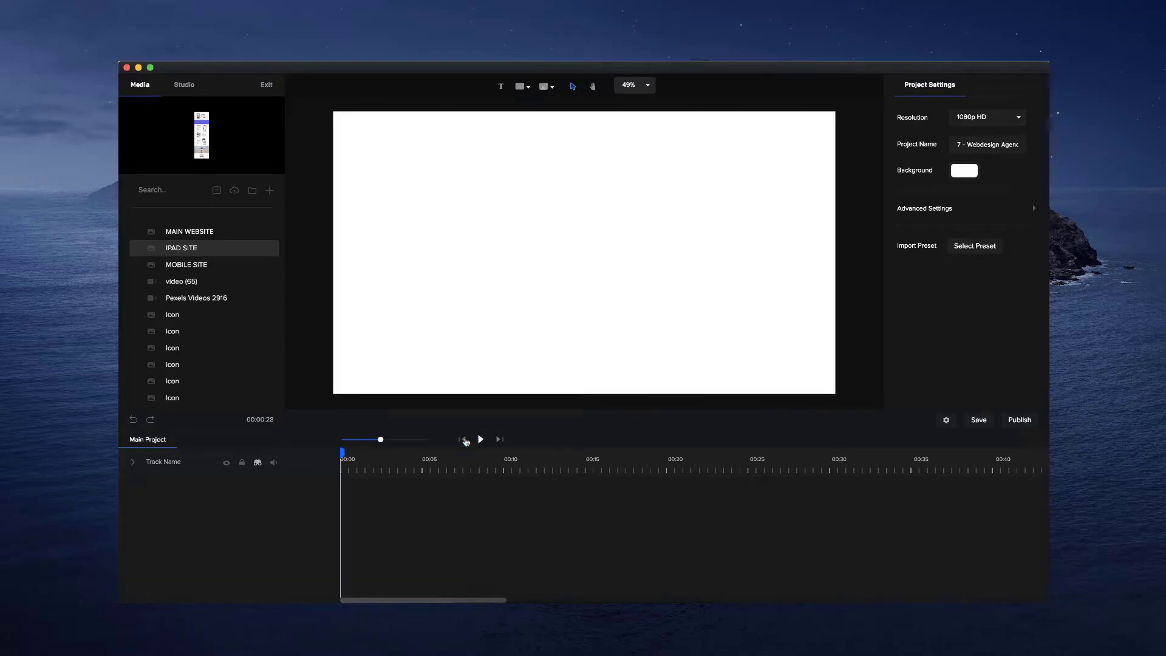
Insert an iMac, a landscape iPad and an iPhone from the Devices object category onto the canvas
drag(380, 438, 399, 440)
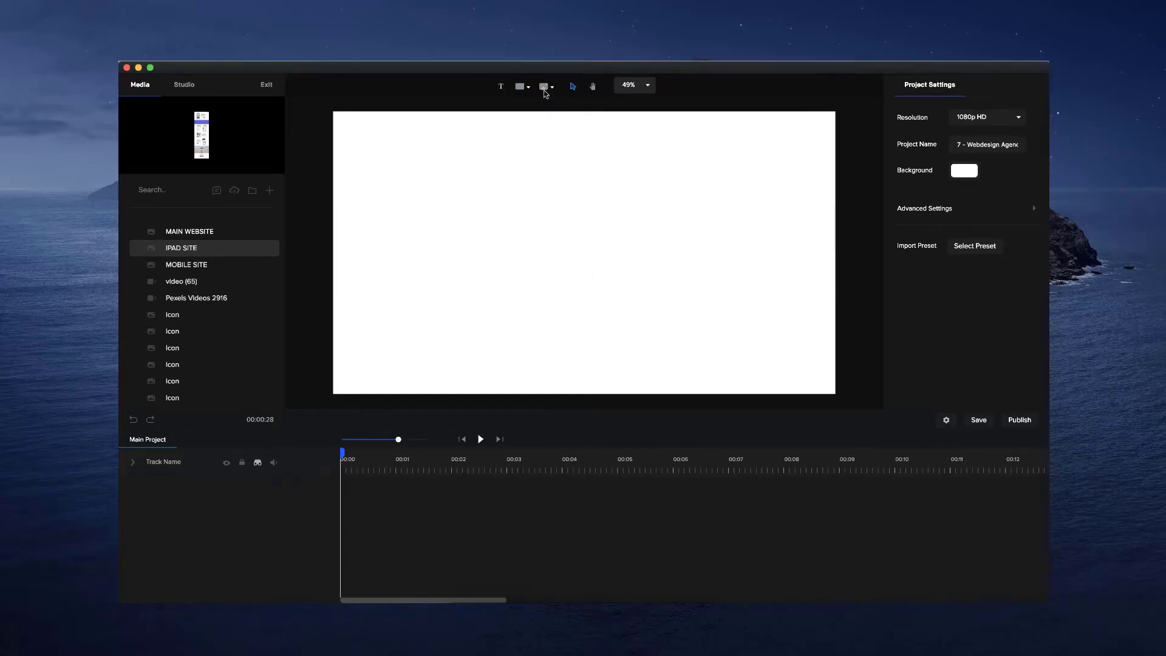
click(544, 88)
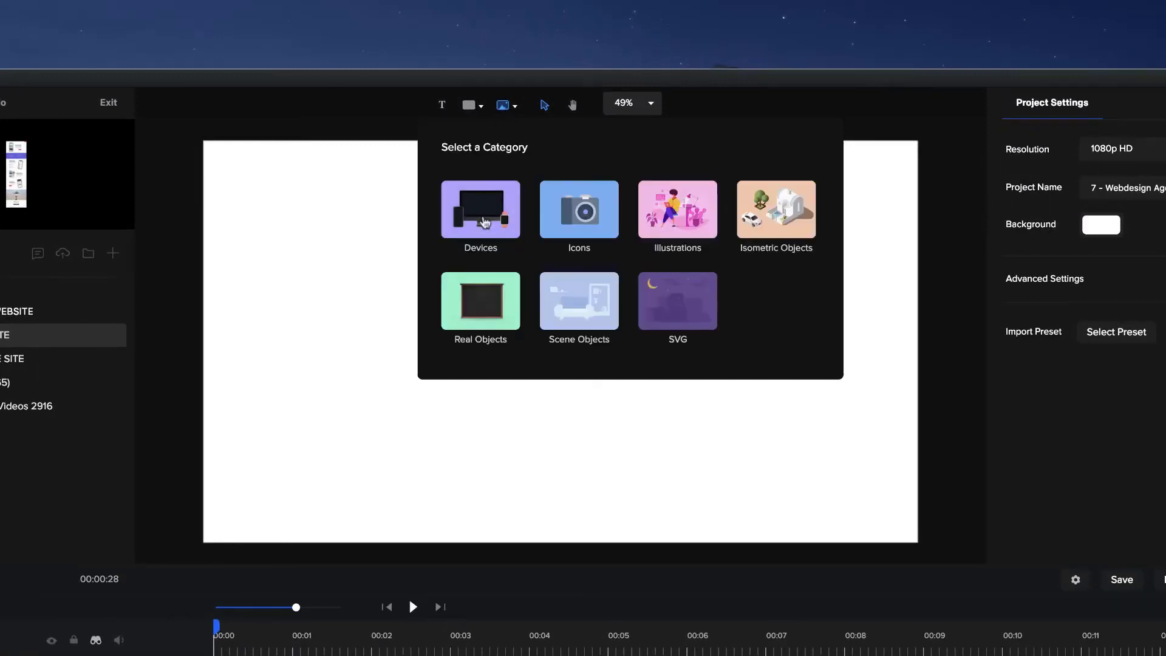
click(485, 227)
click(473, 219)
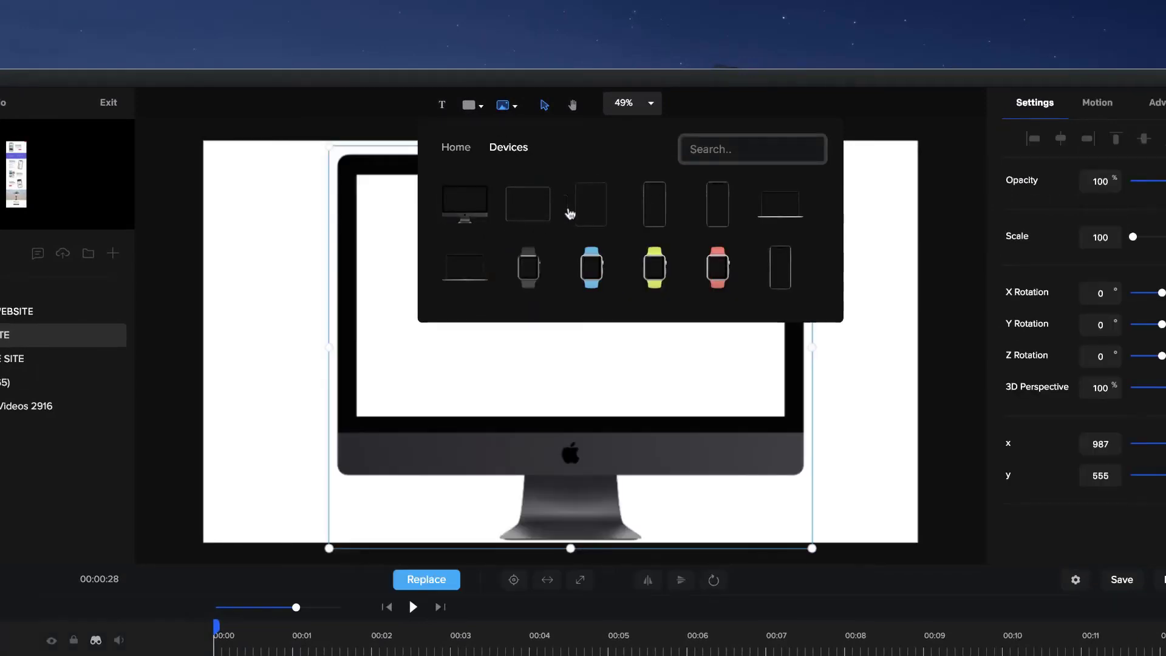
click(783, 259)
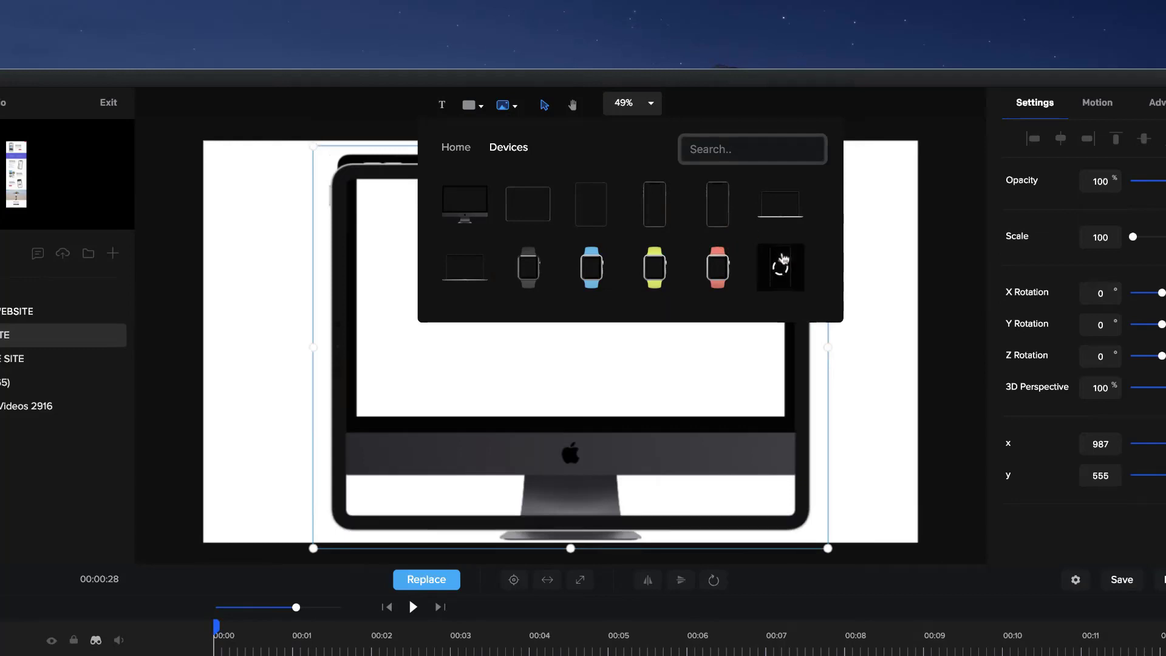
click(876, 260)
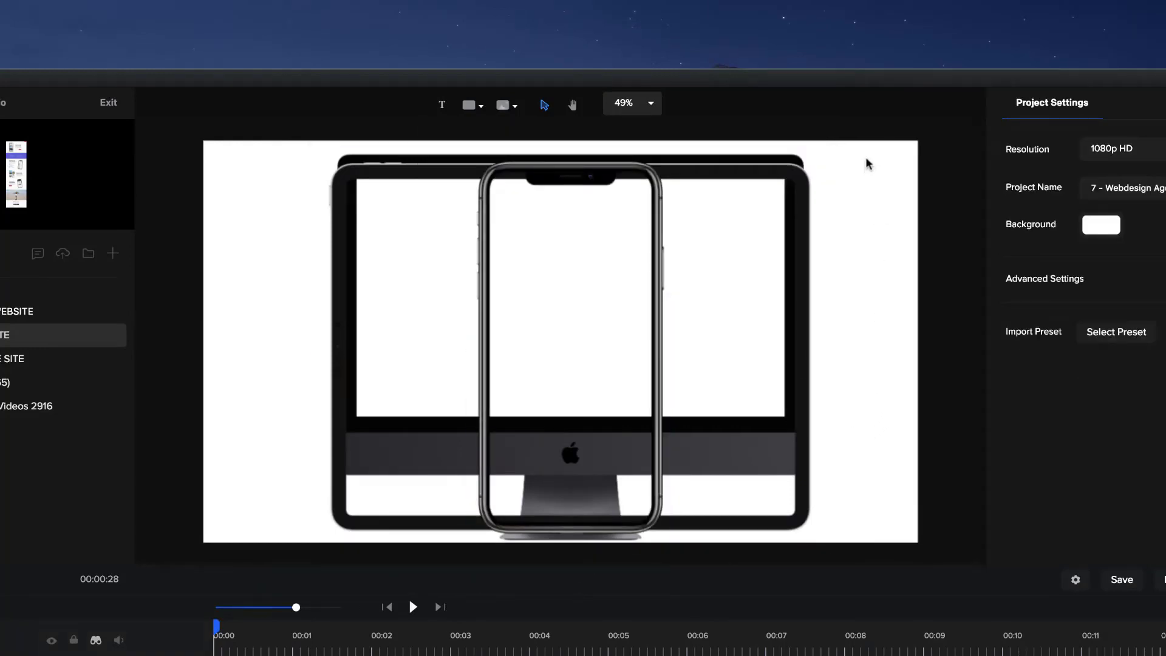
Scale all three devices down together to about 76, keeping them near the middle of the canvas
drag(867, 161, 312, 511)
drag(832, 146, 710, 221)
click(813, 380)
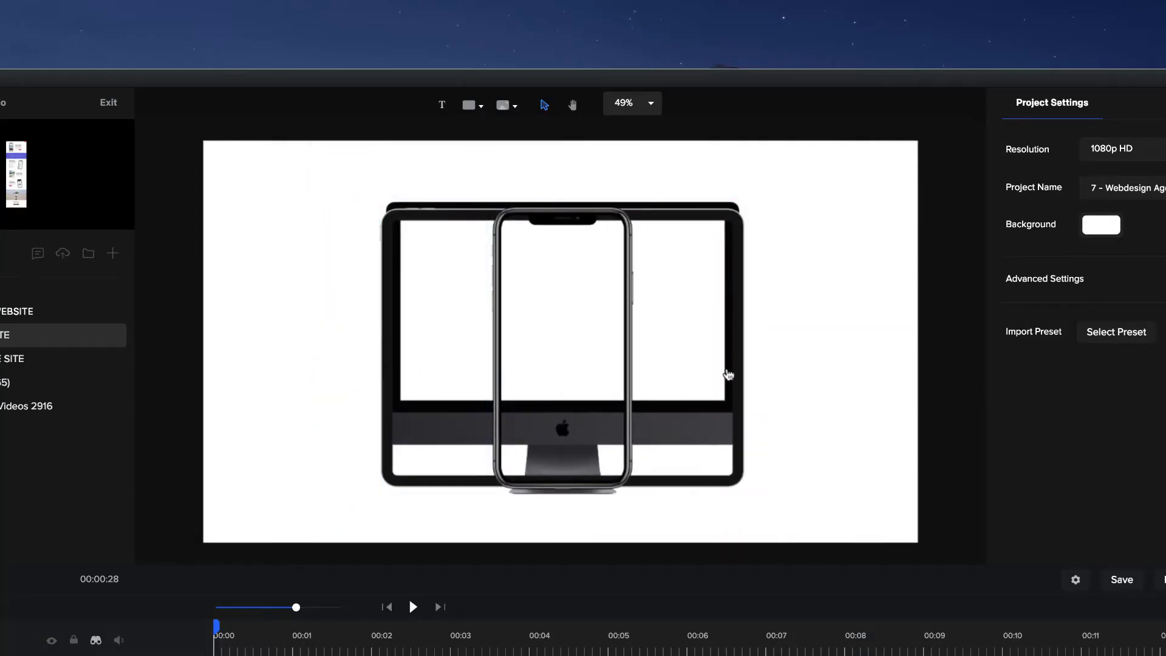
Shrink the iPad to a scale of about 48 and place it over the iMac's lower right corner
click(617, 225)
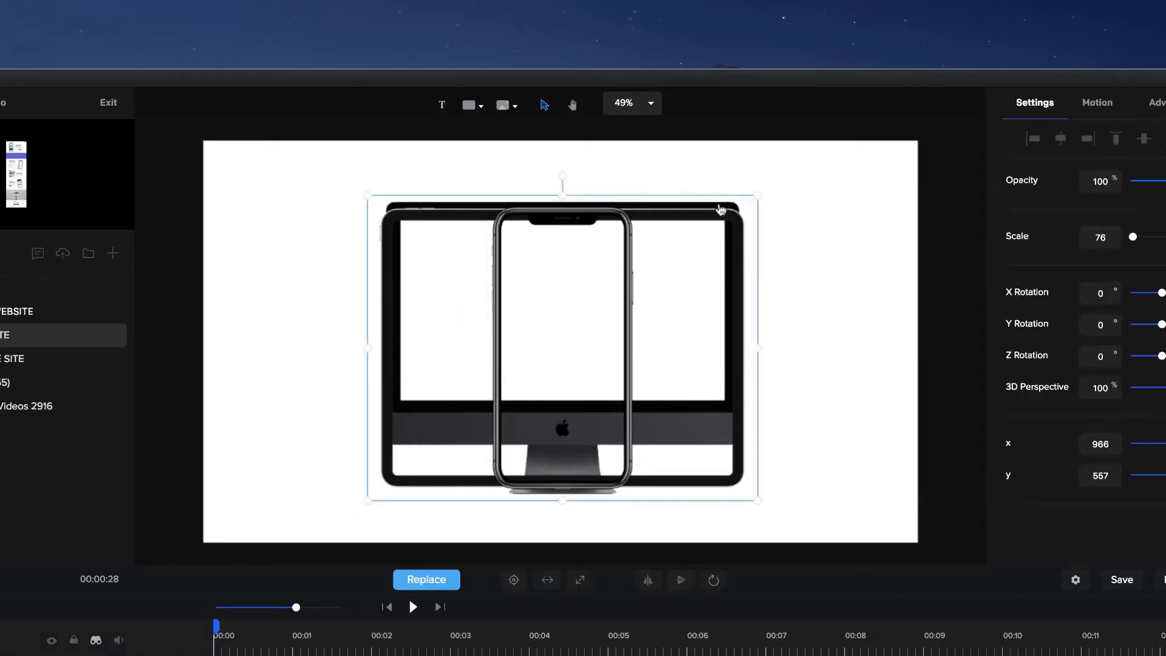
drag(750, 206, 604, 292)
drag(433, 318, 691, 313)
Shrink the iPhone to a scale of about 40 and place it over the iMac's lower left corner
click(608, 216)
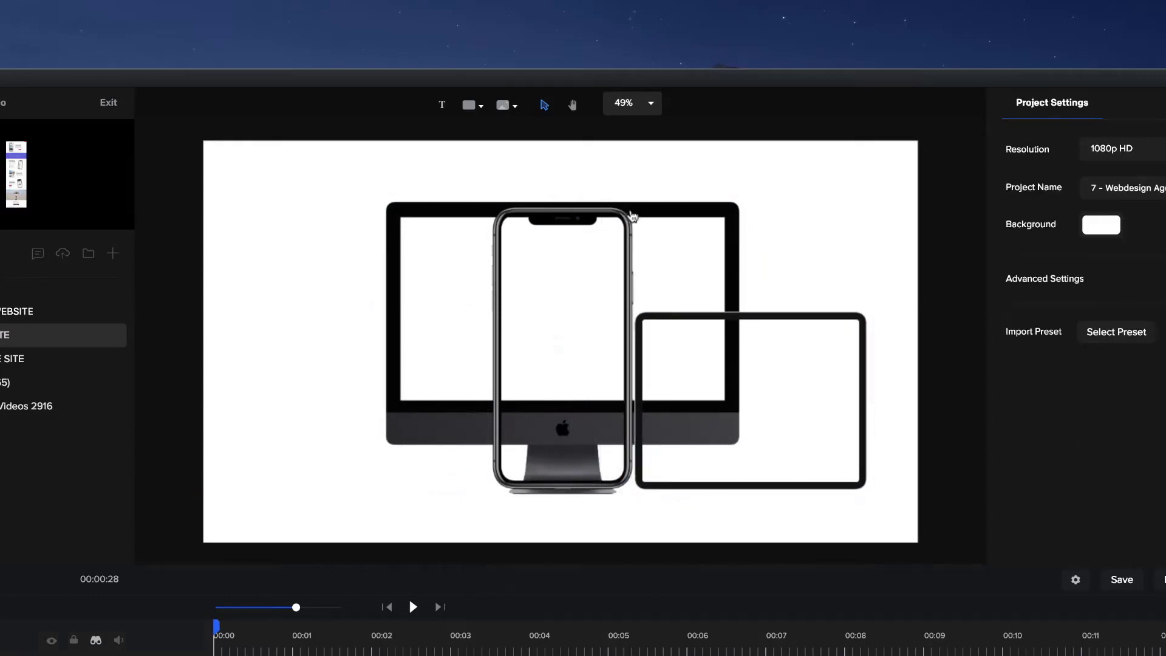
click(640, 214)
drag(641, 198, 389, 353)
Adjust the iPad's position slightly and enlarge it to a scale of about 49
drag(757, 320, 758, 331)
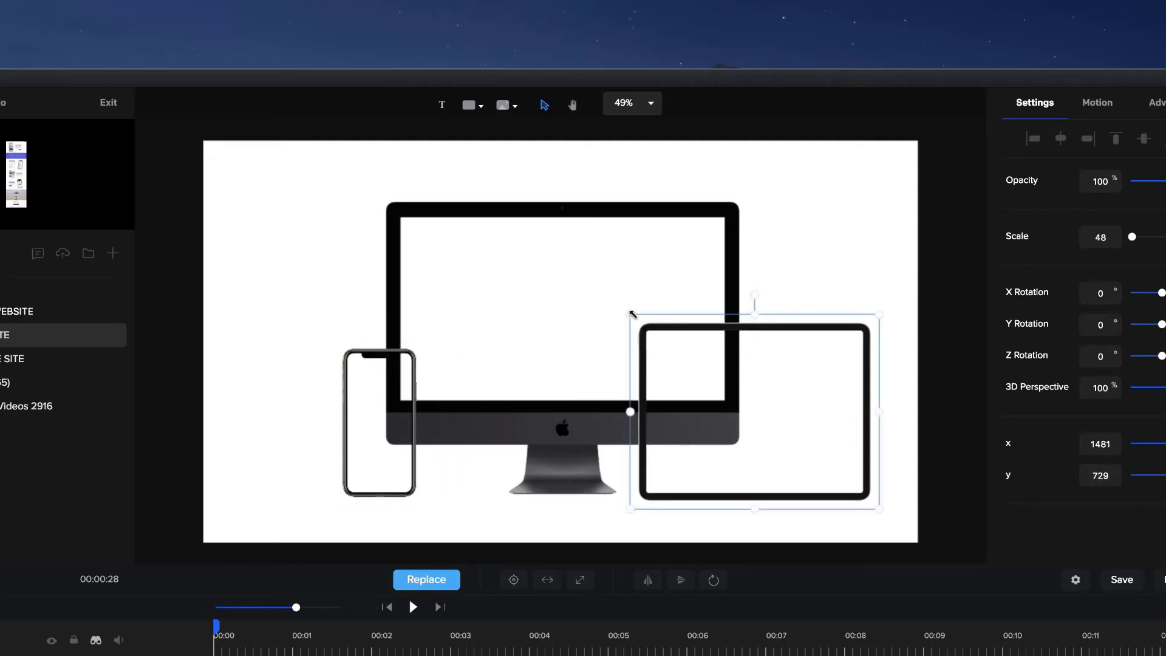
drag(632, 314, 625, 310)
click(846, 261)
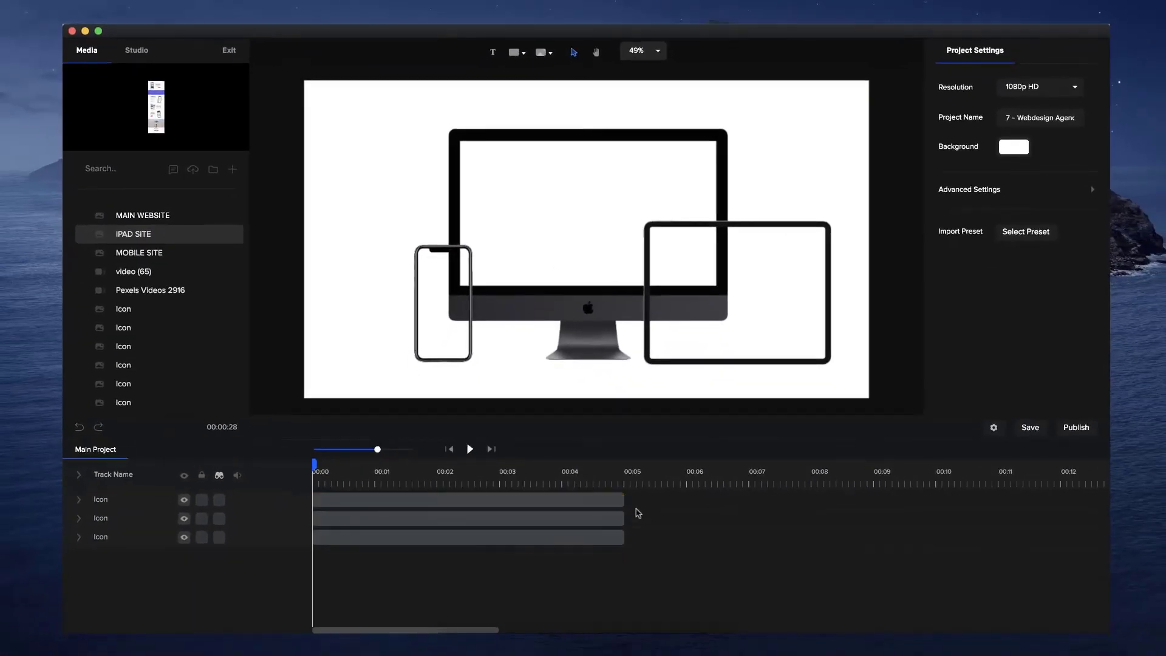
Extend all three device tracks on the timeline to end at 10 seconds
drag(649, 498, 936, 501)
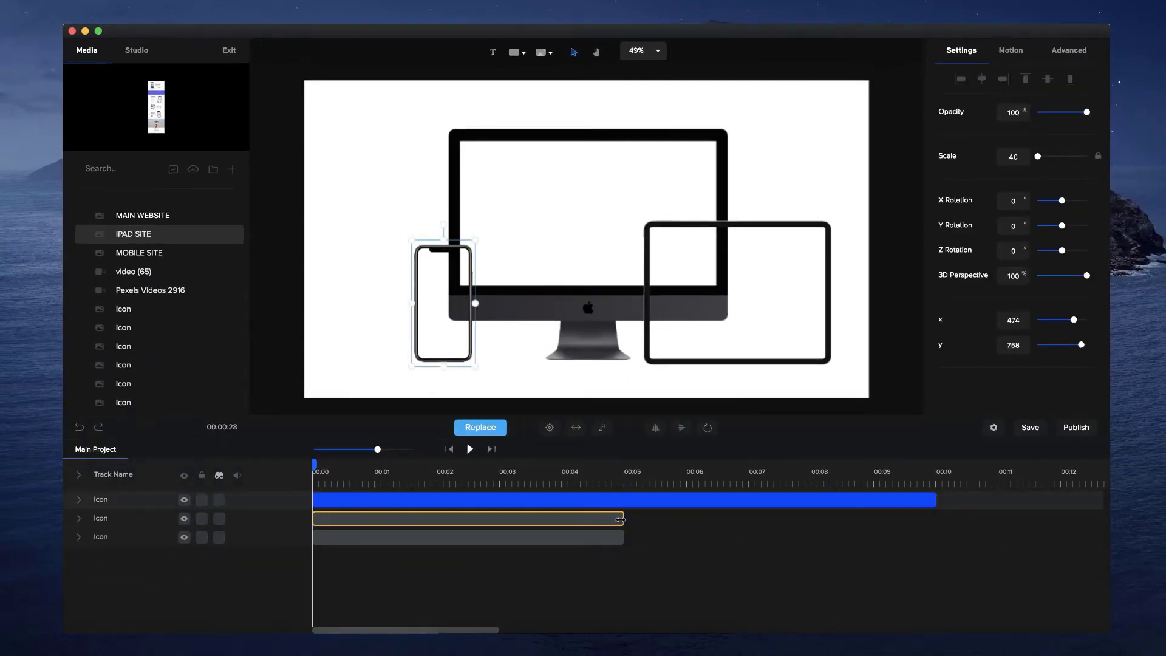
drag(624, 518, 937, 518)
drag(623, 537, 936, 540)
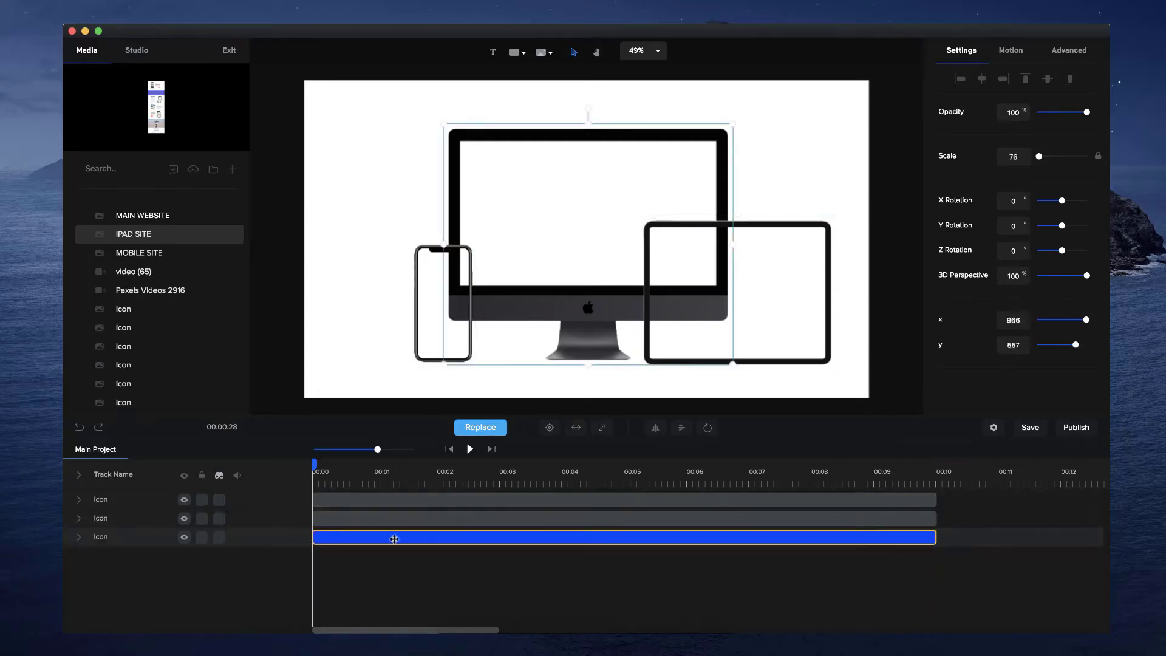
Rename the three device tracks IMAC, IPAD and IPHONE to match their devices
double_click(103, 536)
text(IMAC)
key(Return)
click(140, 522)
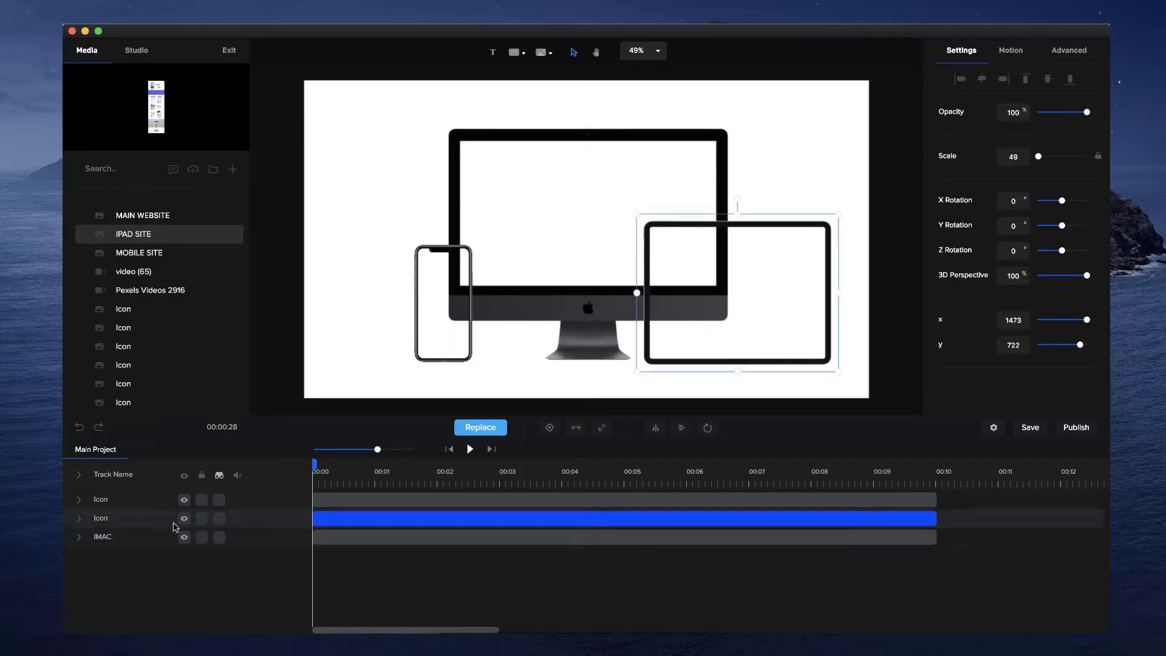
double_click(103, 519)
text(IPAD)
key(Return)
double_click(103, 499)
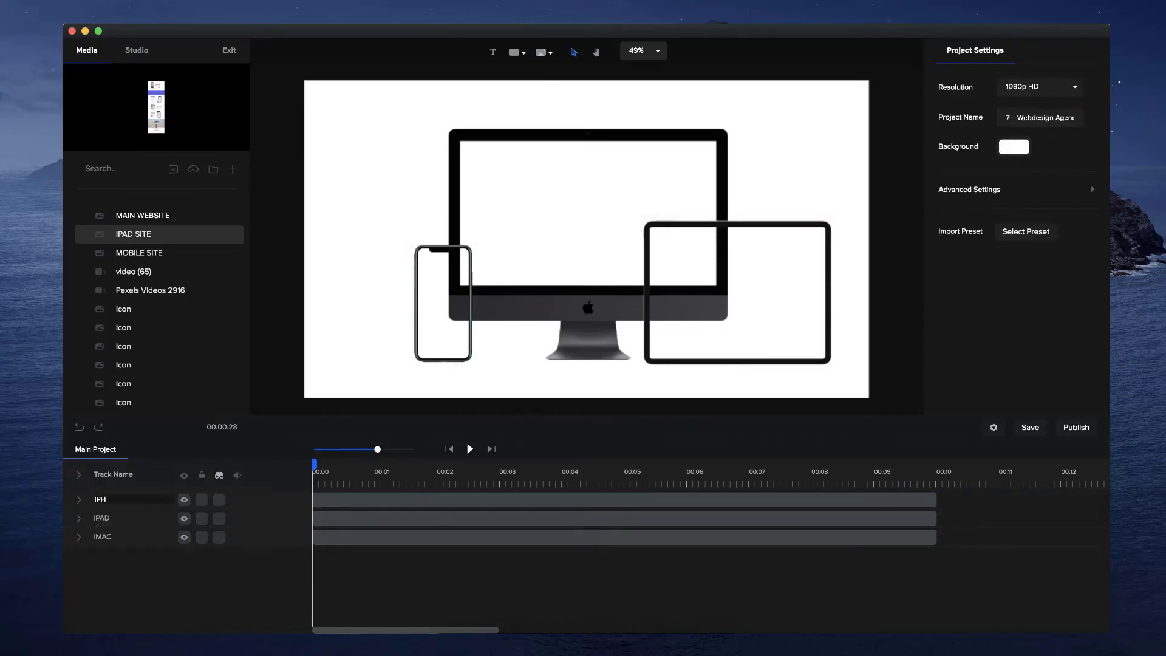
text(IPHONE)
key(Return)
Apply the Slide Left Rotation entrance animation from the Slide & Rotate group to the iMac
click(504, 302)
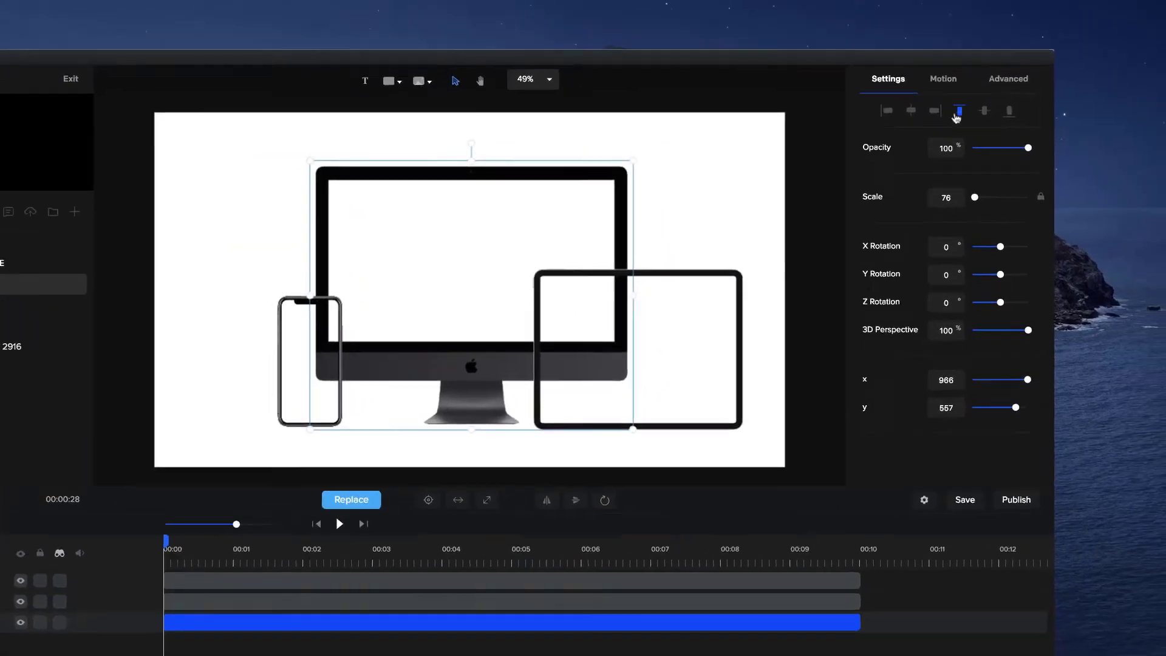
click(1012, 55)
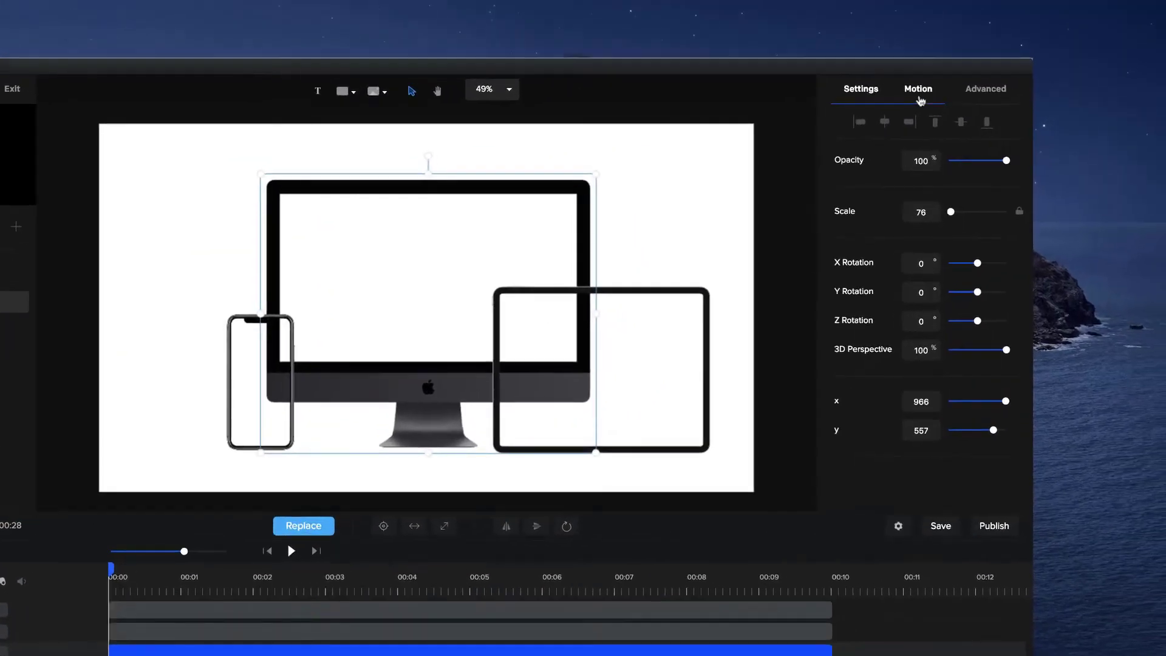
scroll(854, 368, down, 5)
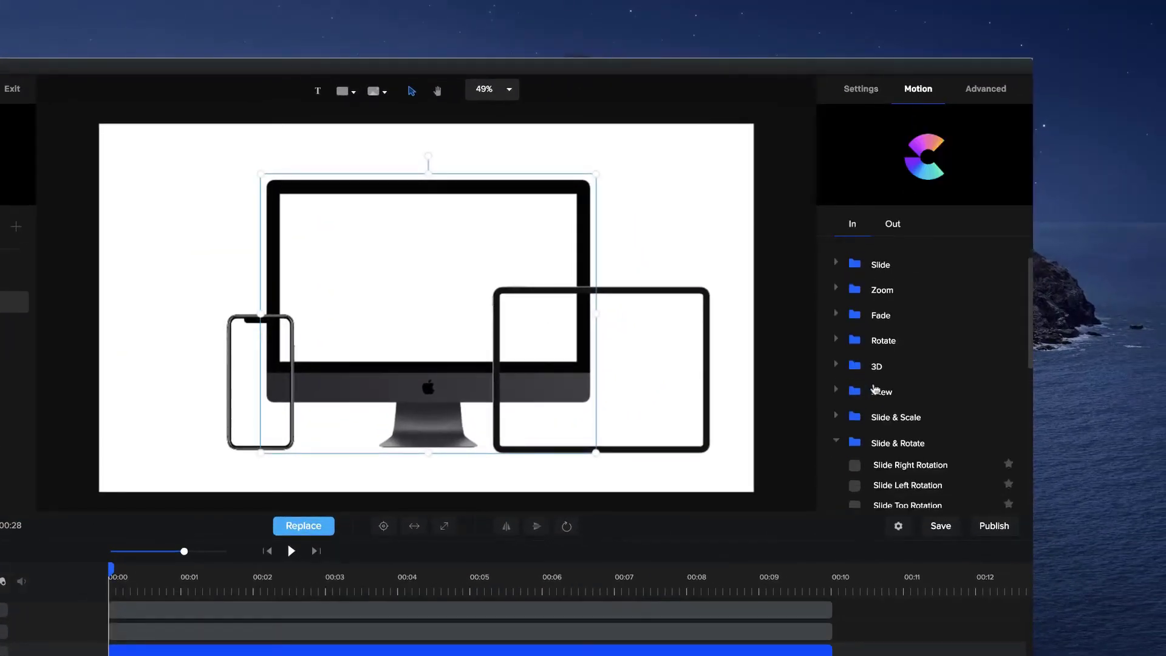
scroll(875, 351, down, 3)
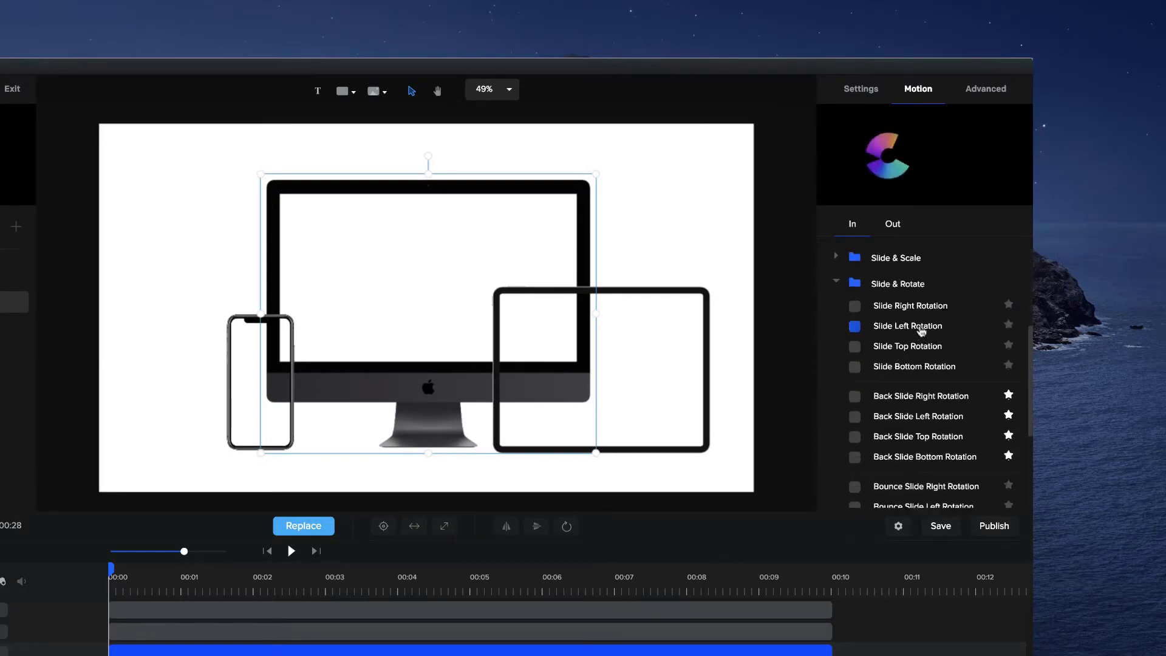
click(855, 326)
Preview the iMac's entrance animation and return the playhead to the start
click(291, 551)
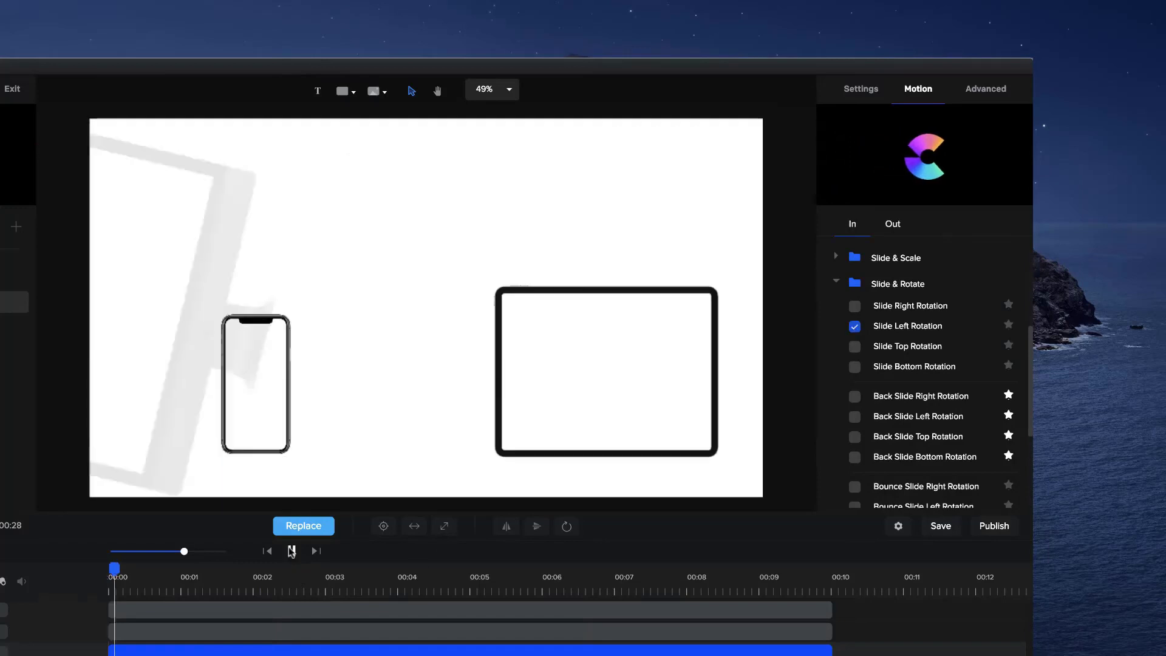
click(291, 550)
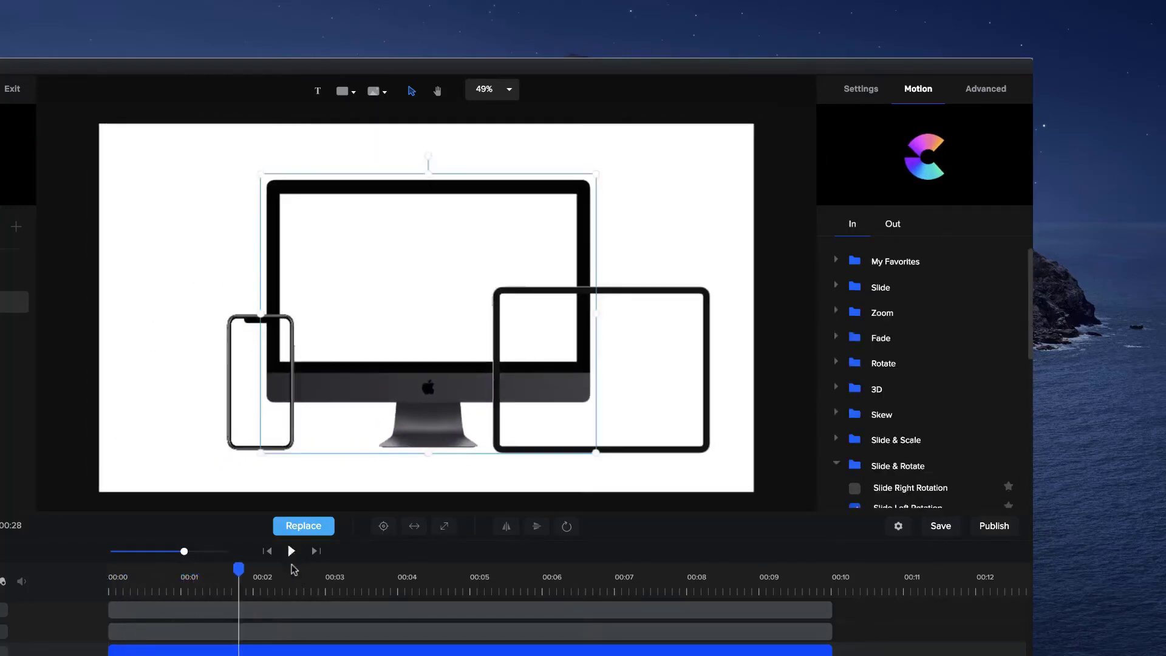
drag(240, 569, 110, 571)
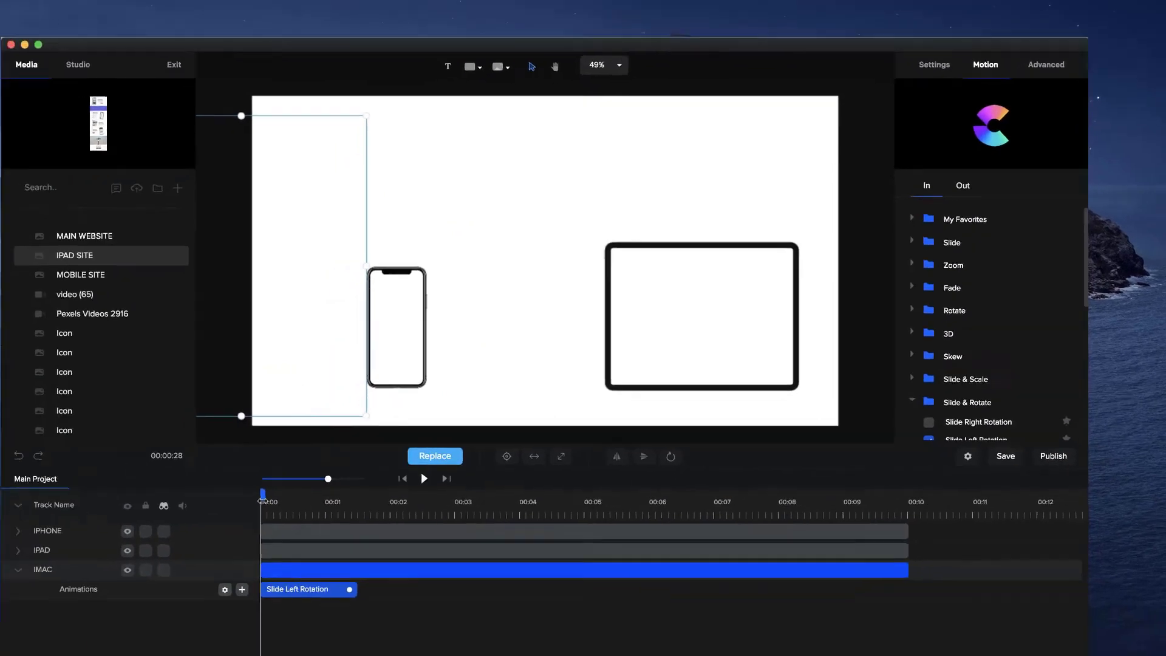
Turn off fade and set the starting angle to -30 for the iMac's Slide Left Rotation animation, and preview it
mouse_move(262, 501)
mouse_down()
mouse_move(272, 502)
mouse_move(242, 506)
mouse_up()
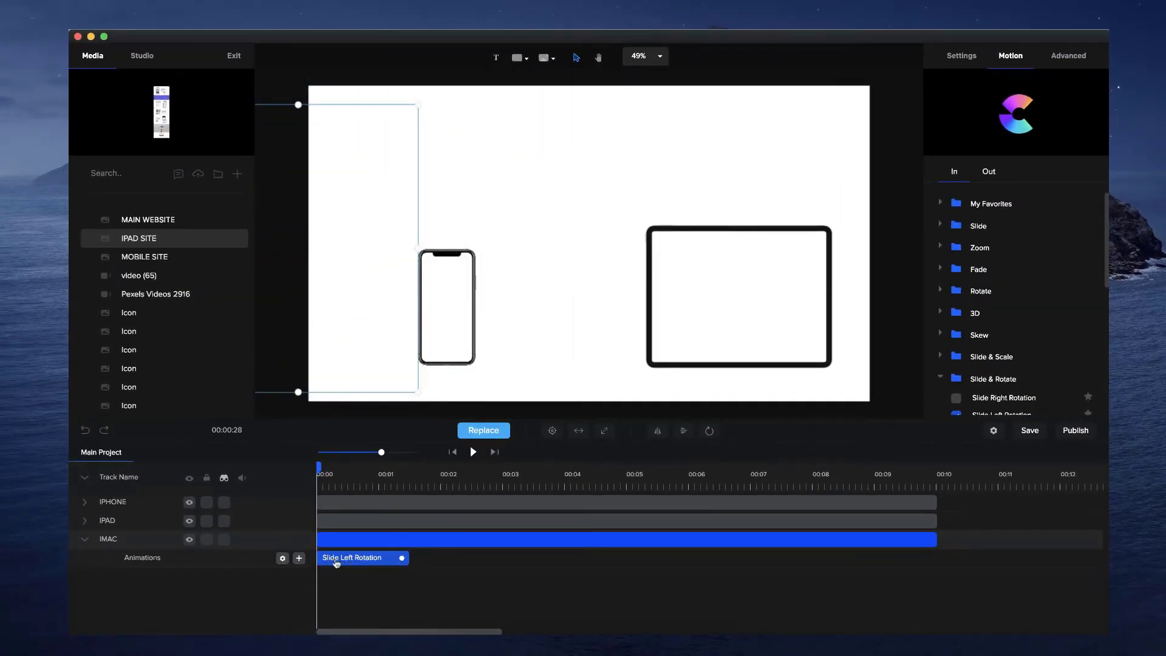
click(283, 558)
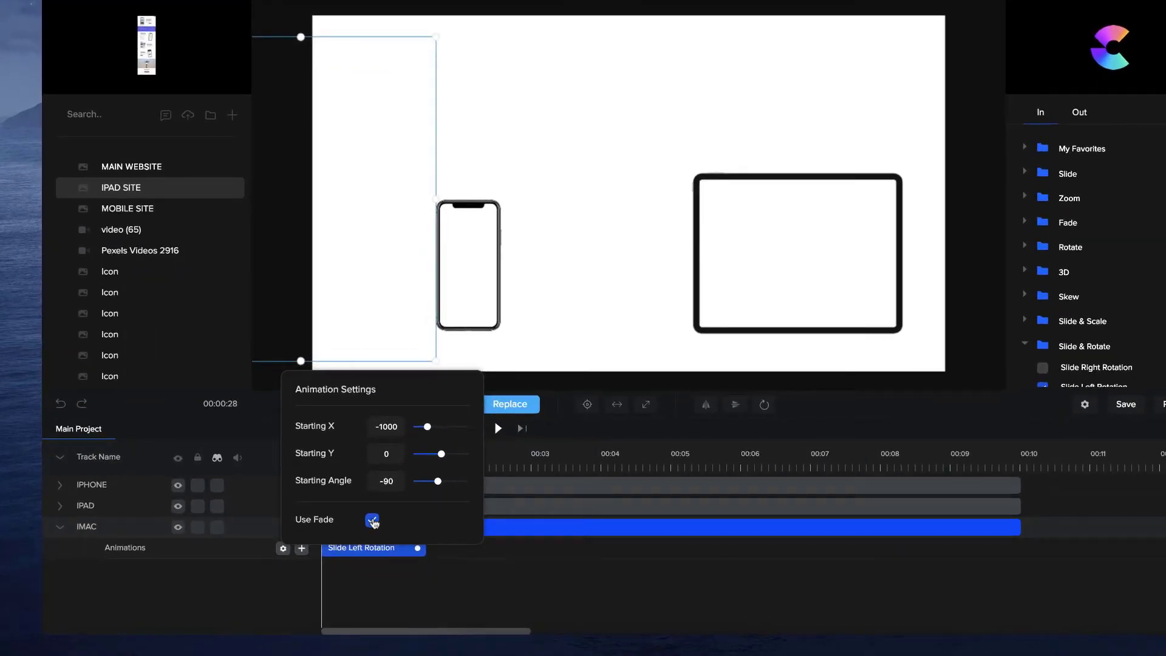
click(373, 521)
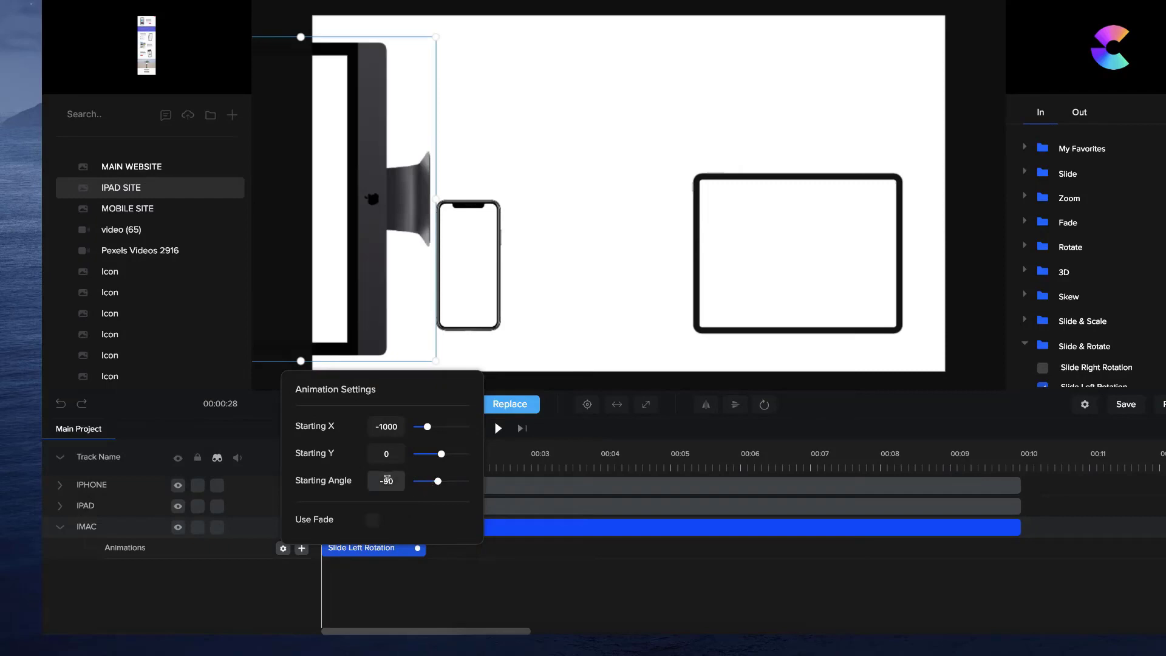
drag(386, 479, 402, 482)
text(30)
click(502, 550)
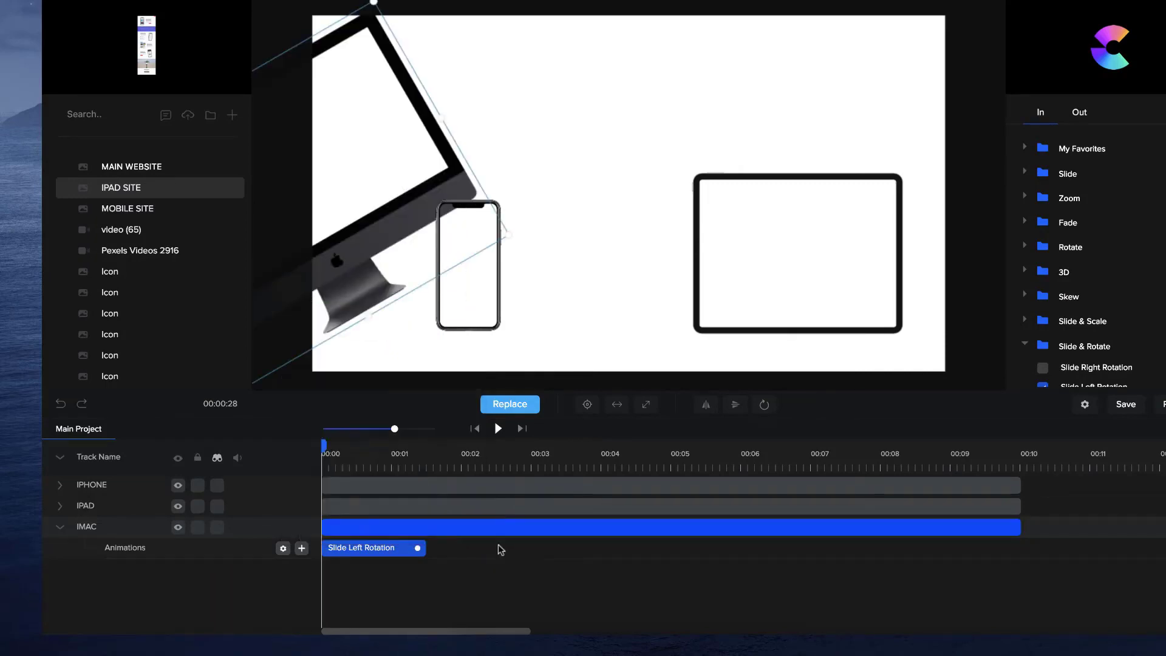
click(498, 429)
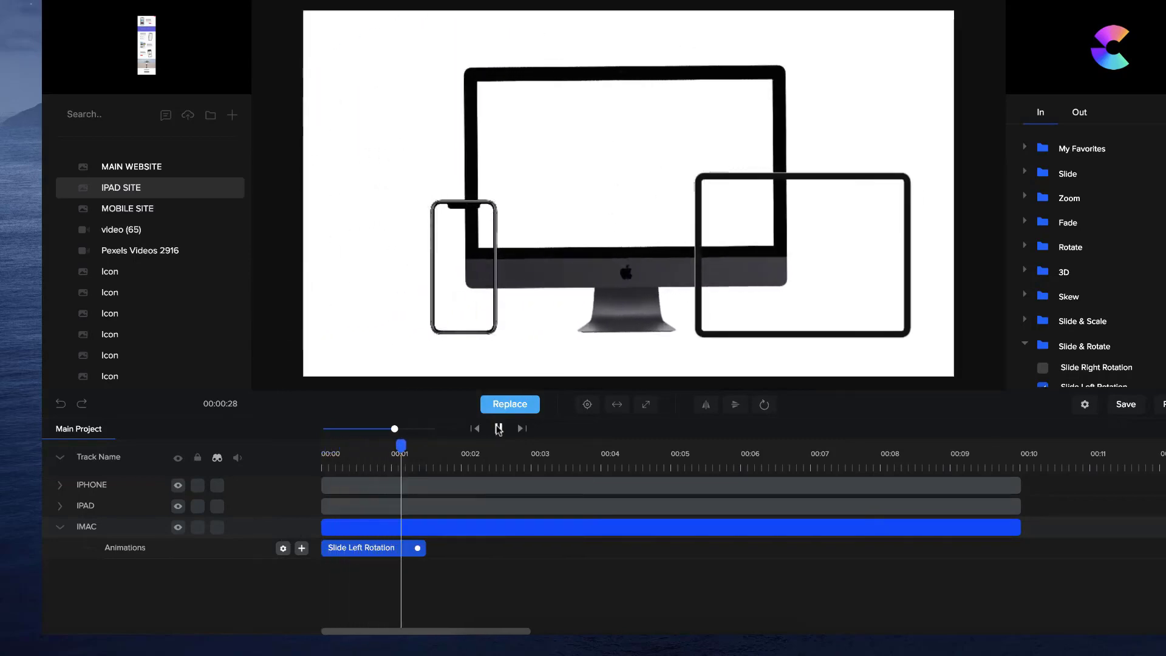
Copy the iMac's Slide Left Rotation animation onto the IPHONE track and move the playhead back to the start
click(366, 550)
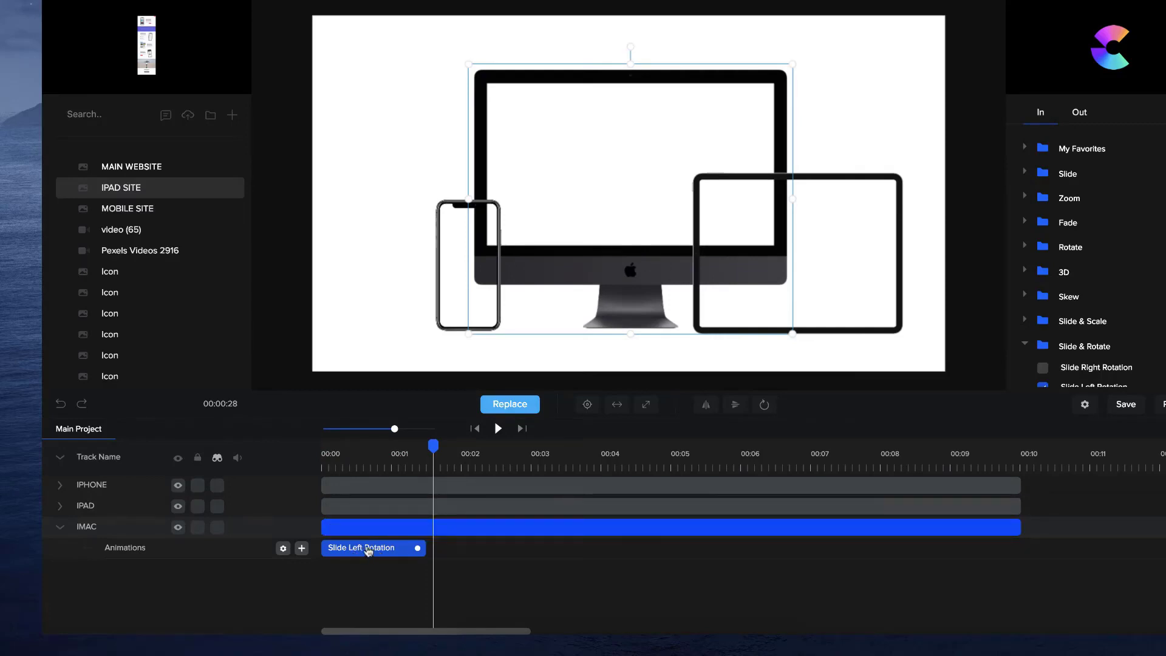
click(380, 487)
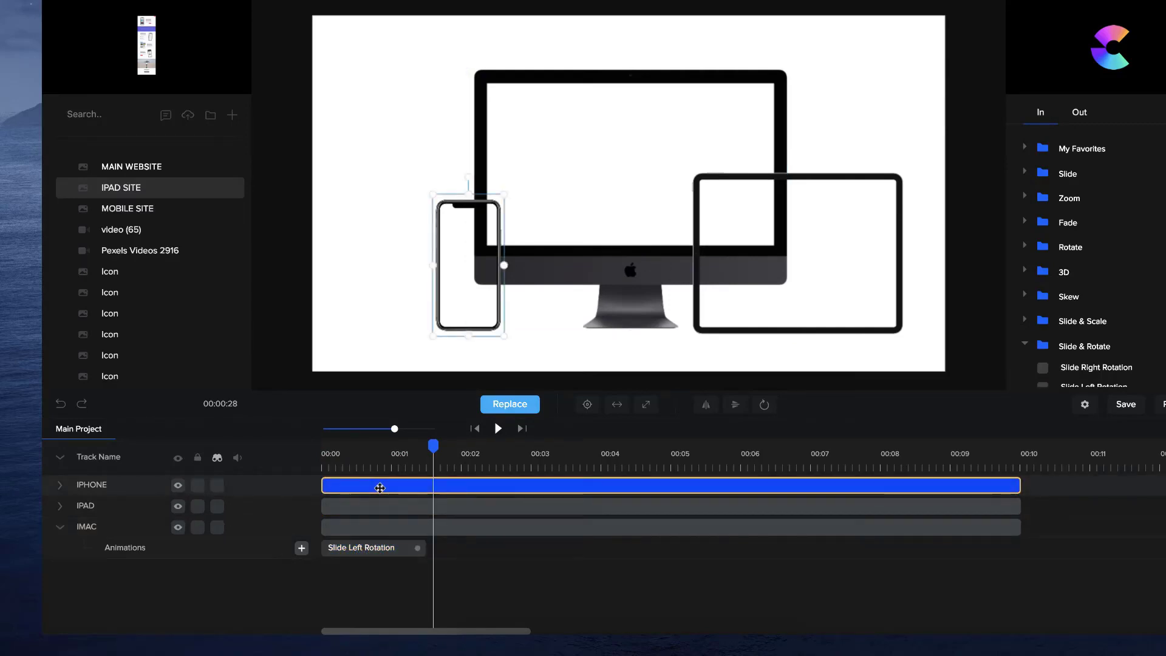
key(super+v)
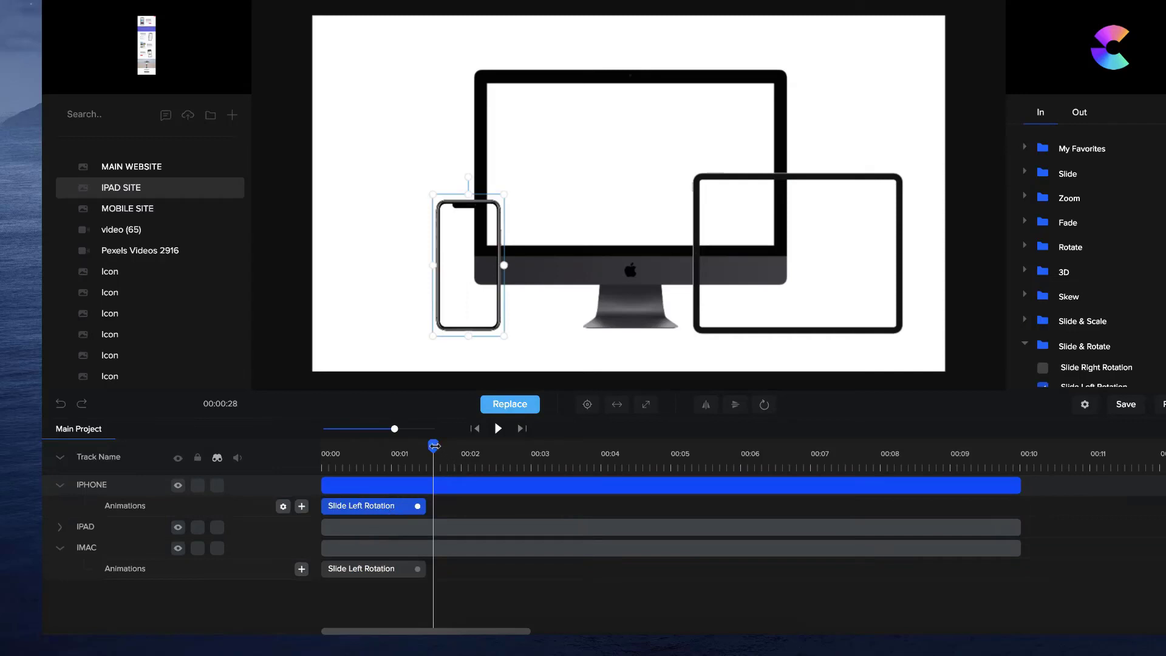
drag(435, 446, 321, 447)
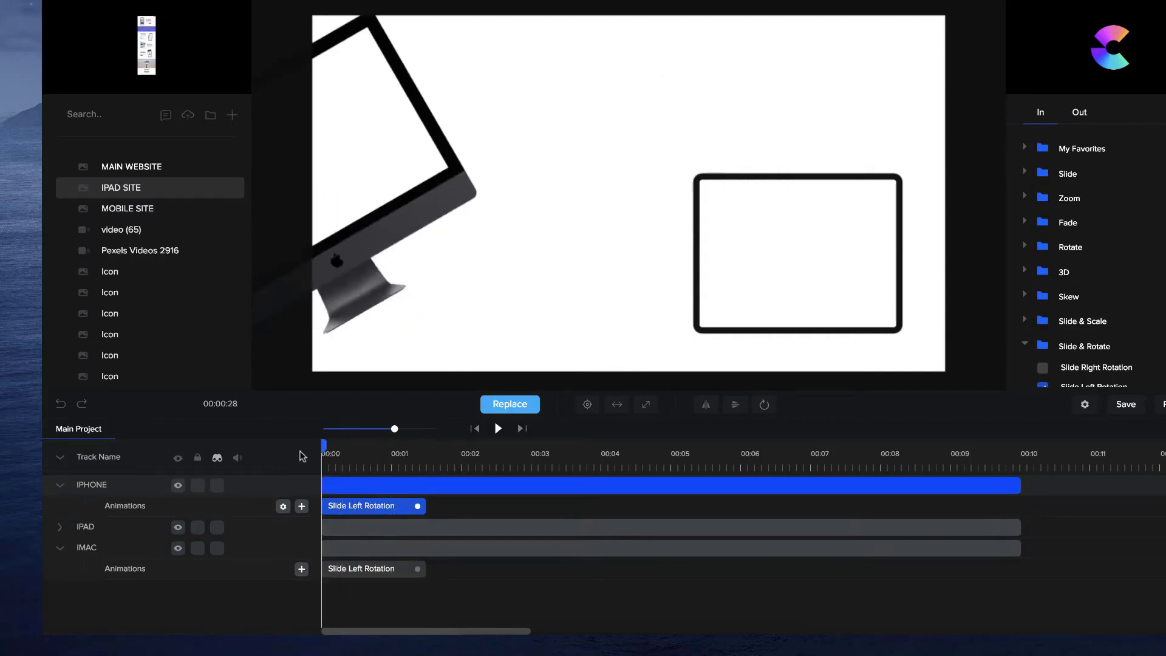
Set the starting angle of the IPHONE's Slide Left Rotation animation to -60 and preview the scene
click(283, 507)
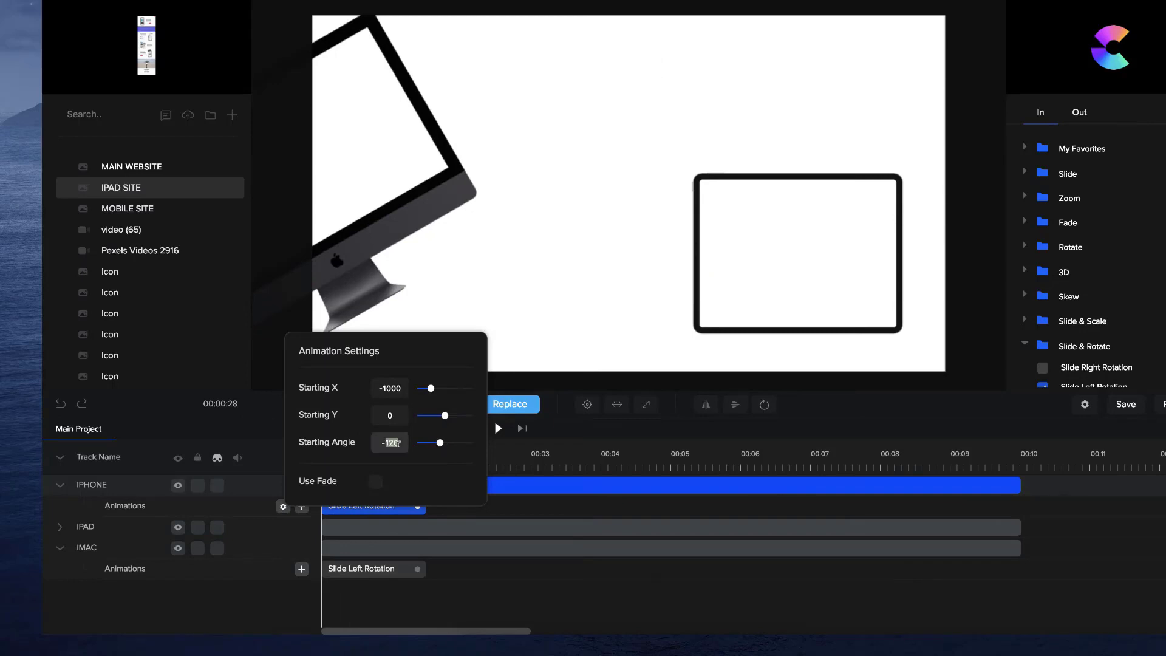
click(587, 541)
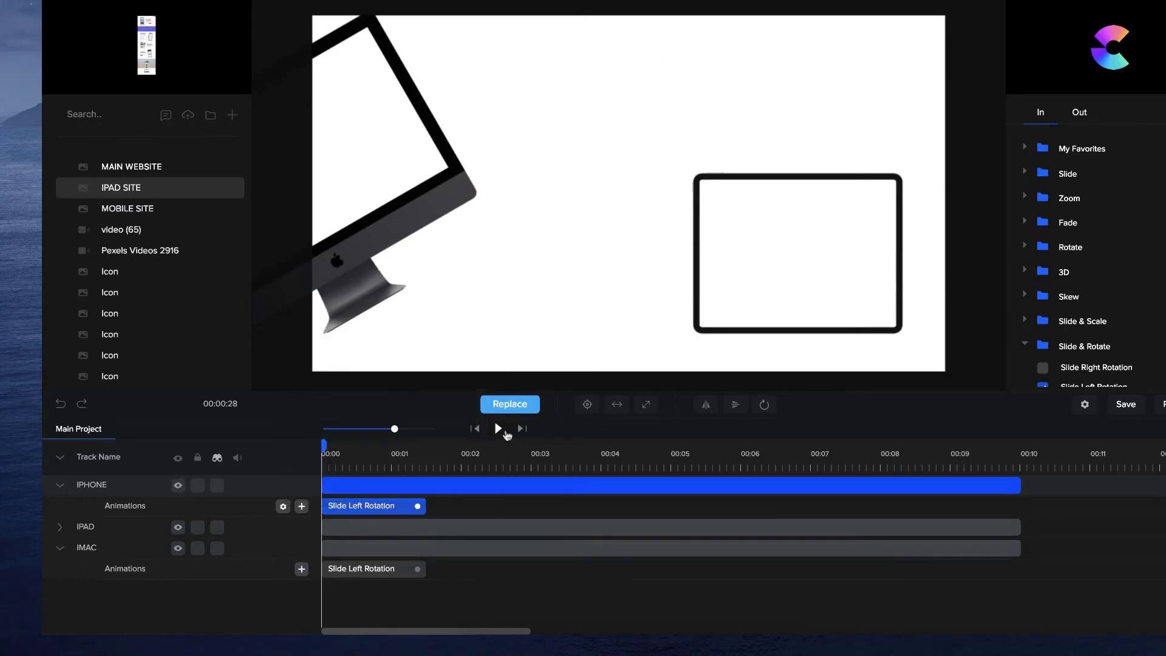
click(506, 433)
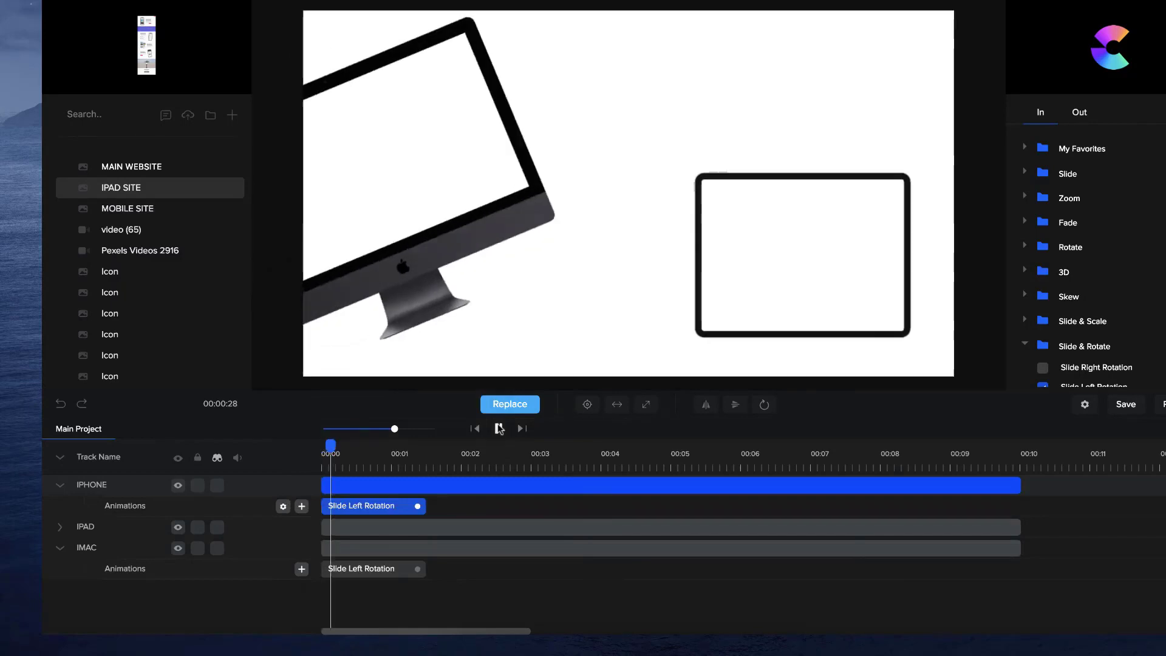
Set the starting angle of the IPHONE's Slide Left Rotation animation to -90 and play the entrance
click(283, 506)
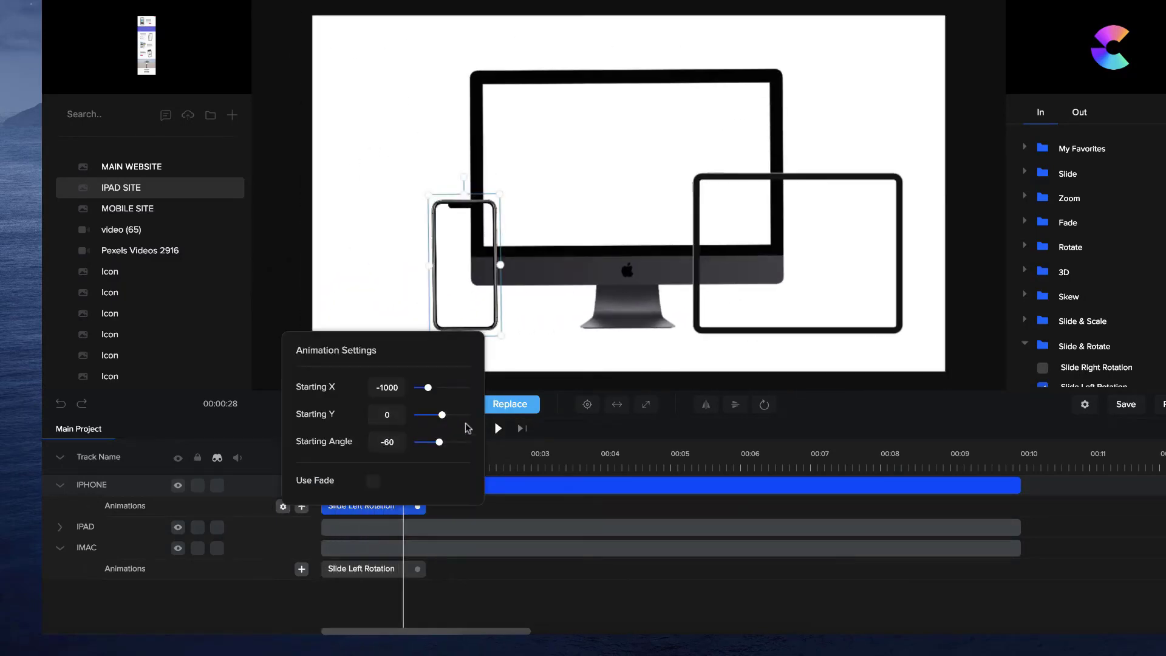
key(BackSpace)
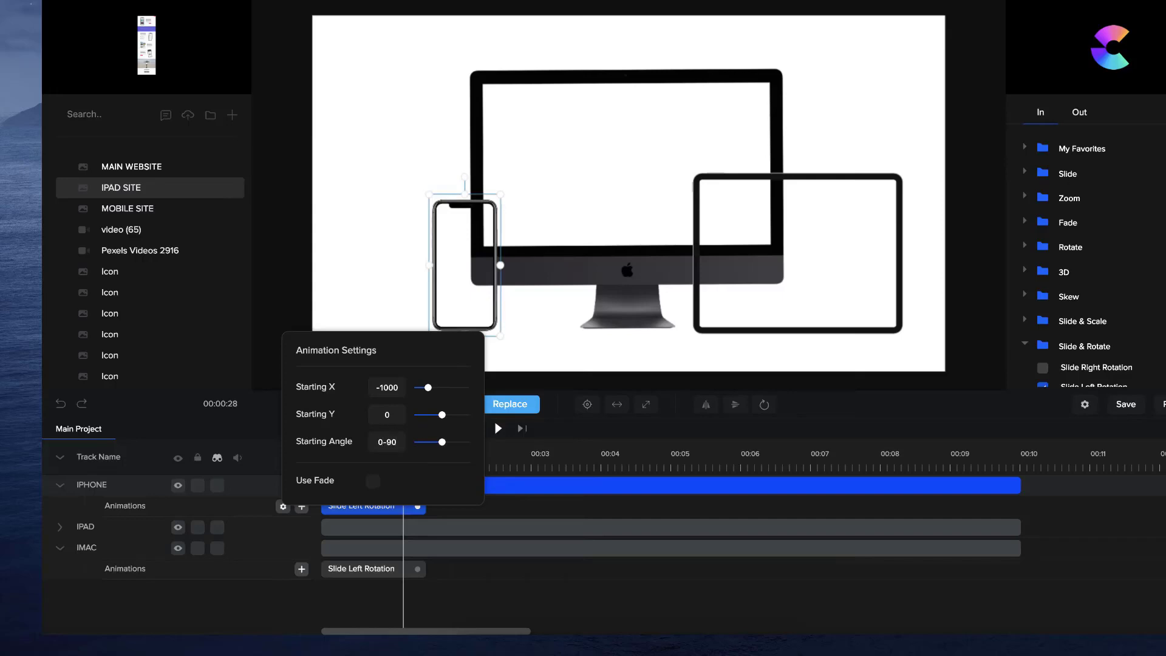
key(BackSpace)
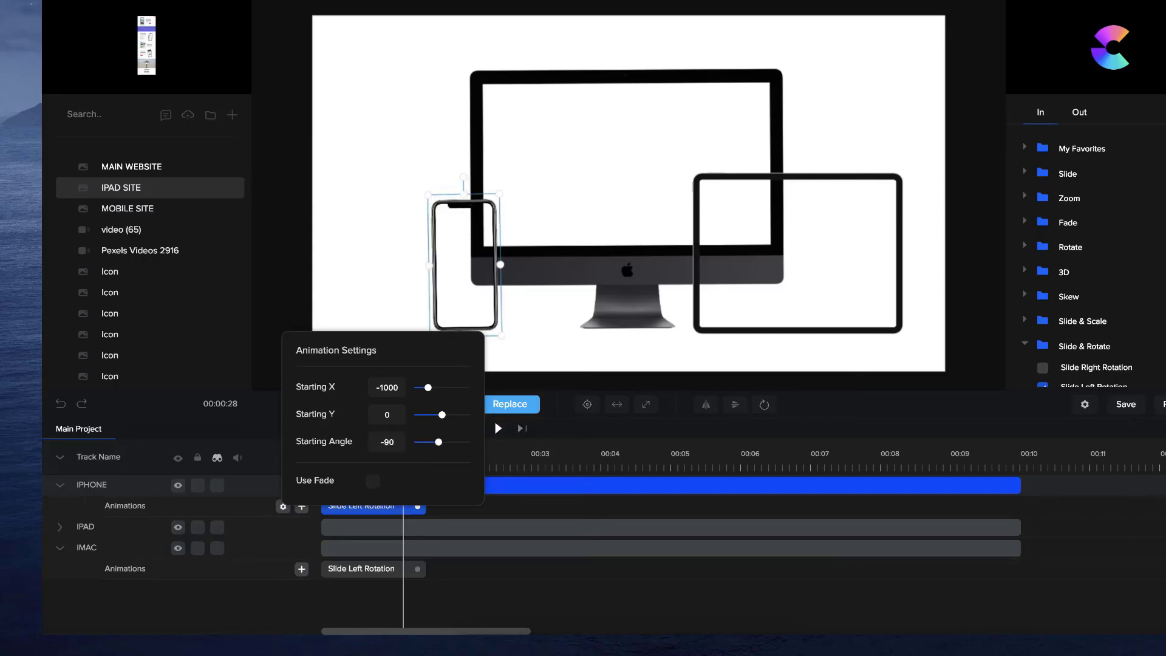
click(539, 550)
click(497, 429)
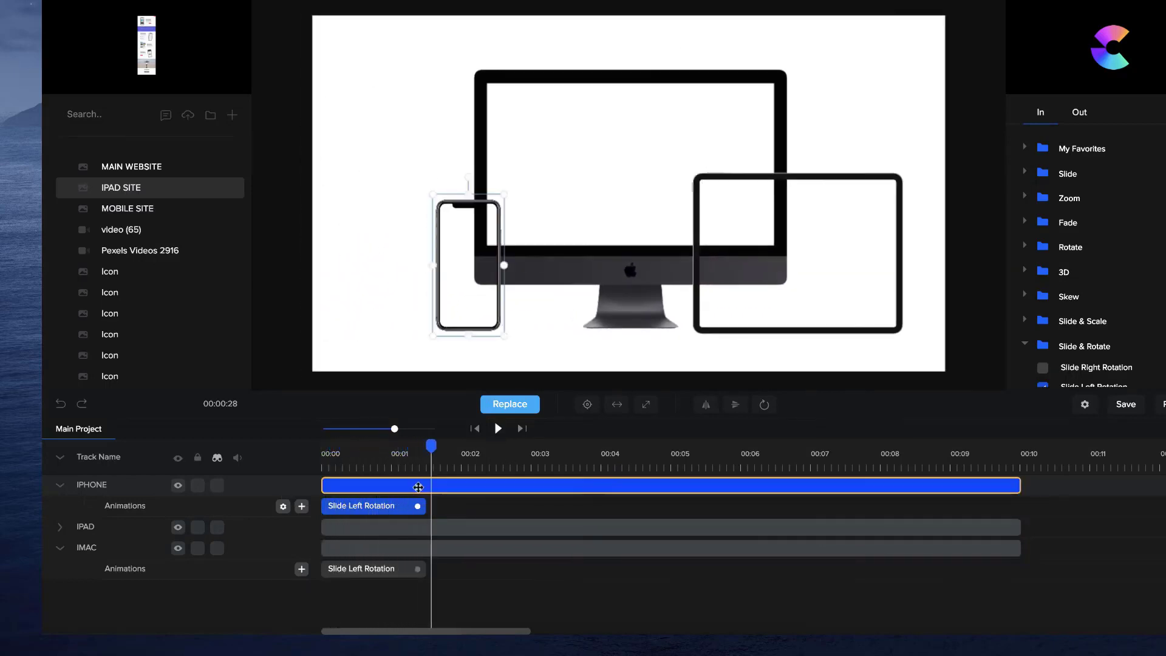
Trim the start of the IPHONE clip to about 0.2 seconds and preview the staggered entrance from the beginning
click(341, 481)
drag(327, 484, 342, 485)
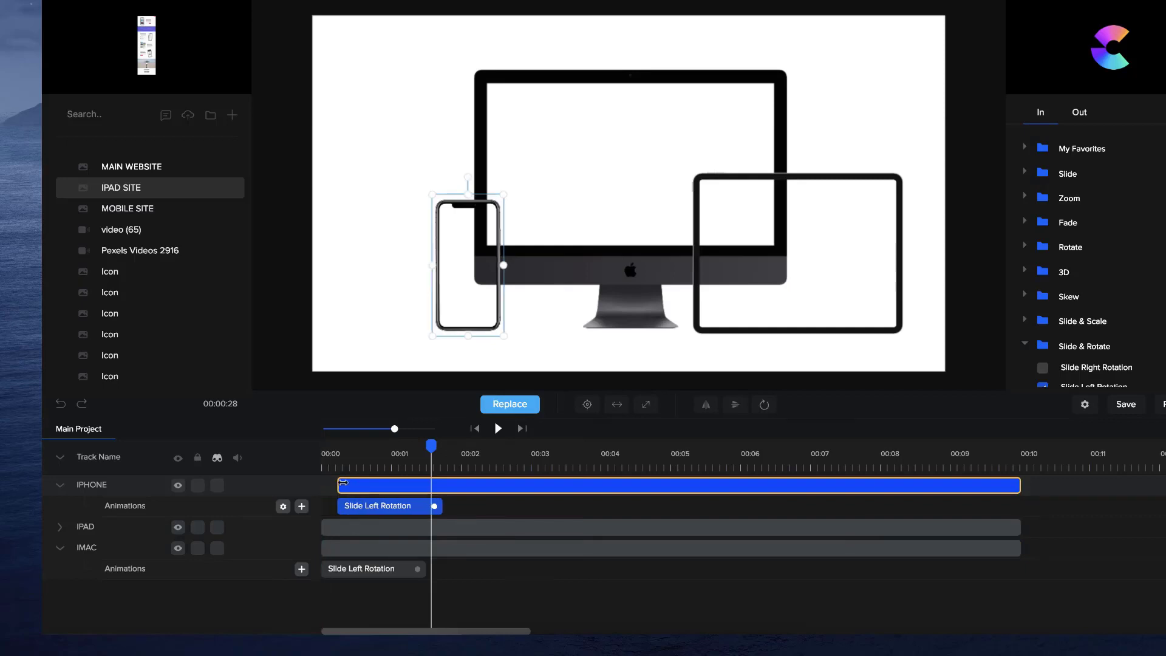
click(485, 432)
click(477, 429)
click(498, 428)
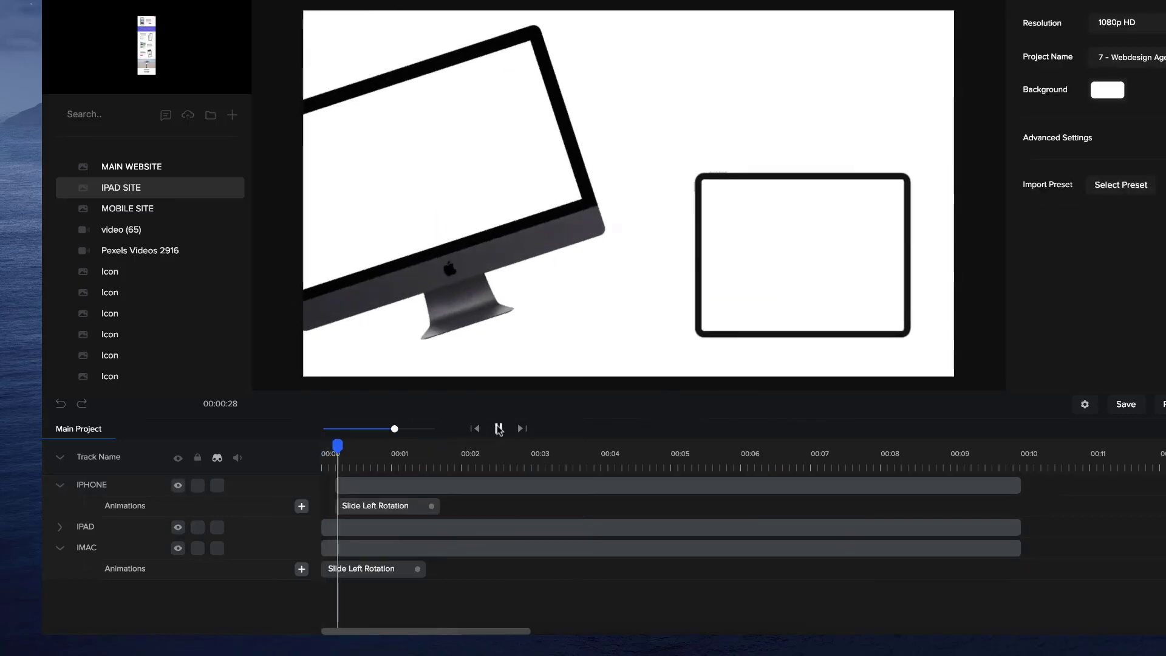
click(499, 428)
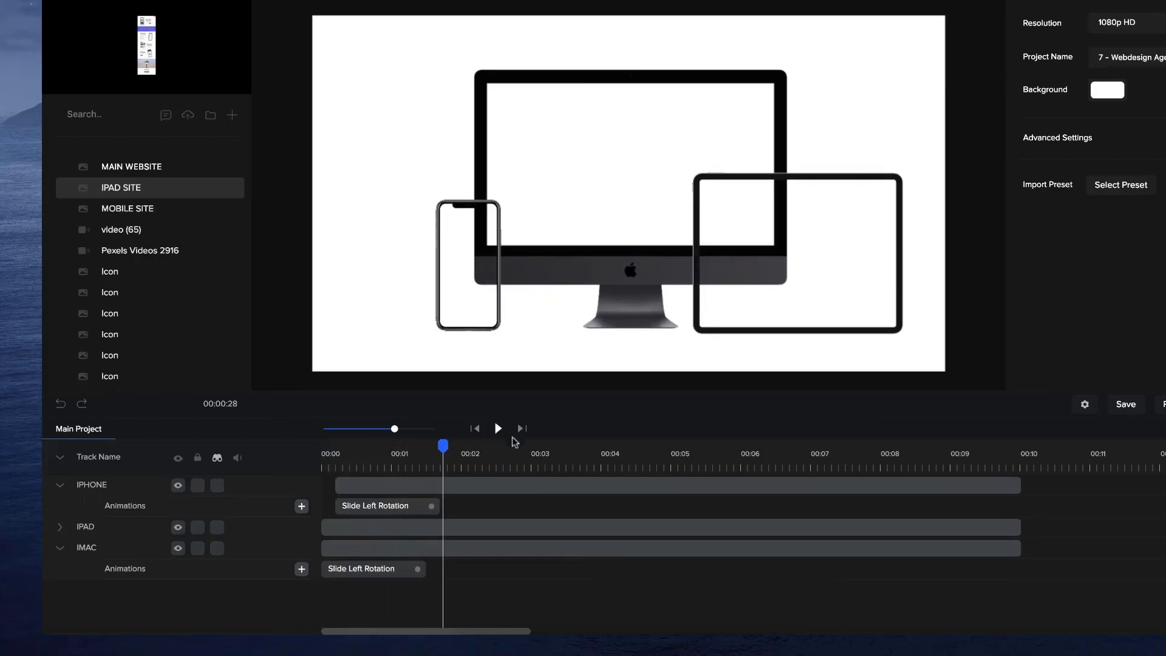
Apply the Slide Right Rotation entrance animation from the Slide & Rotate group to the iPad and preview it from the start
click(401, 506)
click(892, 184)
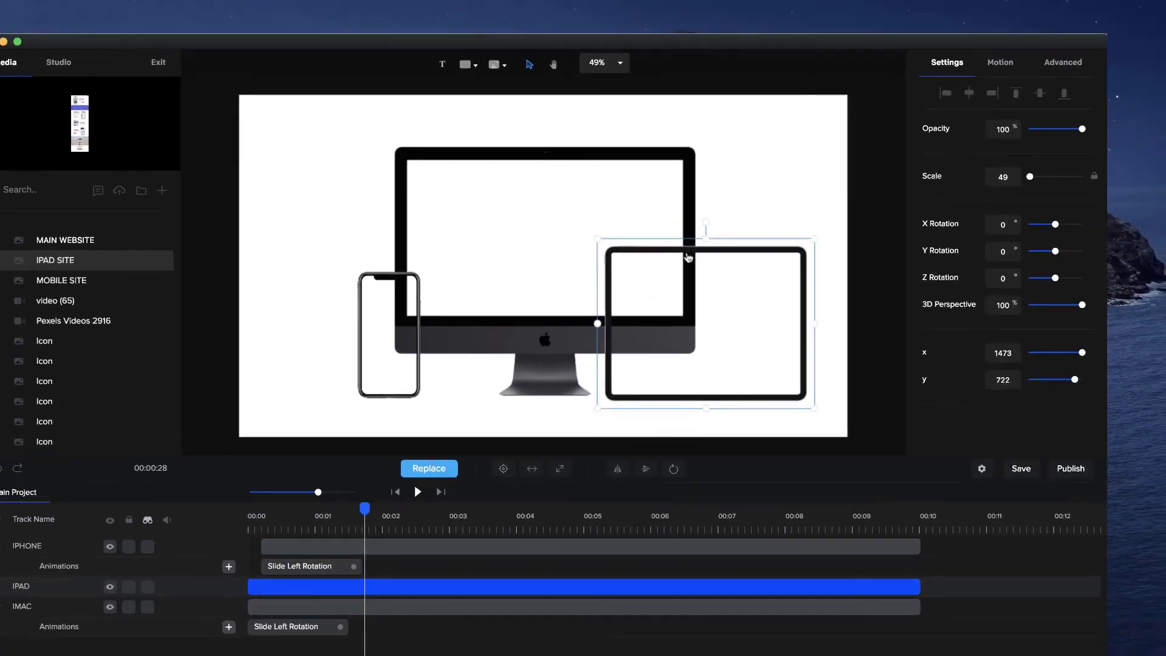
click(1000, 63)
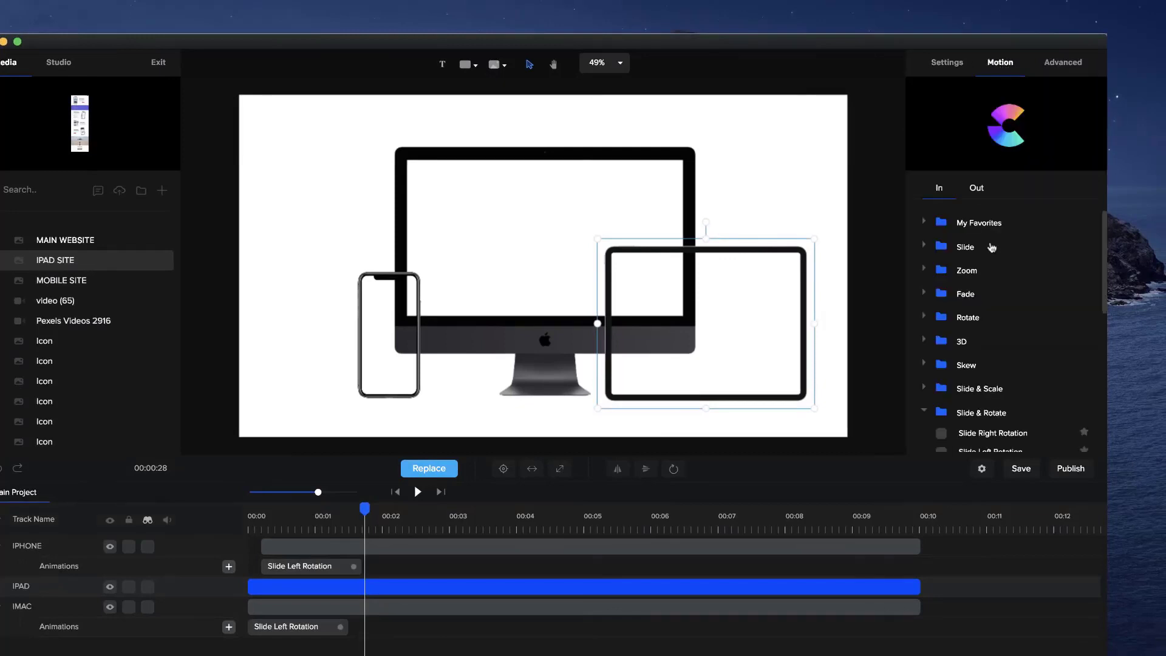
scroll(1027, 304, down, 5)
scroll(992, 344, down, 1)
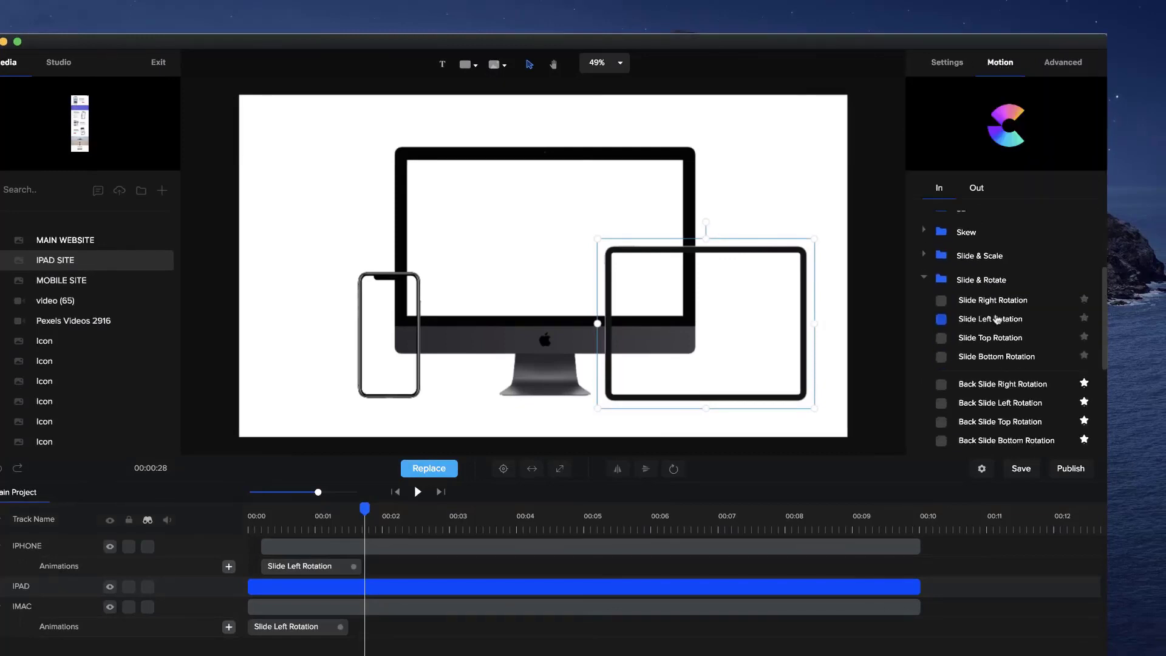
click(1004, 302)
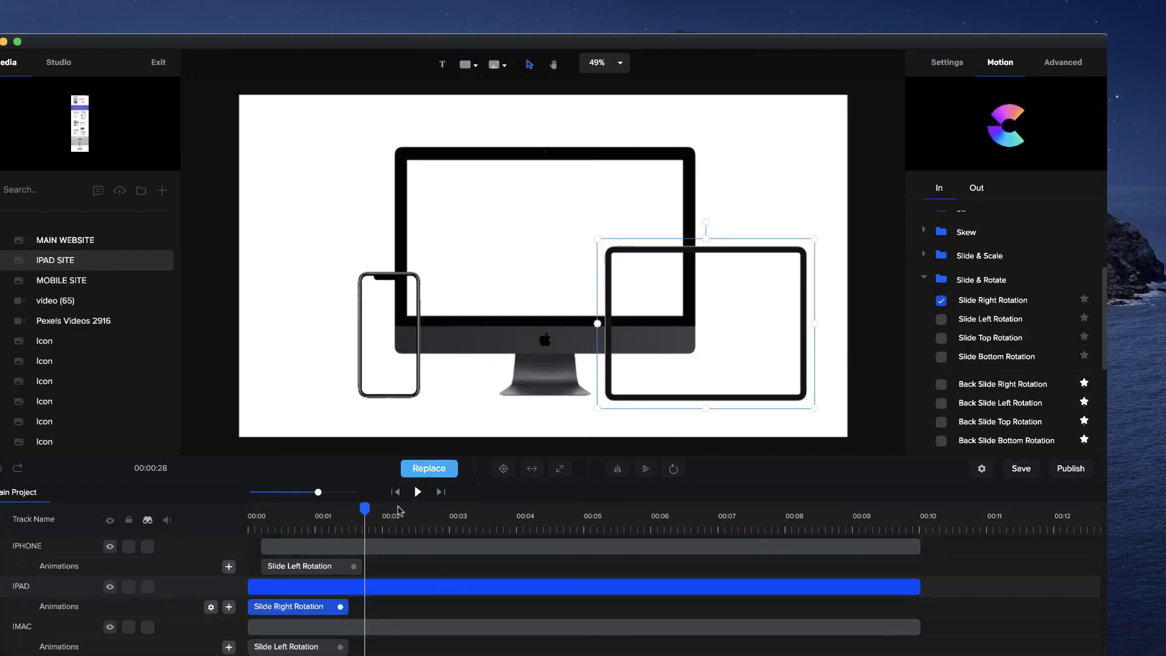
click(395, 492)
click(418, 492)
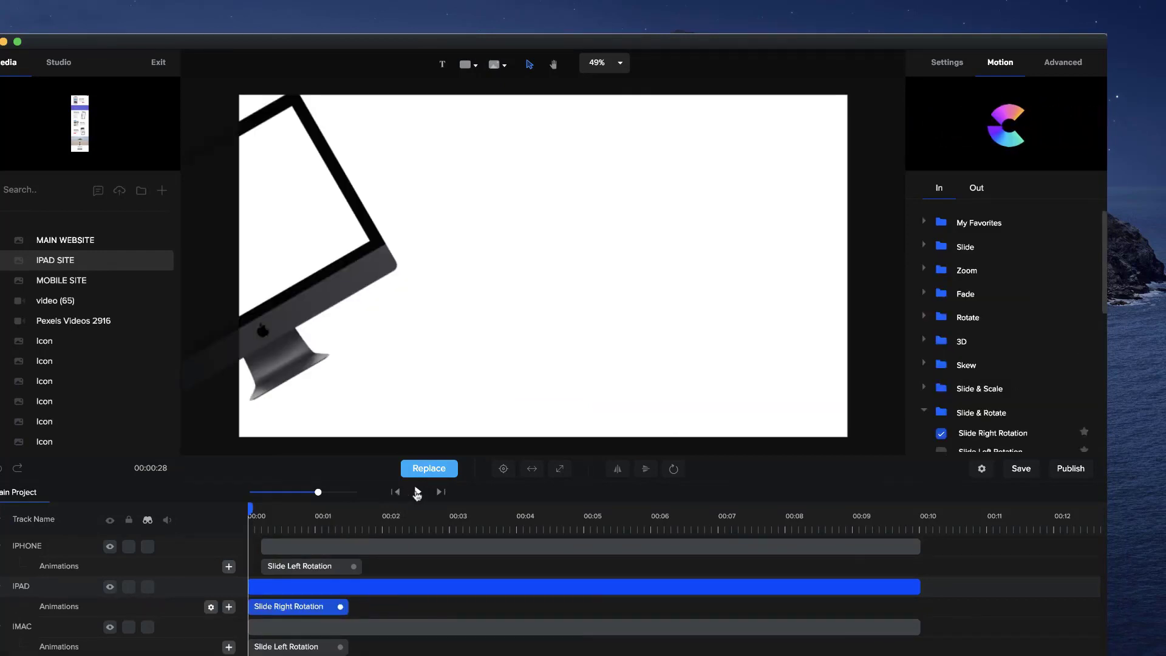
click(418, 492)
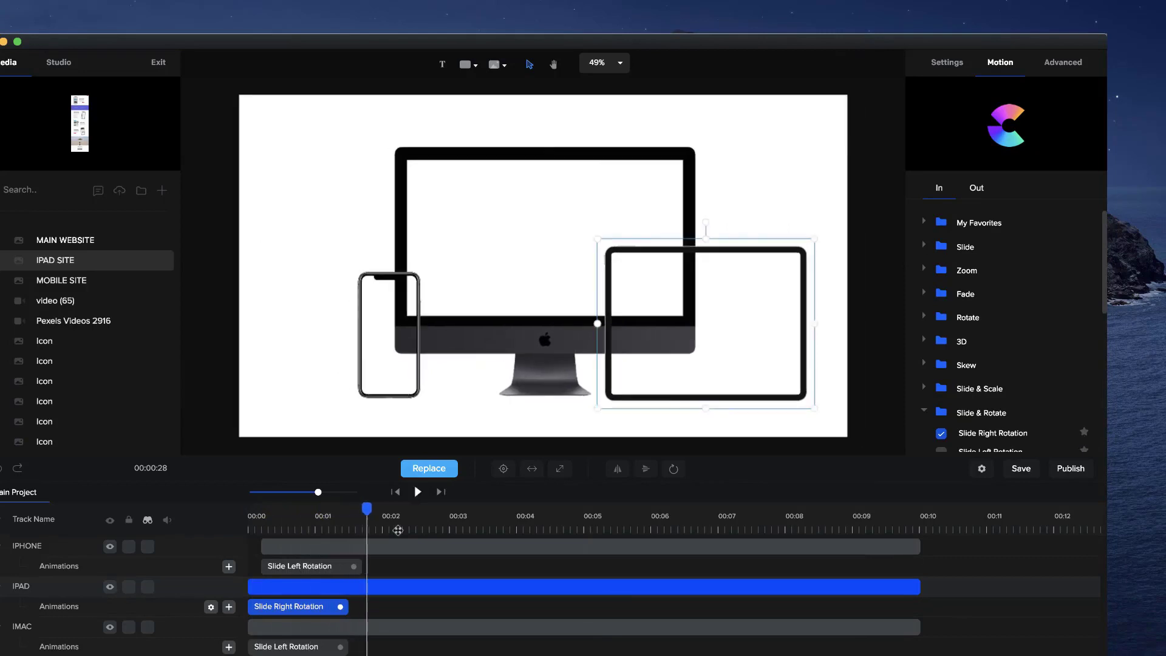
Turn off fade and change the starting angle for the iPad's Slide Right Rotation animation, and preview all three devices' entrances
right_click(316, 611)
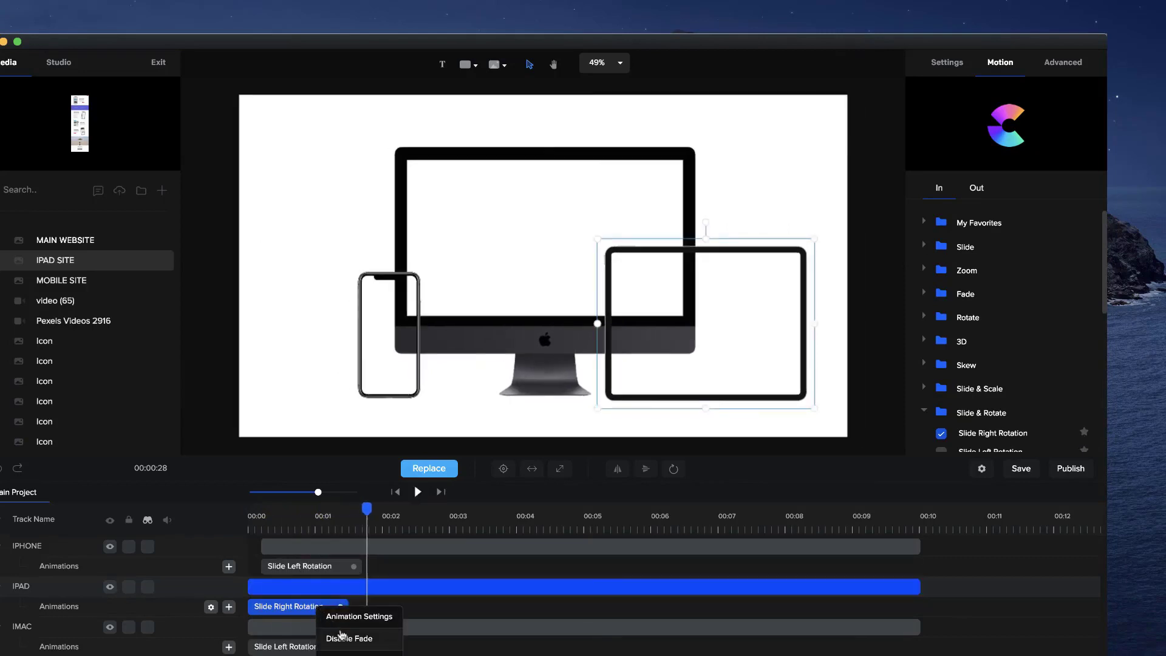
click(211, 606)
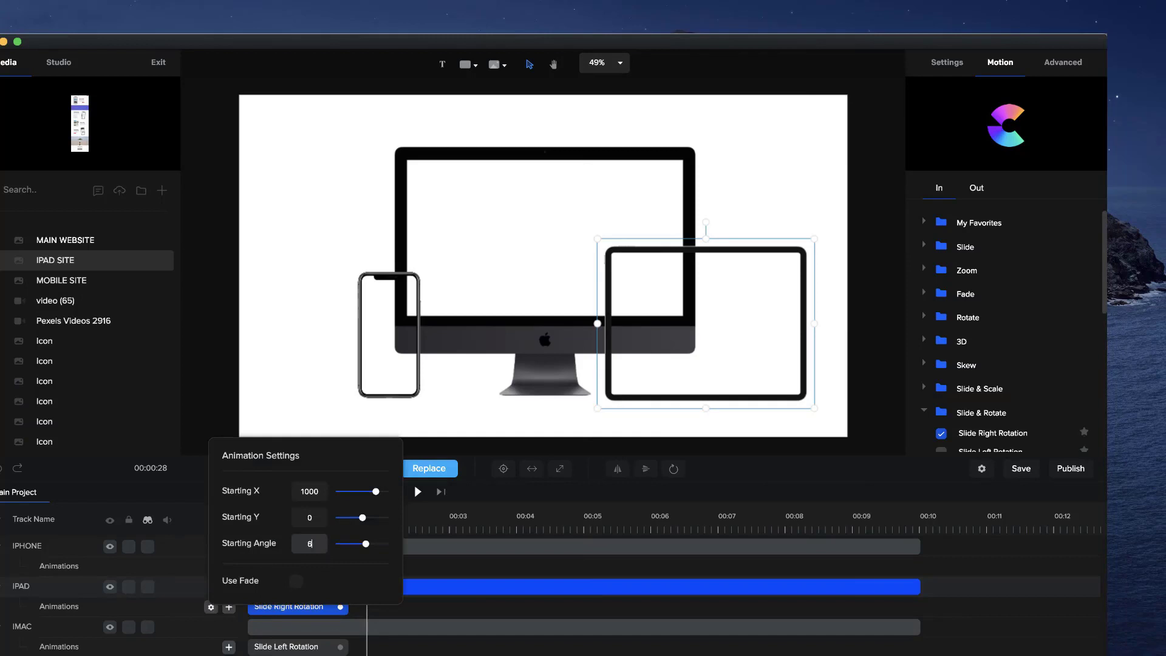
click(486, 615)
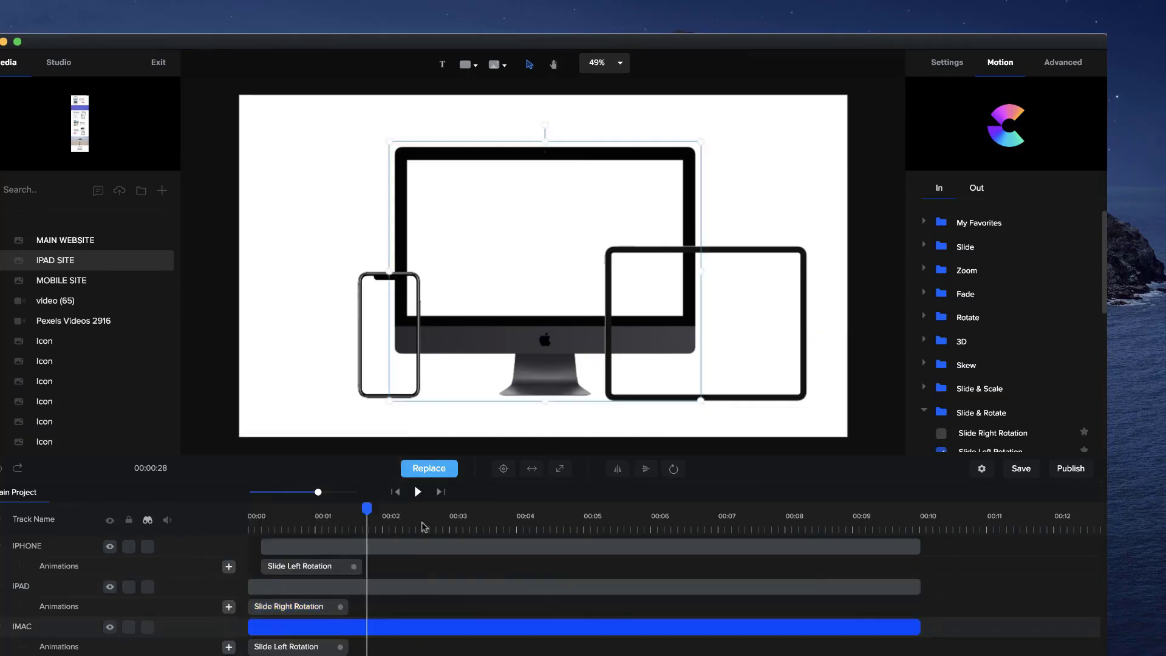
click(395, 492)
click(417, 492)
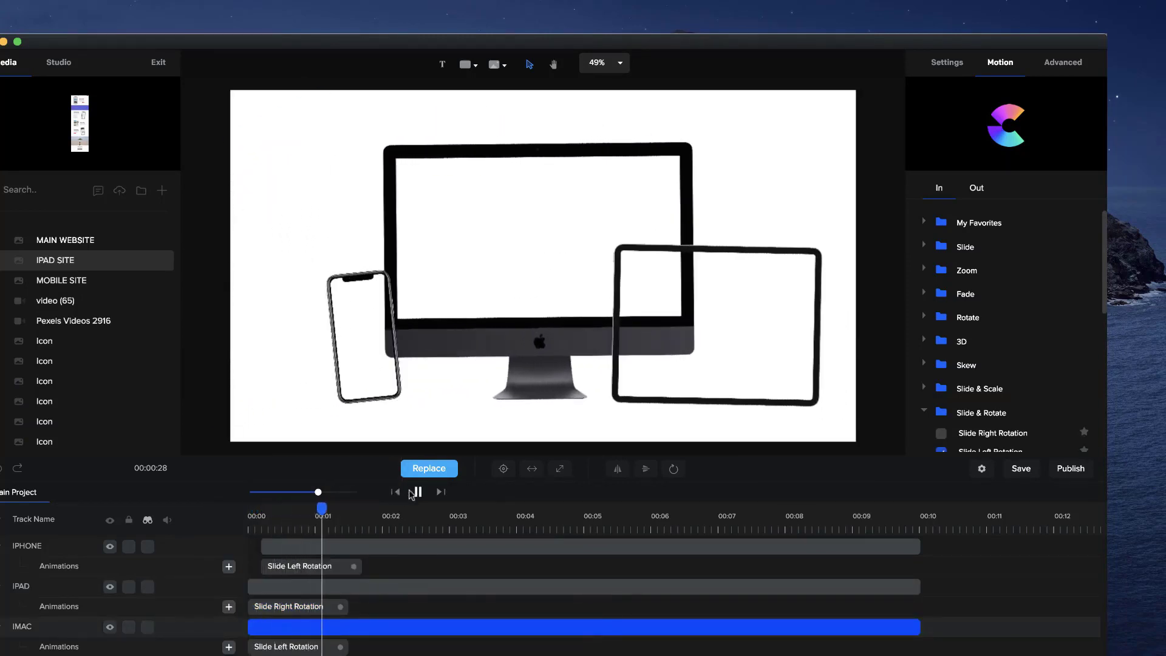
click(415, 492)
click(483, 367)
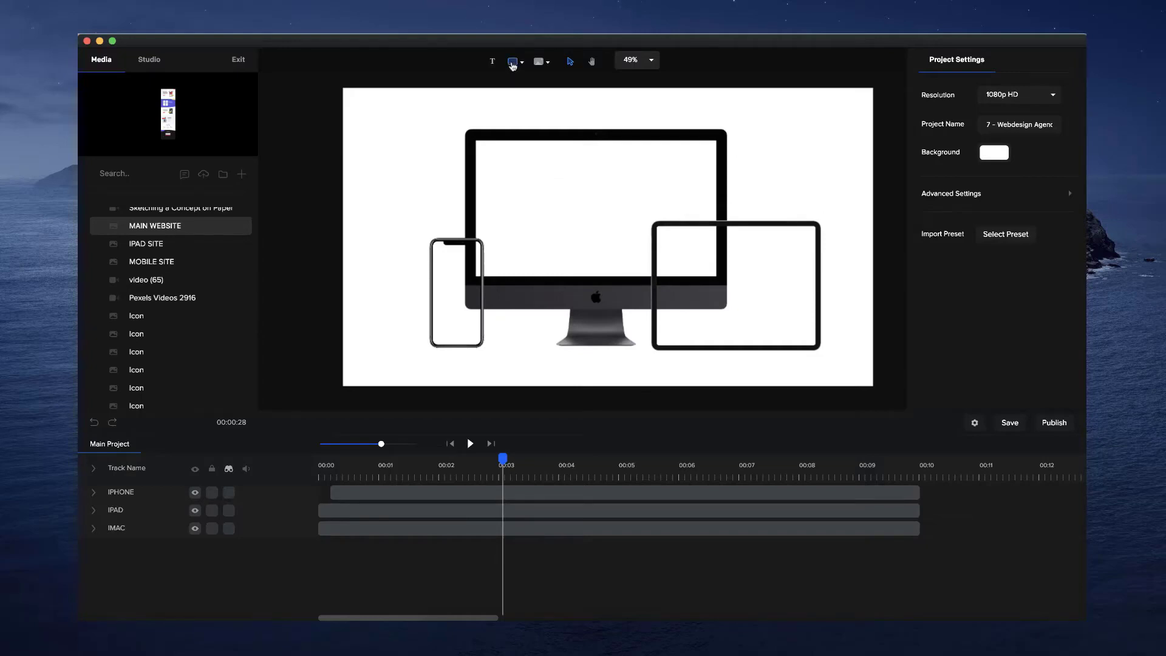
Add a rectangle shape over the iMac's screen and fill it with light gray #CCCCCC
click(512, 63)
click(473, 130)
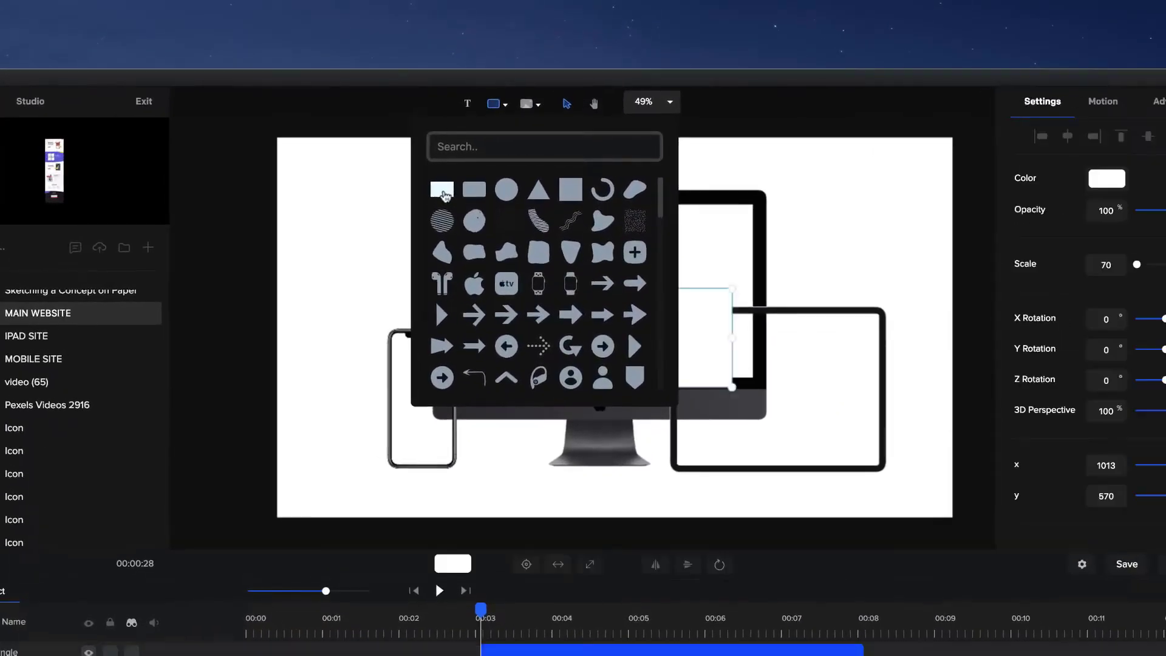
click(838, 183)
drag(687, 344, 639, 288)
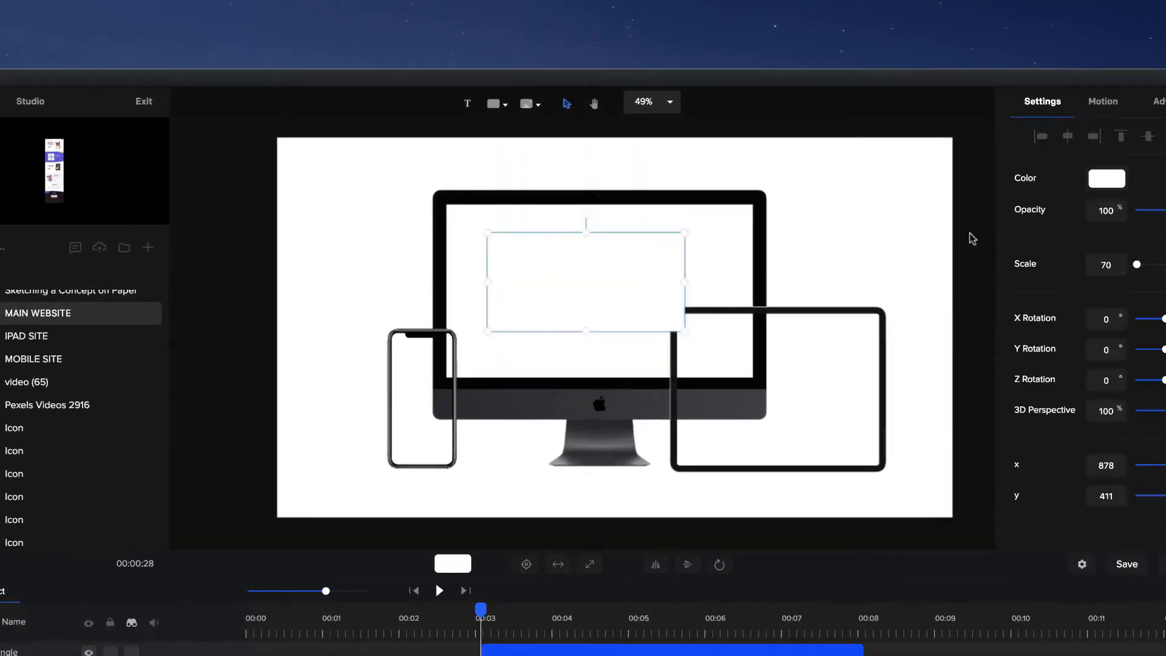
click(1103, 191)
click(1014, 190)
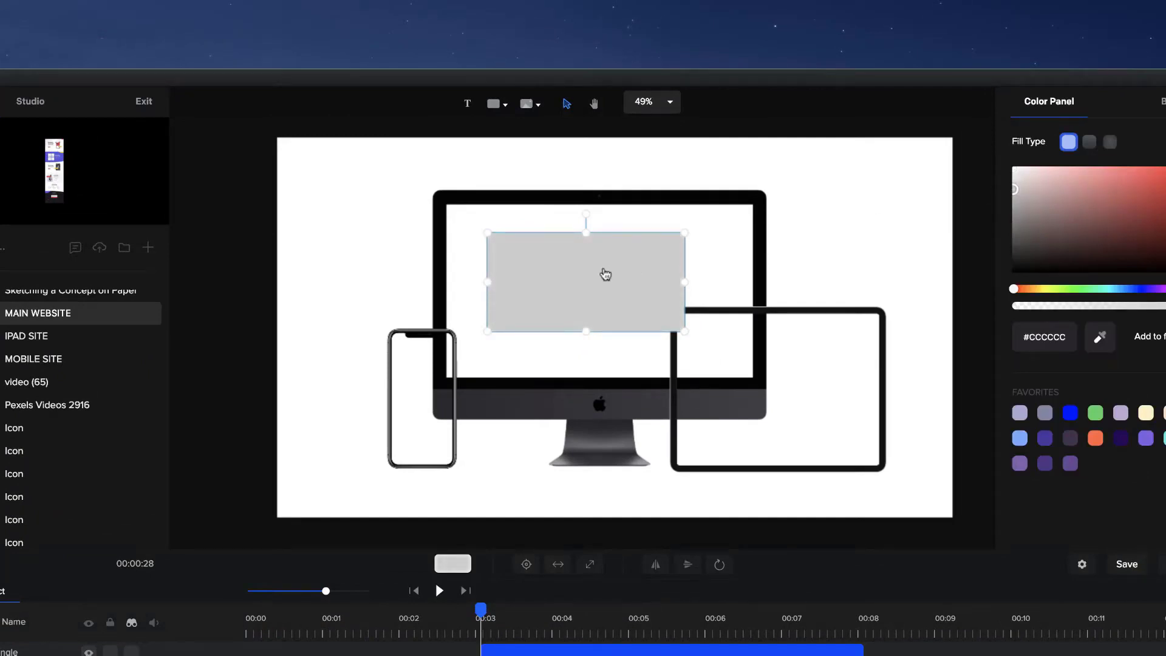
Fit the gray rectangle to the iMac's screen area and stretch its clip to run from 00:00 to 00:10
drag(605, 274, 563, 249)
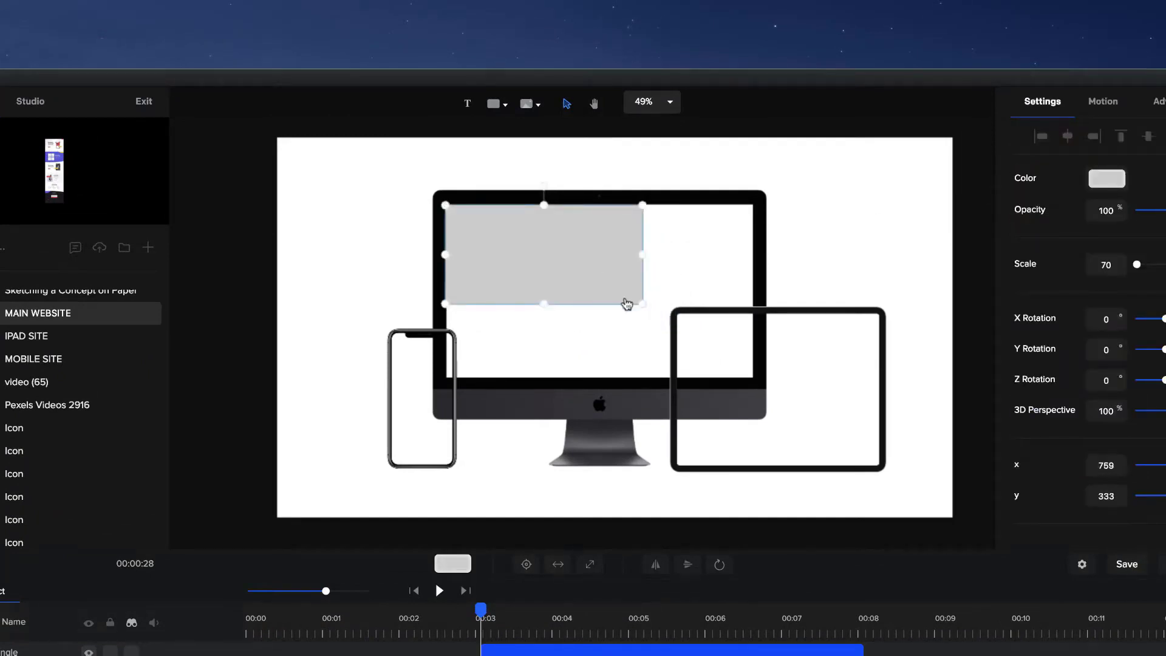
drag(644, 307, 757, 382)
drag(677, 316, 676, 313)
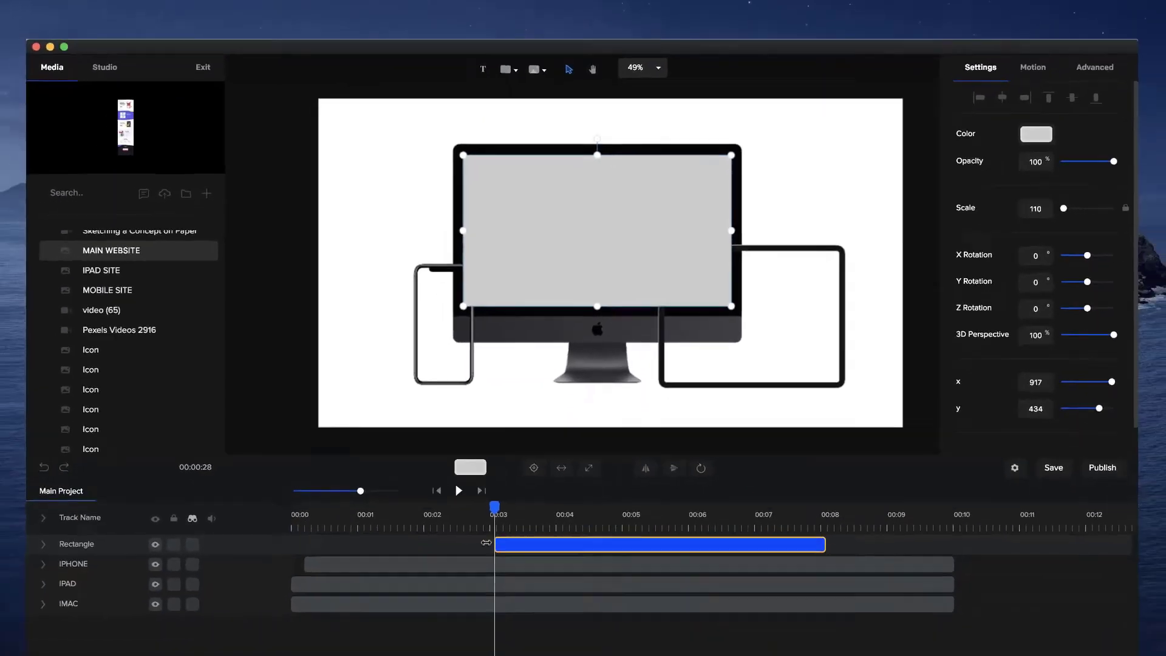
click(823, 536)
drag(817, 520, 941, 521)
click(636, 195)
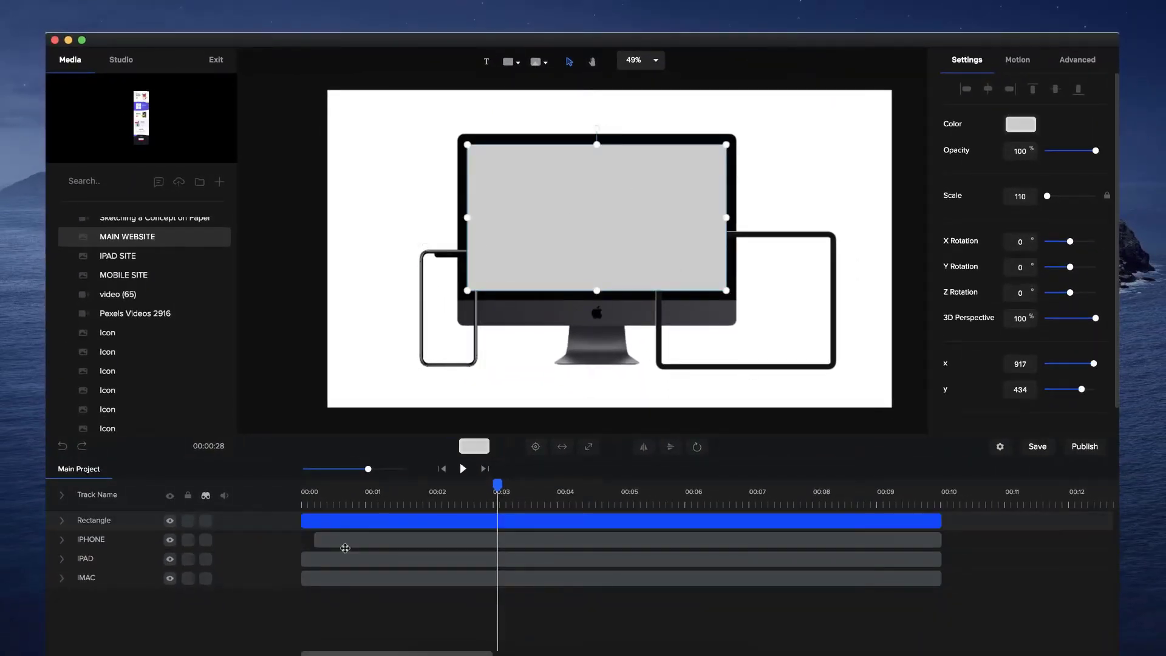
Move the Rectangle track below the IMAC track and rename it SCREEN
drag(95, 526, 115, 598)
double_click(99, 585)
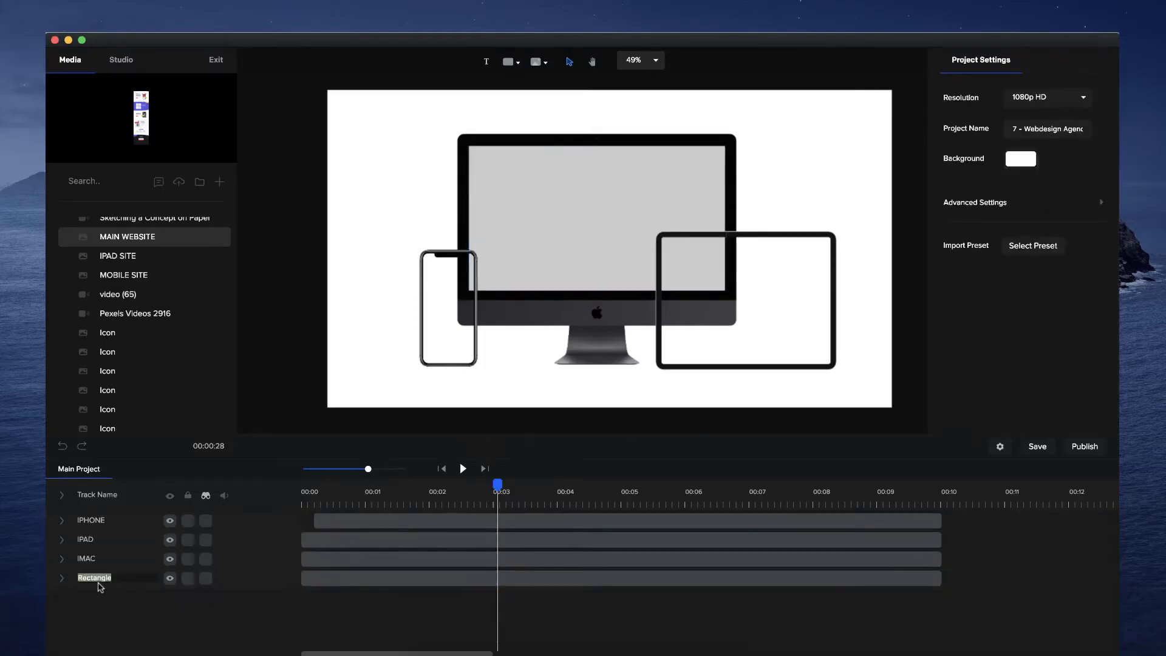
text(SCREEN)
key(Return)
Add a second rectangle near the iPad and sample the iMac screen's gray as its fill color
click(509, 69)
click(465, 128)
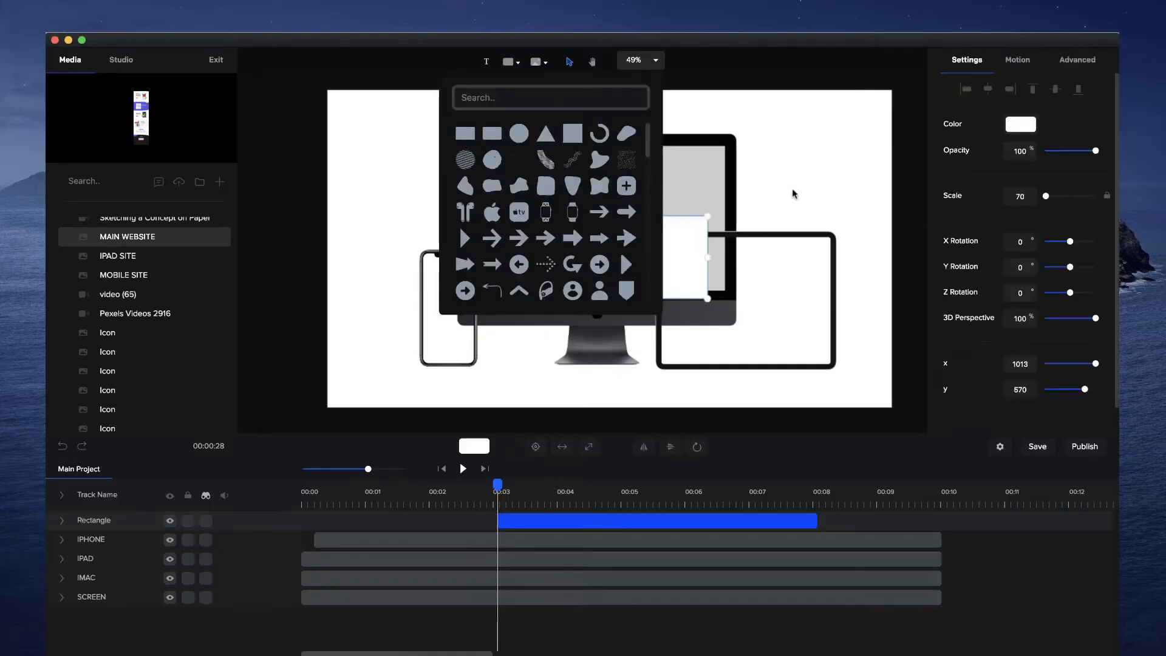
click(815, 190)
drag(658, 240, 696, 258)
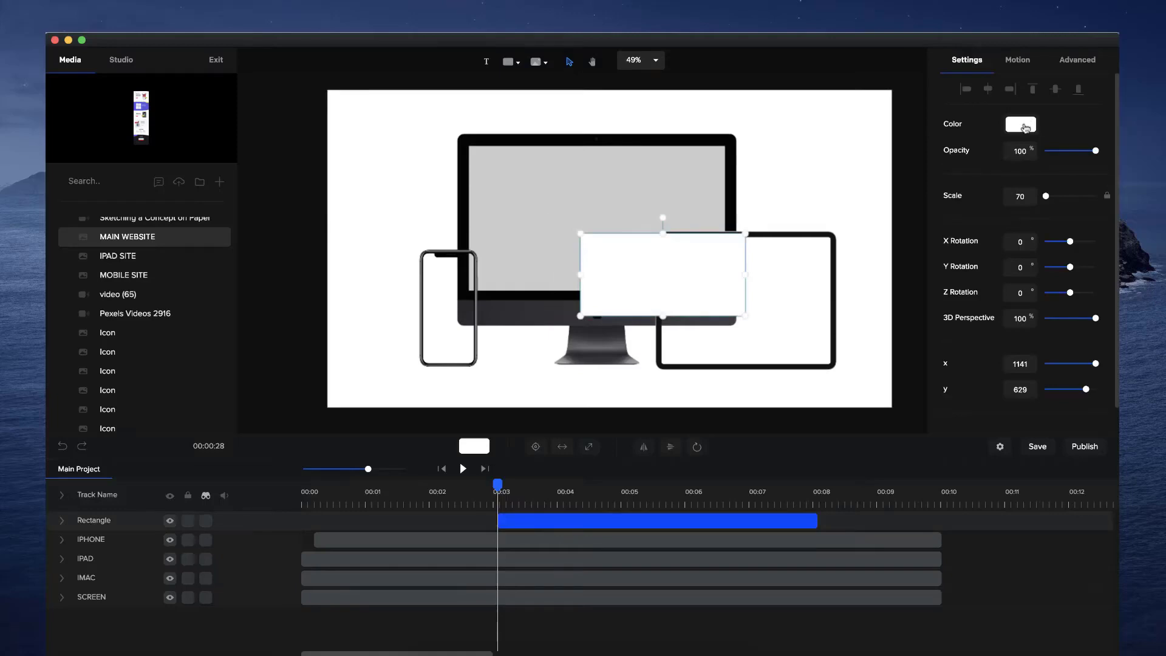
click(1025, 127)
click(1015, 256)
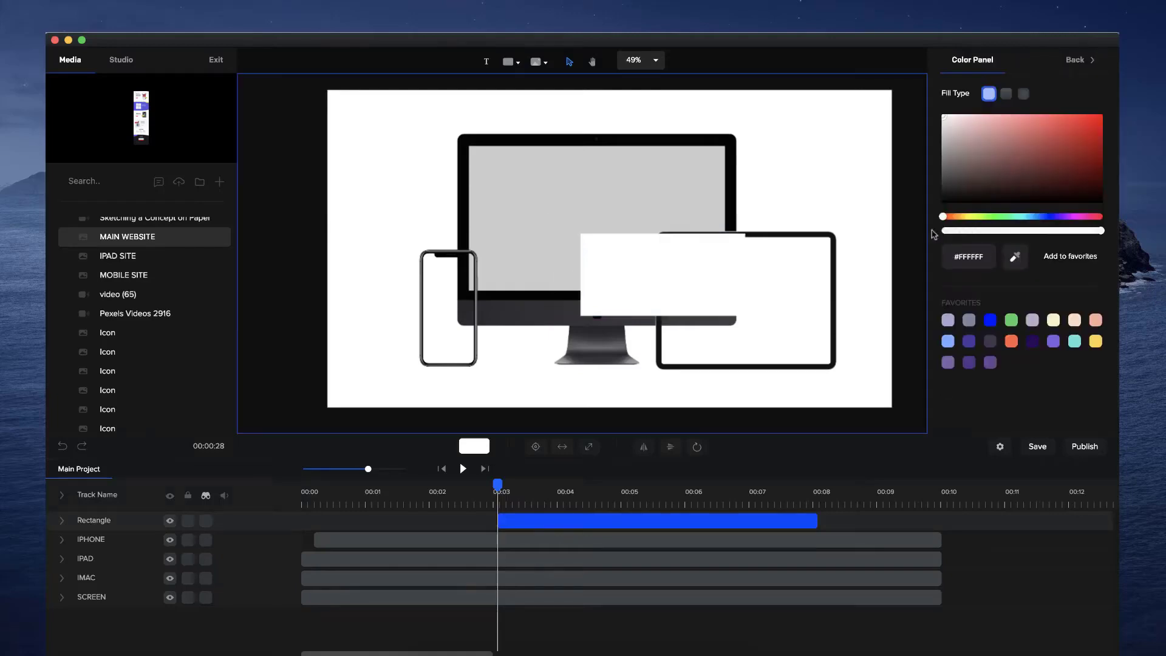
click(651, 184)
Fit the new rectangle to the iPad's screen area and stretch its clip to run from 00:00 to 00:10
drag(665, 289, 745, 279)
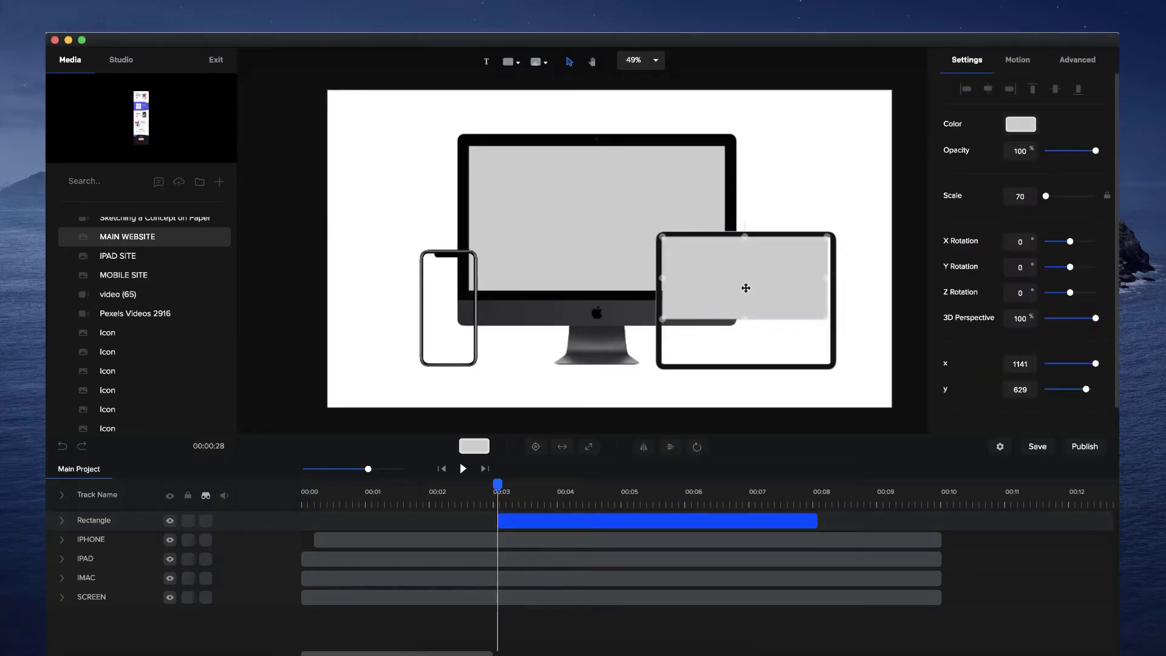
drag(829, 321, 834, 367)
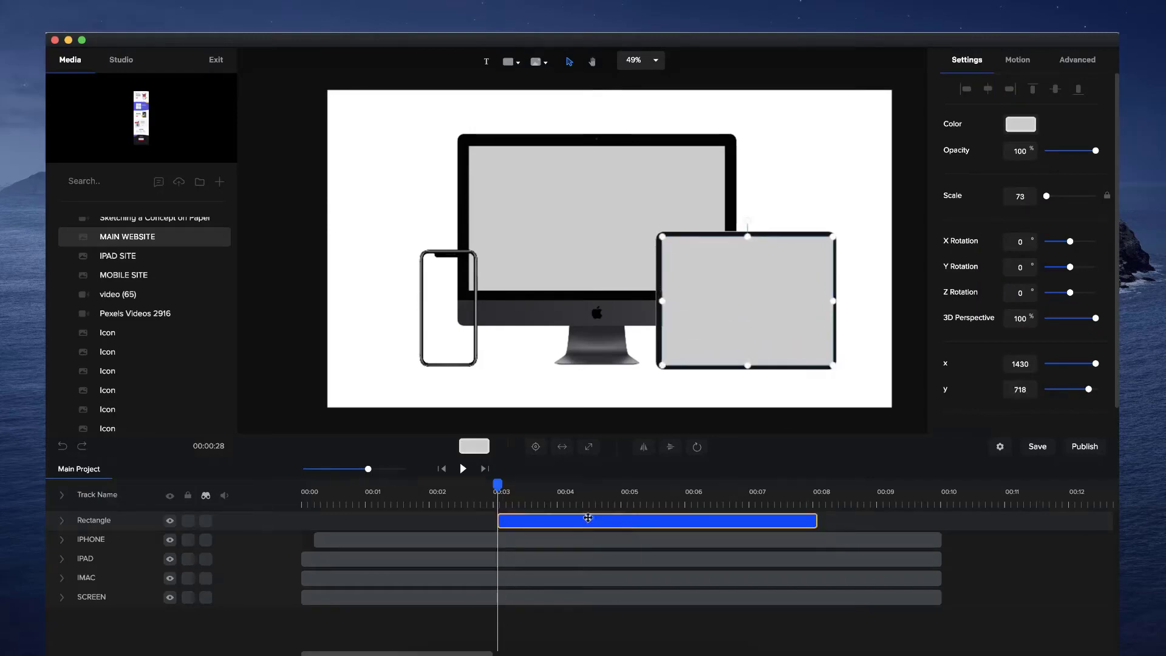
drag(586, 519, 419, 515)
drag(623, 523, 942, 521)
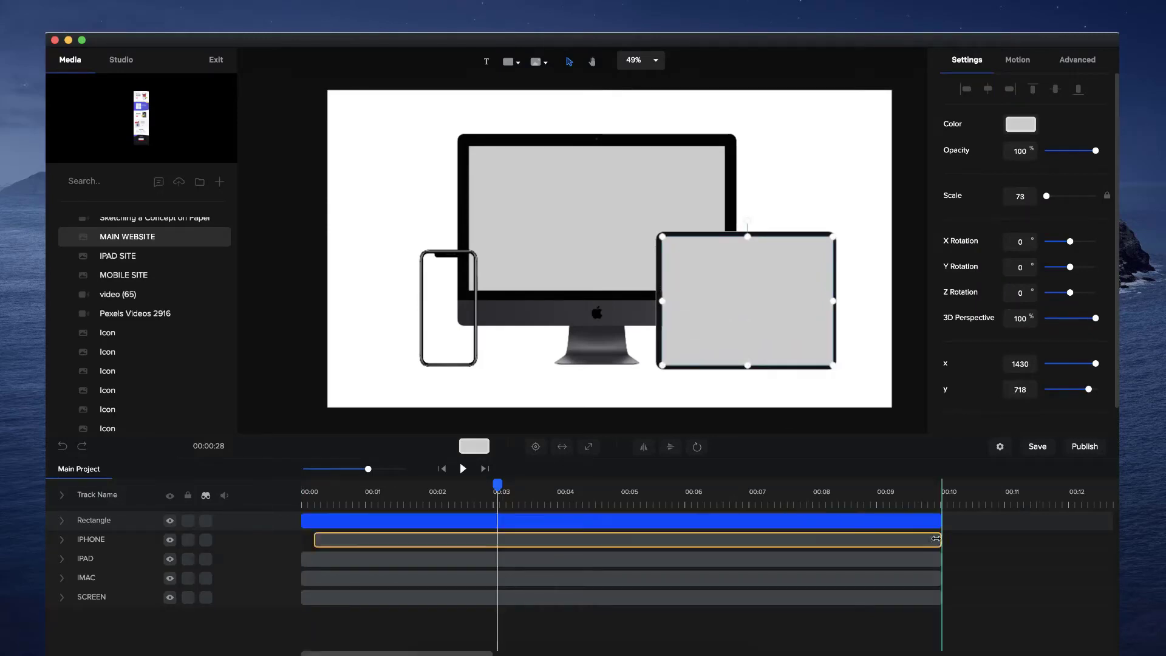
click(387, 538)
Move the Rectangle track below the IPAD track and rename it SCREEN IPAD
drag(100, 523, 93, 563)
click(92, 563)
double_click(93, 562)
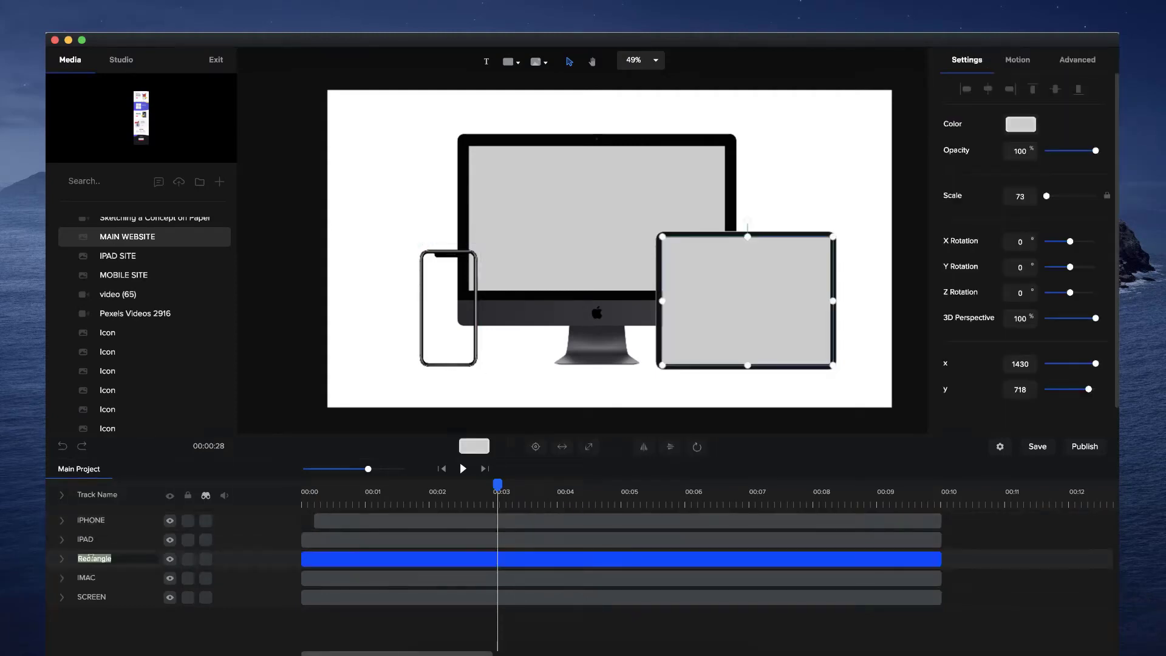
text(SCREEN IPAD)
key(Return)
Add a third rectangle and fit it to the iPhone's screen area
scroll(428, 334, up, 2)
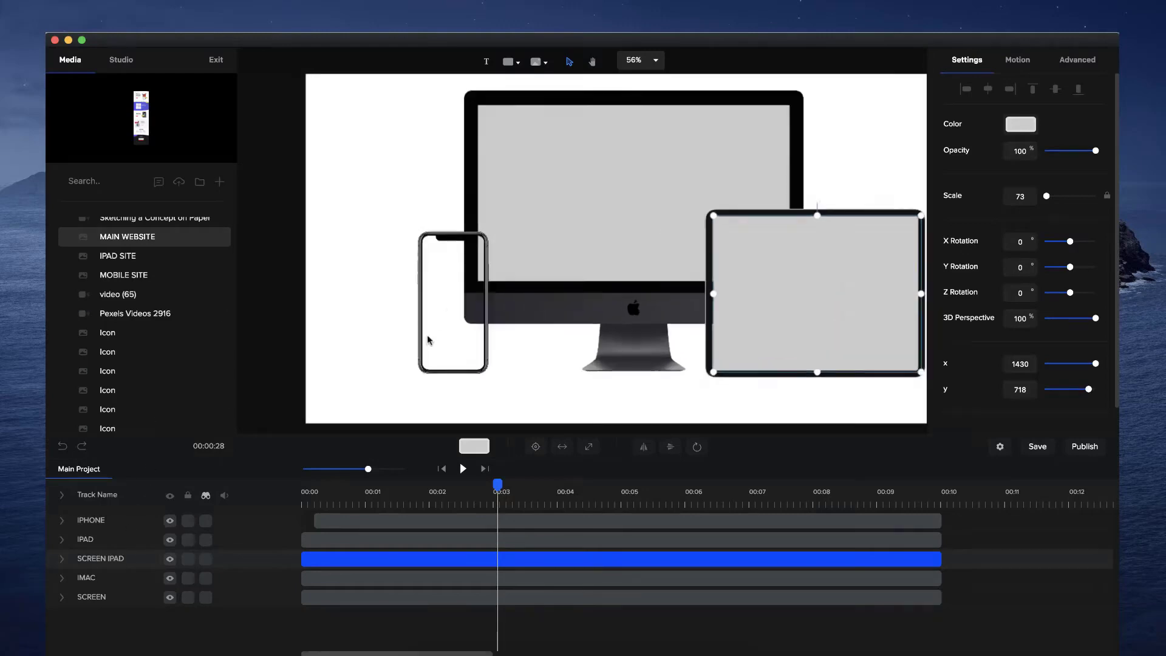
scroll(428, 322, down, 1)
click(509, 62)
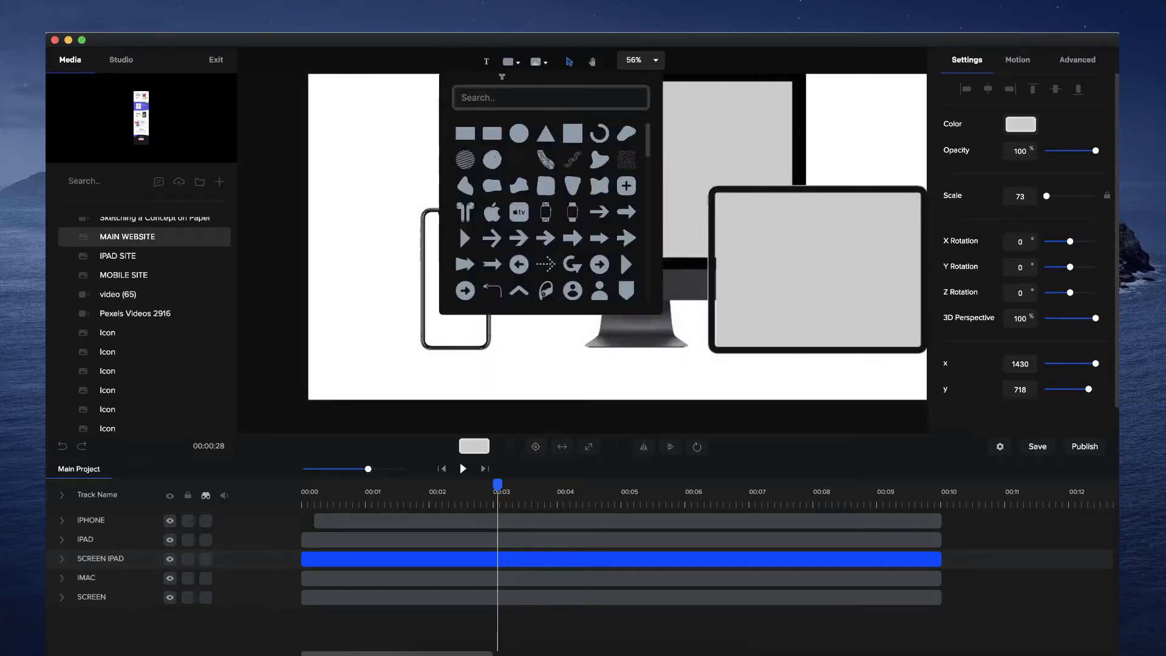
click(466, 133)
click(717, 220)
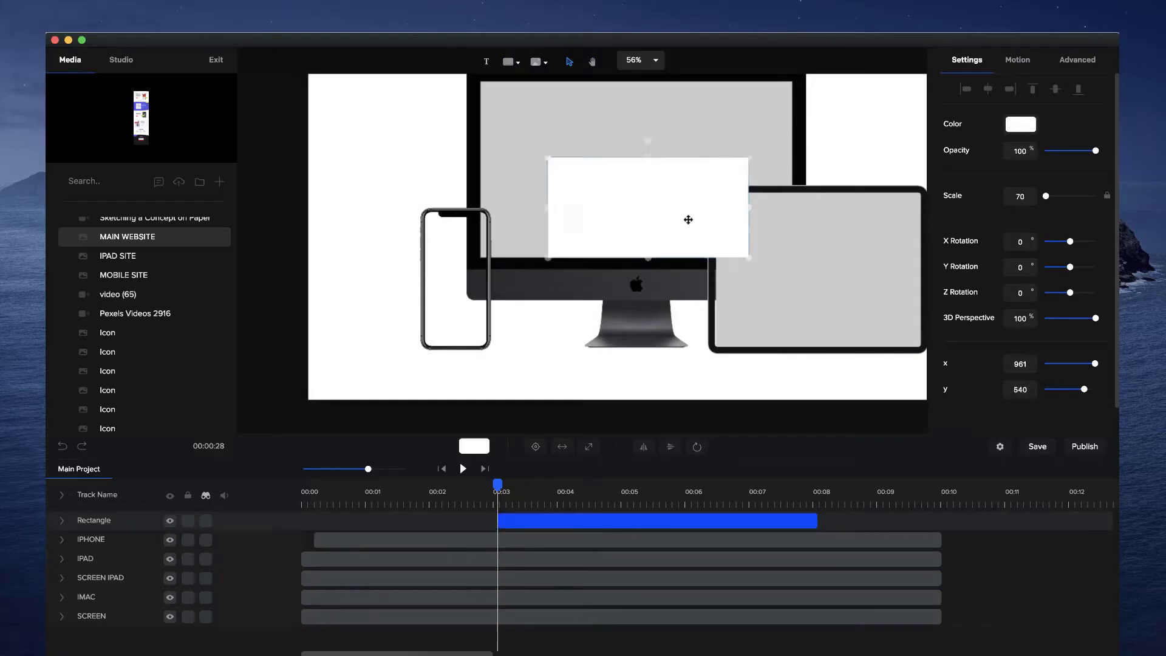
drag(688, 220, 589, 265)
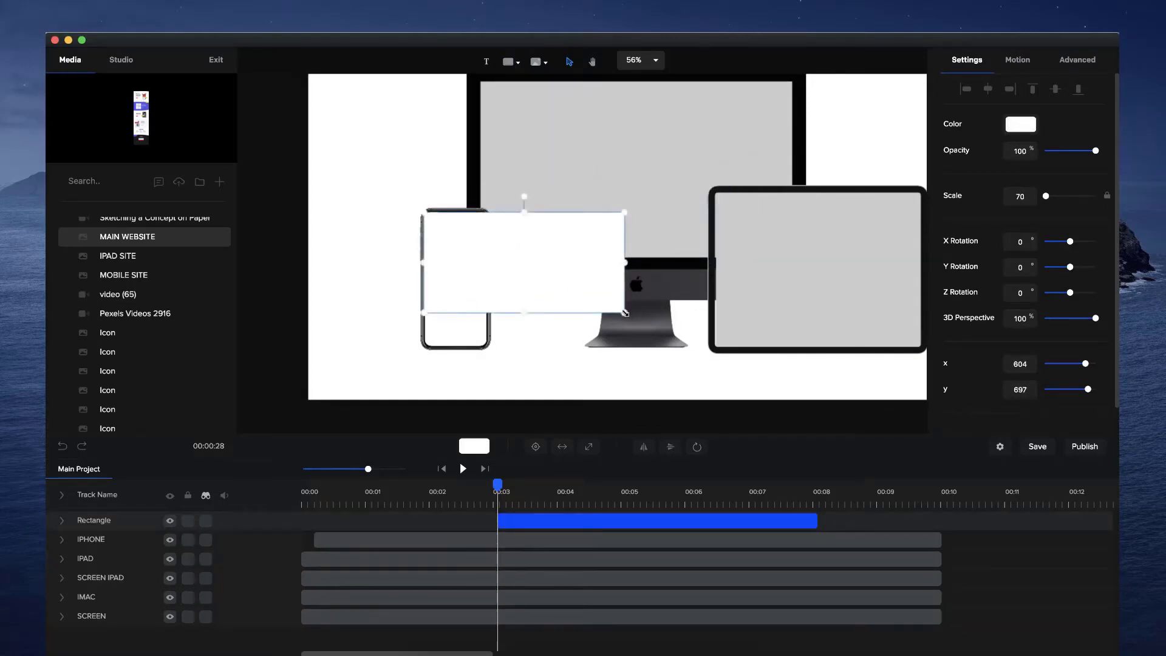
drag(625, 314, 490, 349)
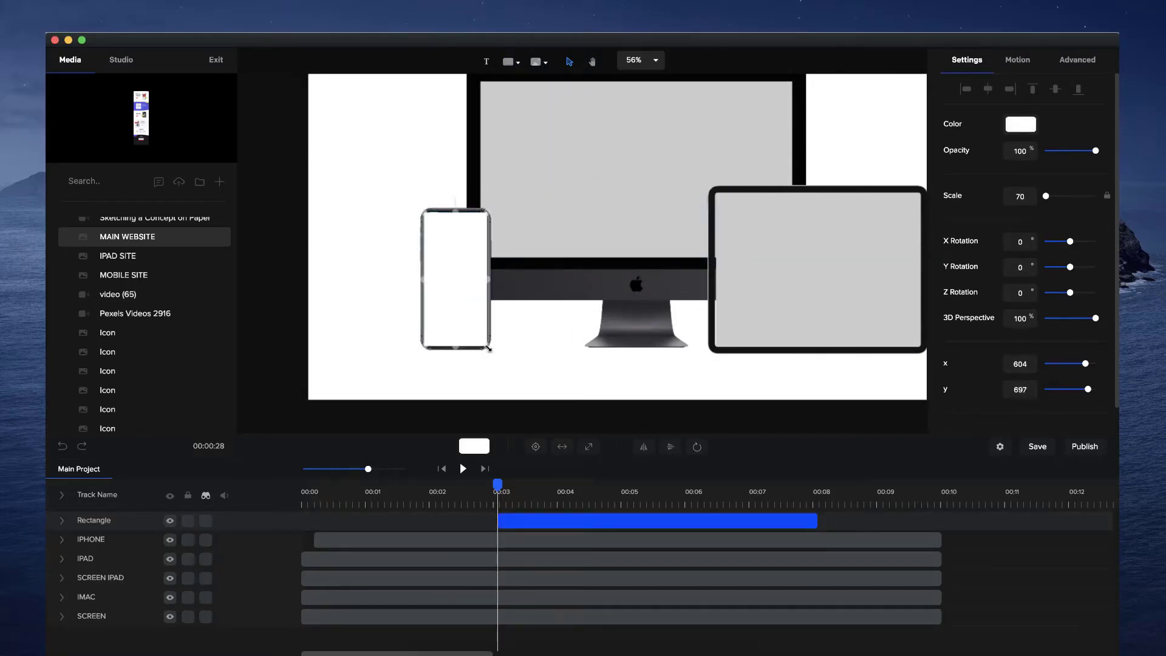
scroll(452, 286, up, 5)
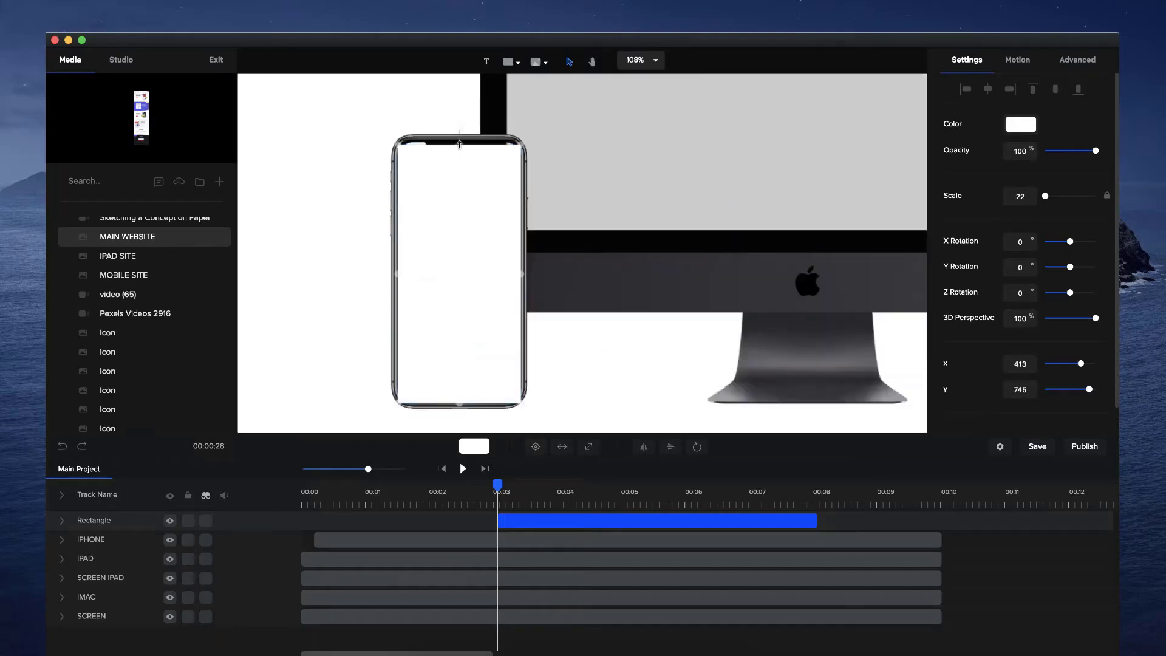
drag(460, 144, 460, 140)
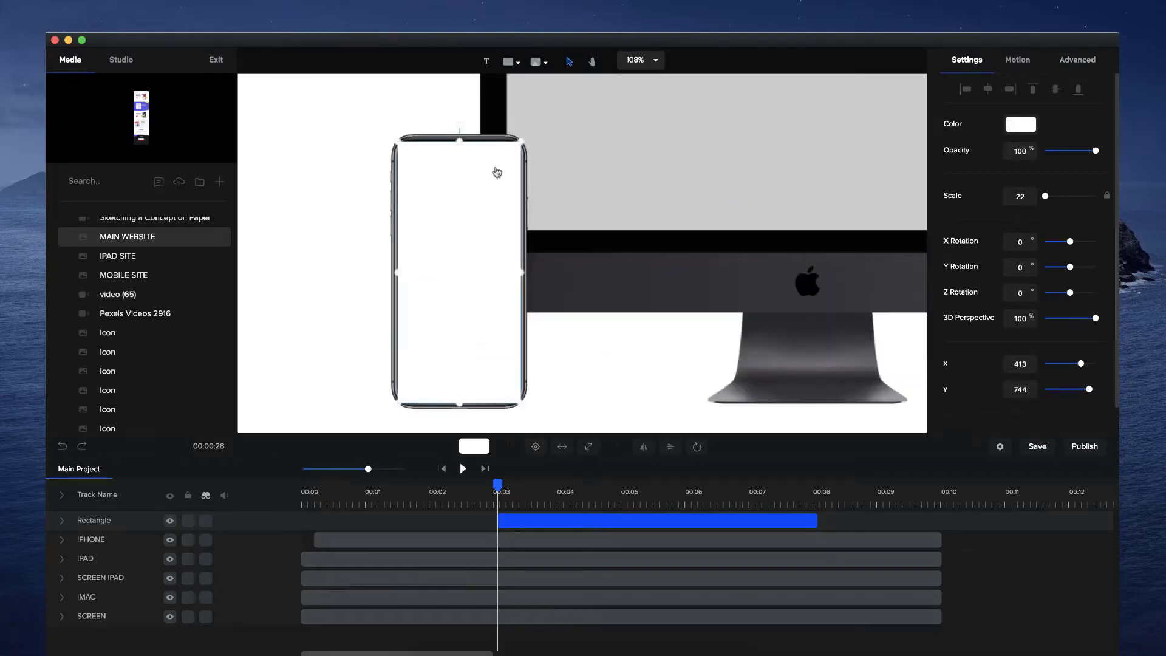
Round the iPhone rectangle's corners with the radius unlocked, using an X radius of 69.2 and a Y radius of 19
scroll(459, 143, up, 4)
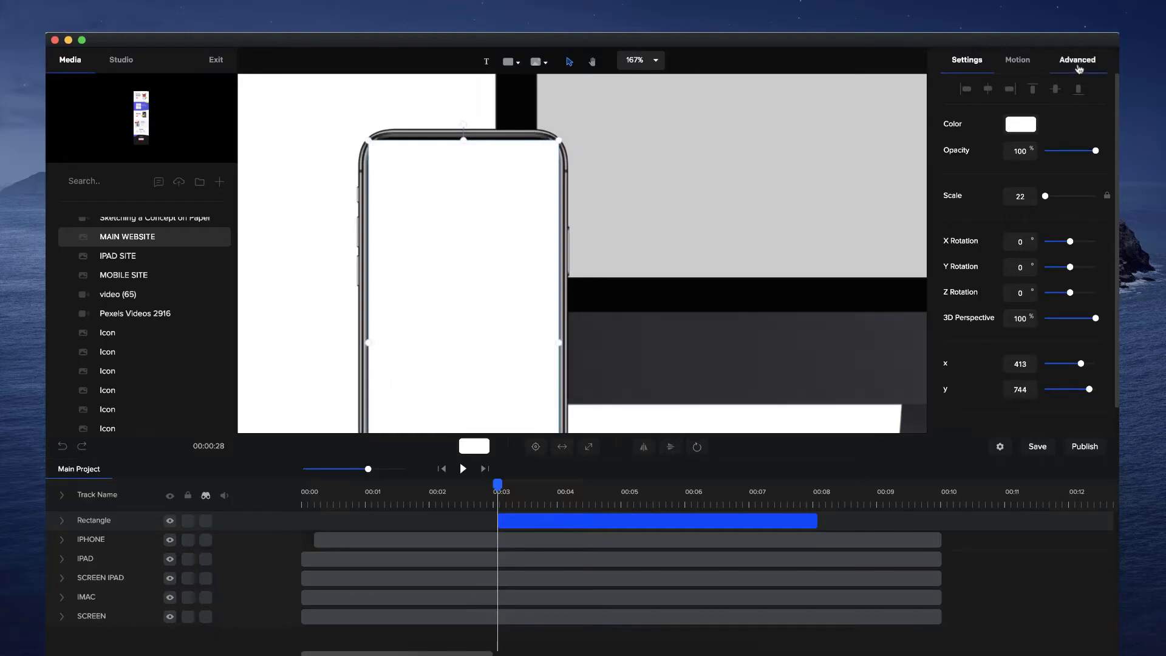
click(1078, 66)
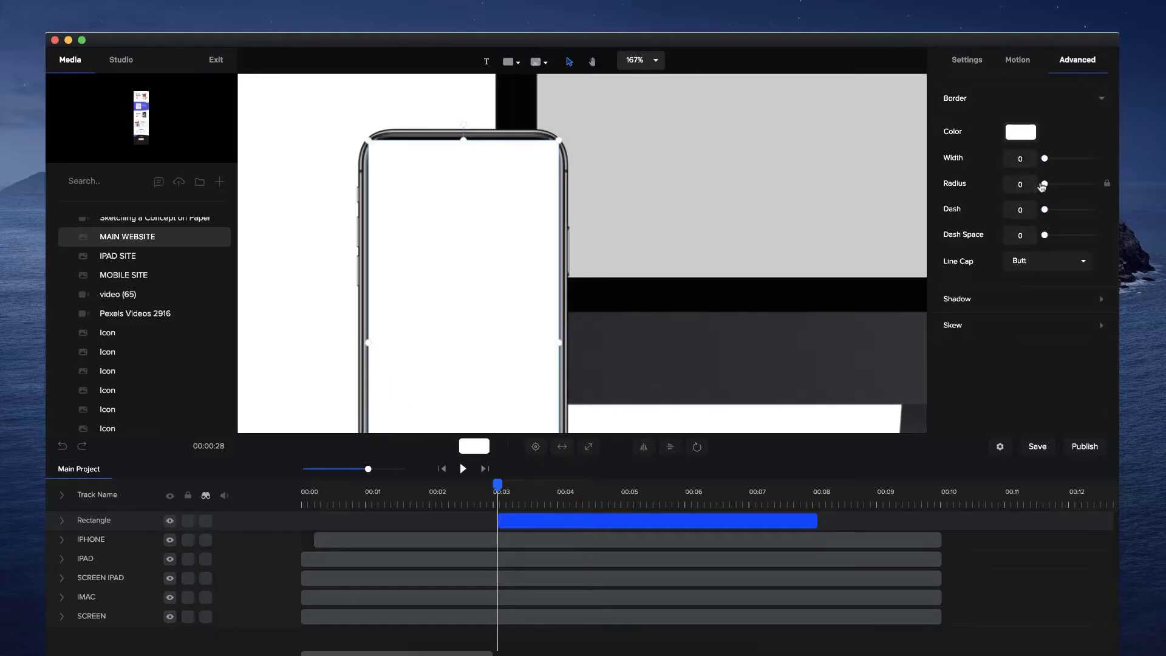
drag(1046, 184, 1059, 184)
click(1107, 184)
scroll(600, 154, up, 5)
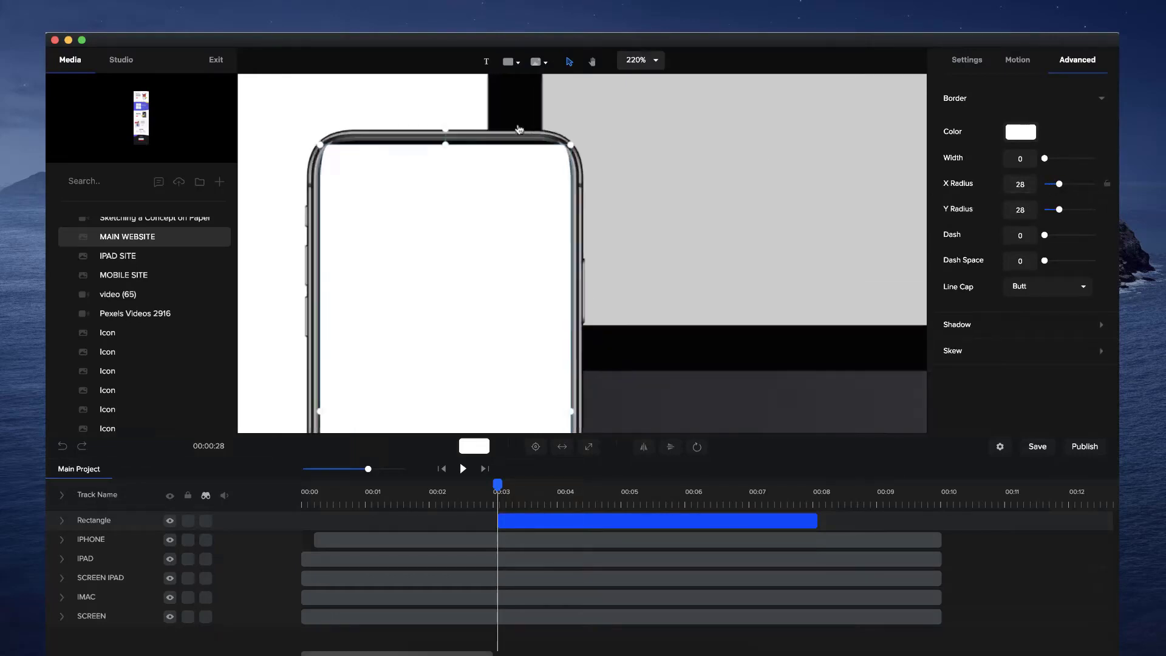
drag(1060, 184, 1052, 210)
scroll(403, 260, down, 3)
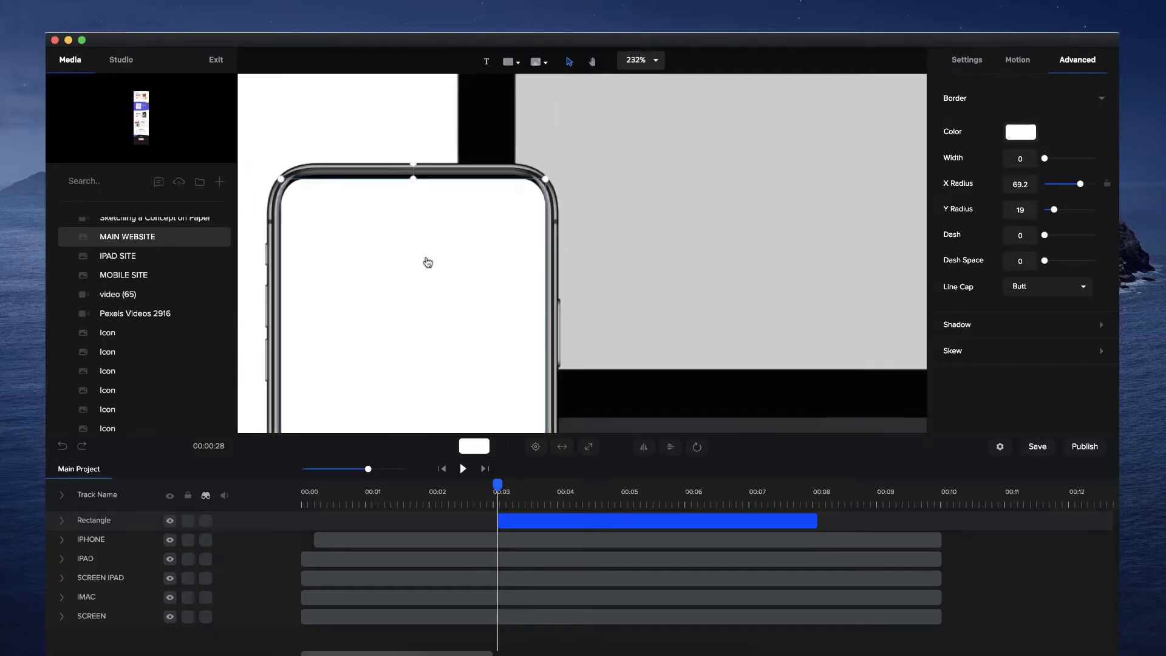
scroll(502, 221, down, 2)
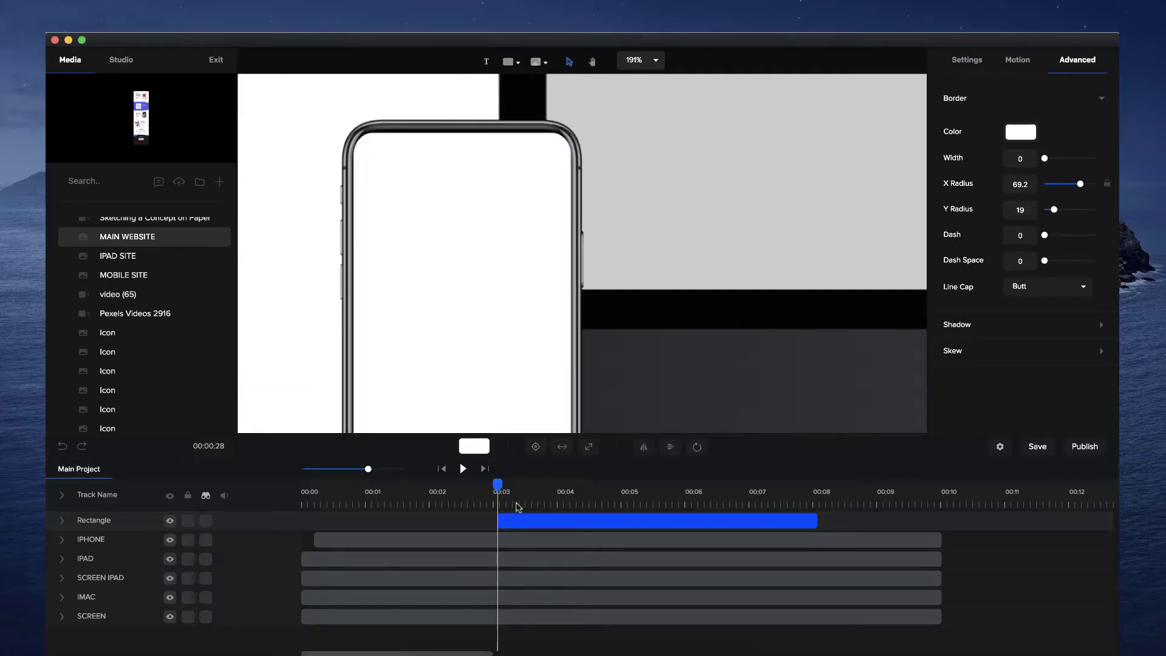
Stretch the iPhone rectangle's clip to start with the IPHONE clip and end at 00:10
drag(519, 521, 301, 518)
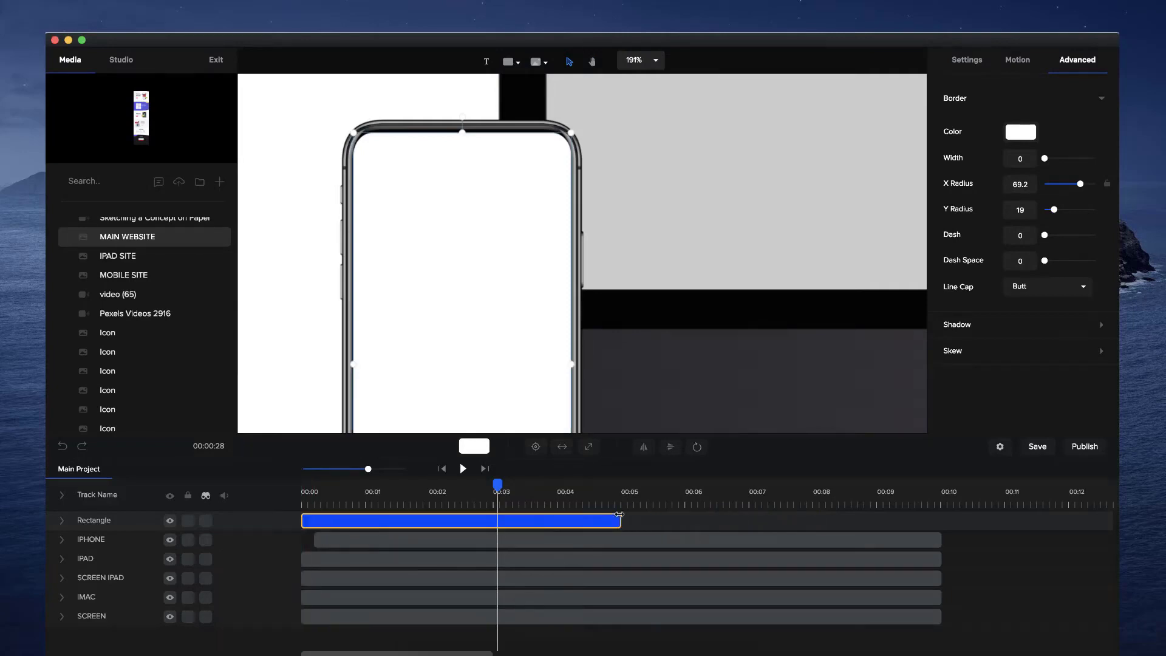
drag(619, 521, 942, 528)
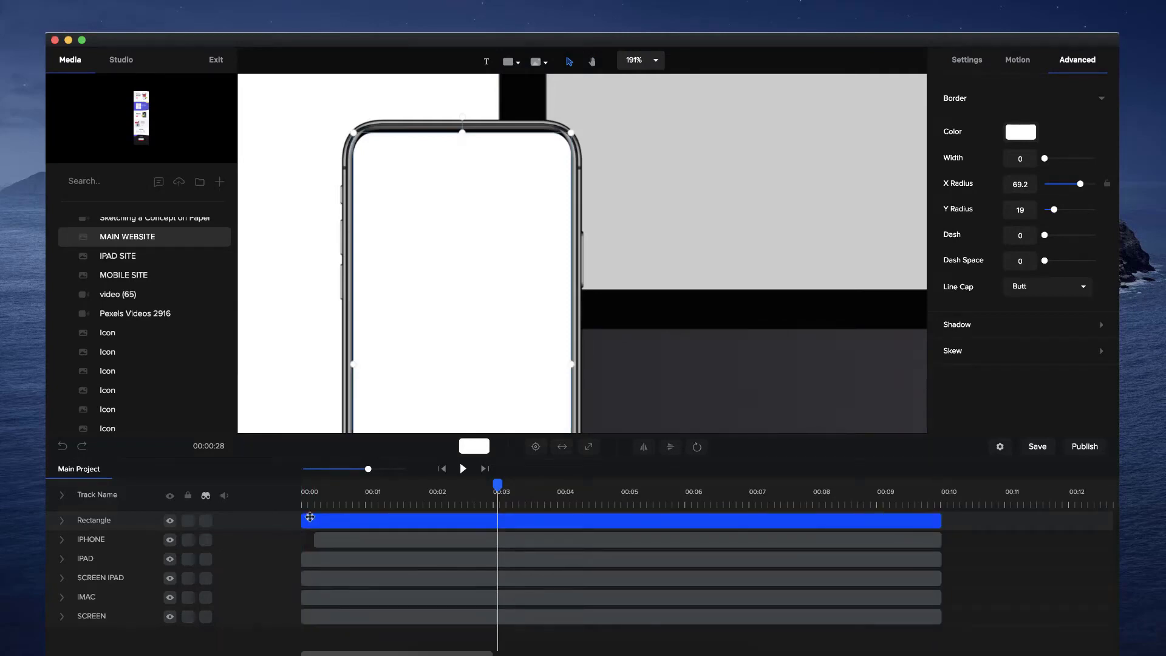
click(303, 518)
drag(303, 518, 316, 519)
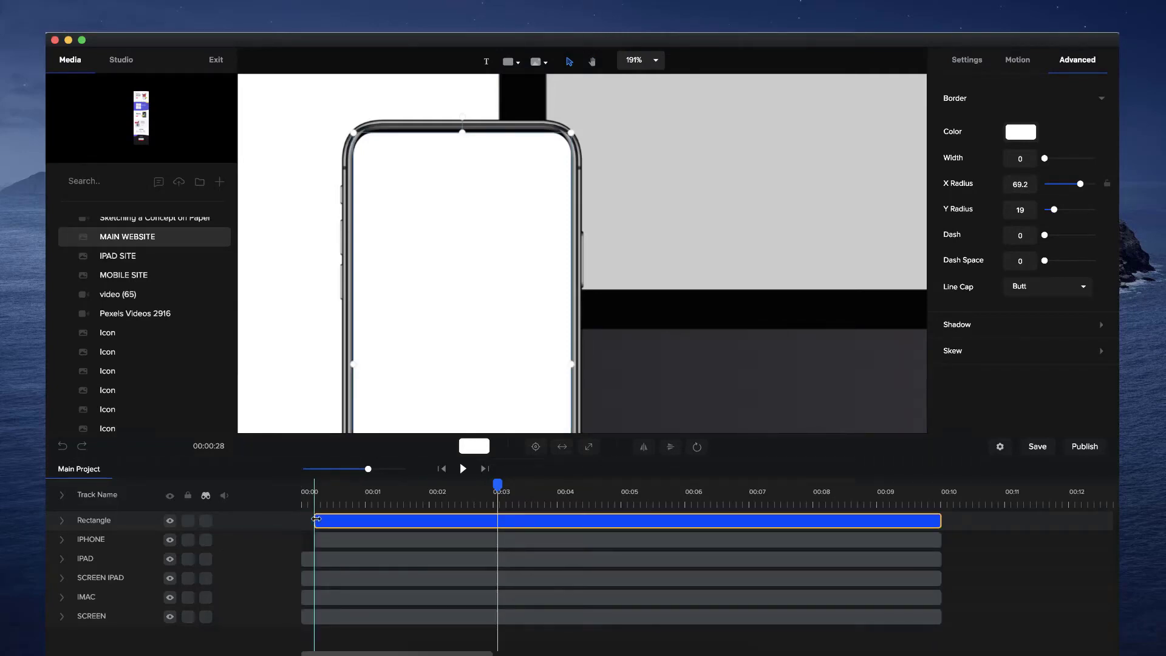
click(307, 541)
Rename the iPhone's Rectangle track to IPHONE SCREEN
double_click(100, 520)
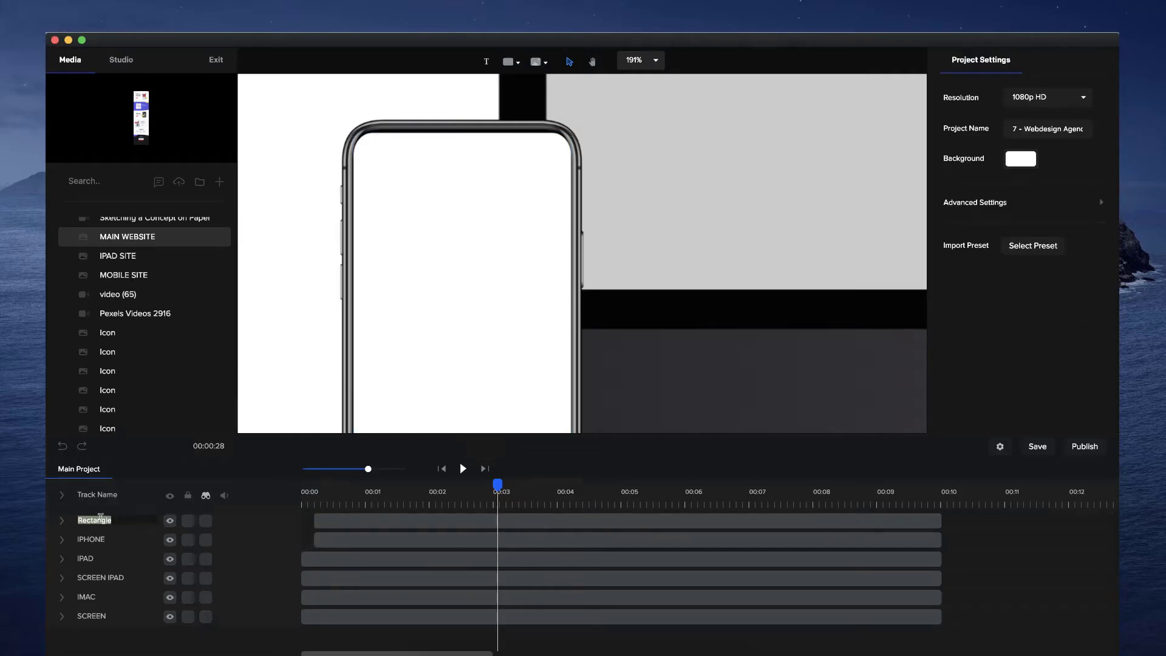
text(IPHONE SCREEN)
key(Return)
Sample the iMac screen's gray as the fill color of the iPhone screen rectangle
click(487, 320)
click(1023, 123)
click(1015, 256)
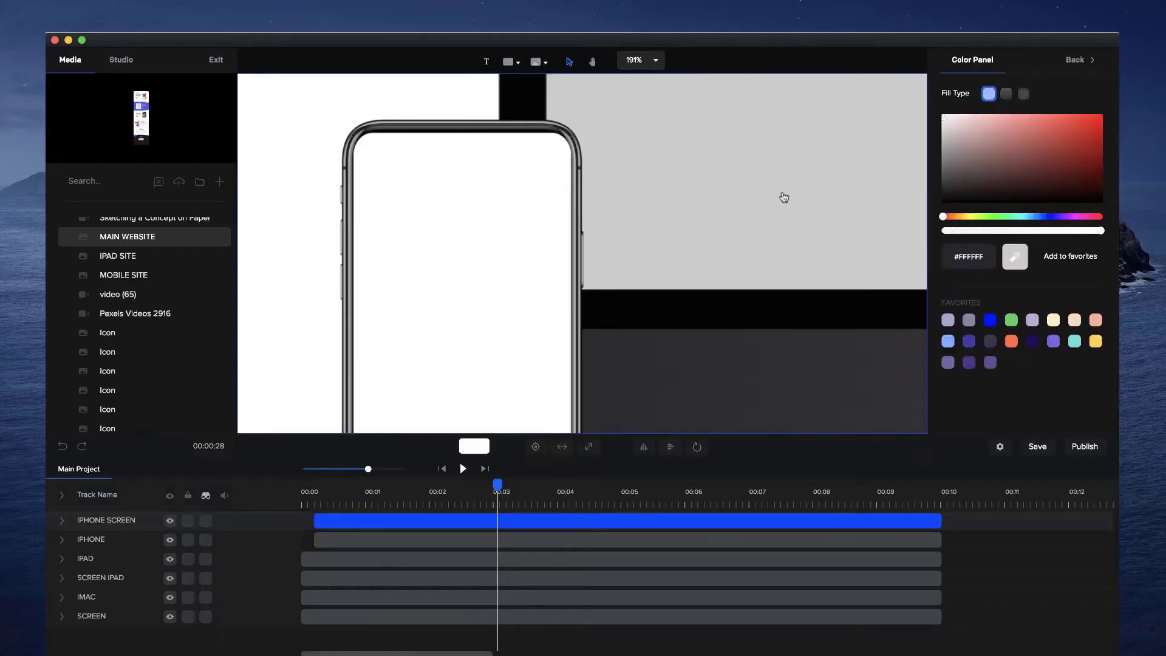
click(768, 190)
Move the IPHONE SCREEN track below the IPHONE track
drag(87, 523, 86, 543)
click(102, 539)
scroll(489, 314, down, 10)
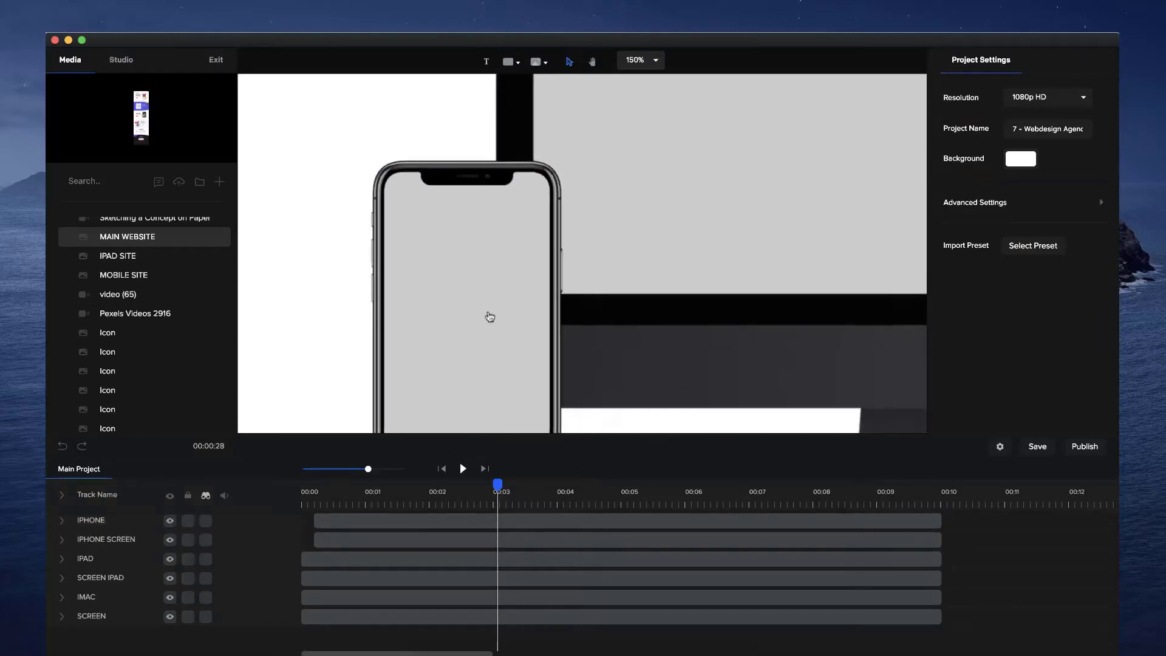
key(v)
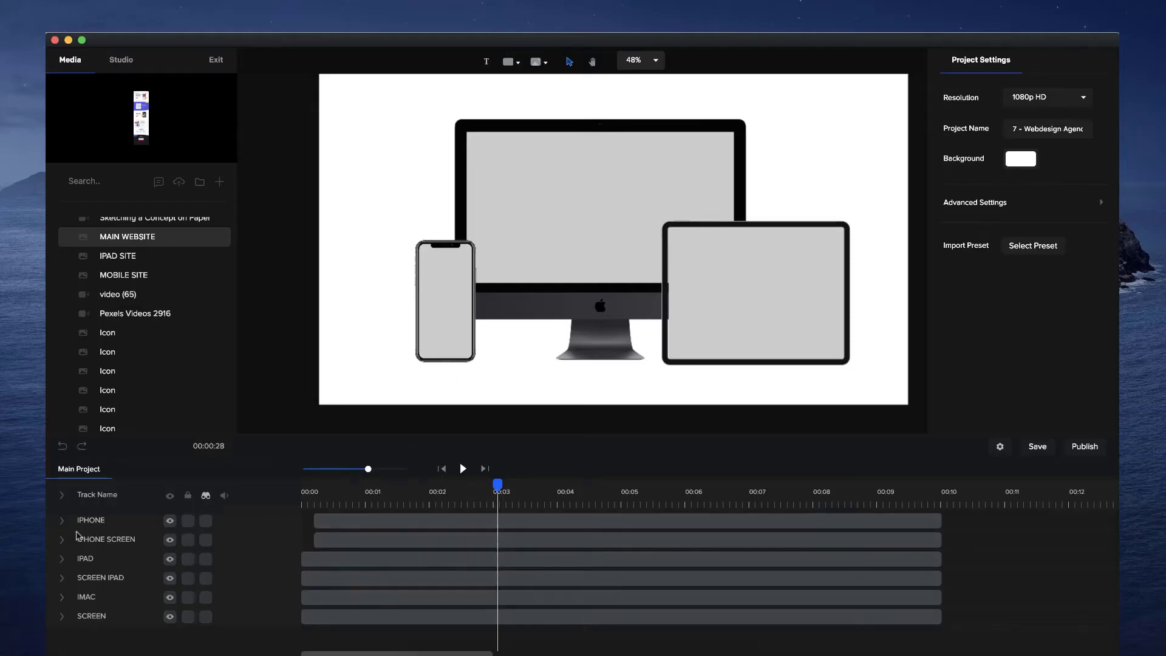
Copy the IPHONE track's Slide Left Rotation animation onto the IPHONE SCREEN track
click(63, 540)
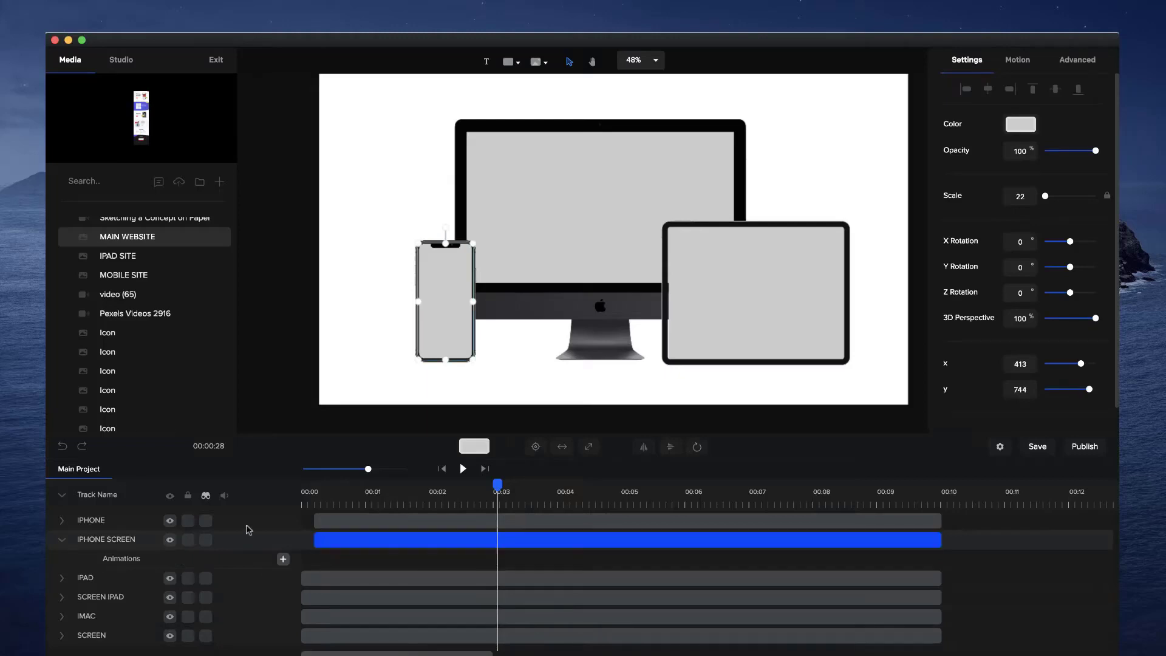
click(63, 523)
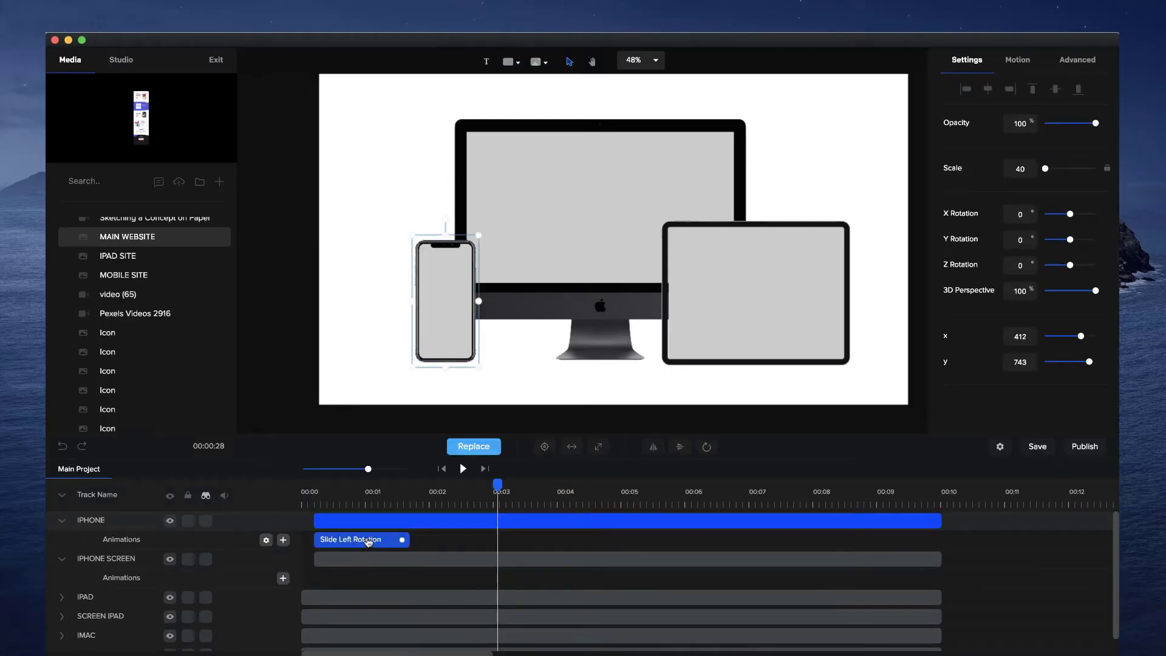
click(361, 558)
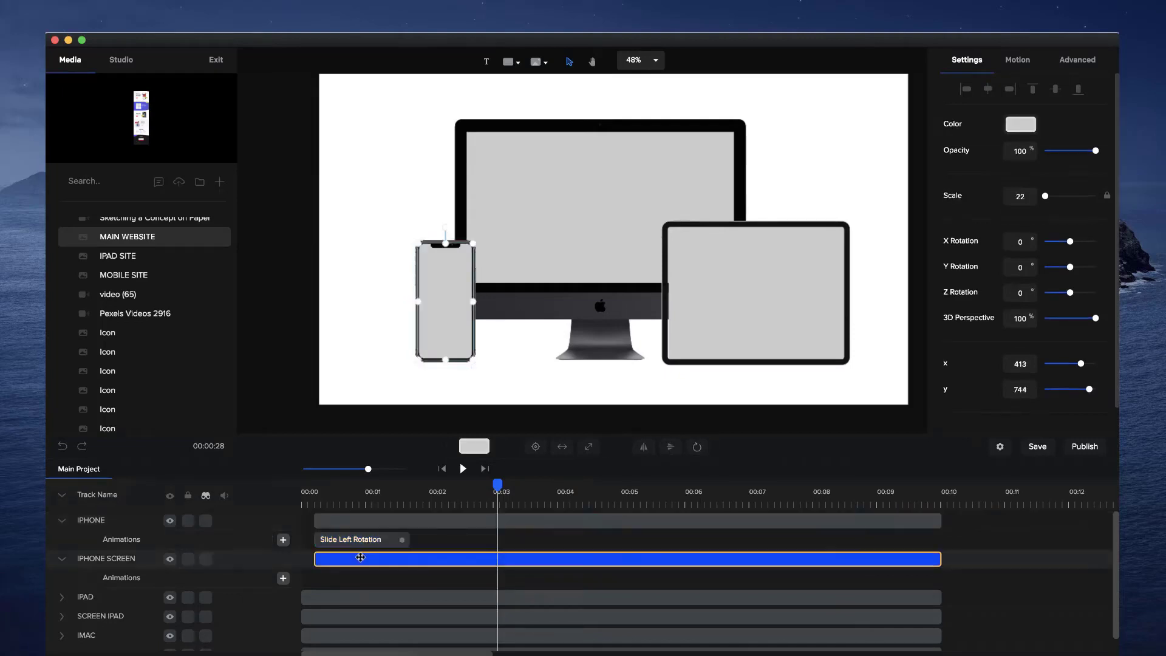
key(super+v)
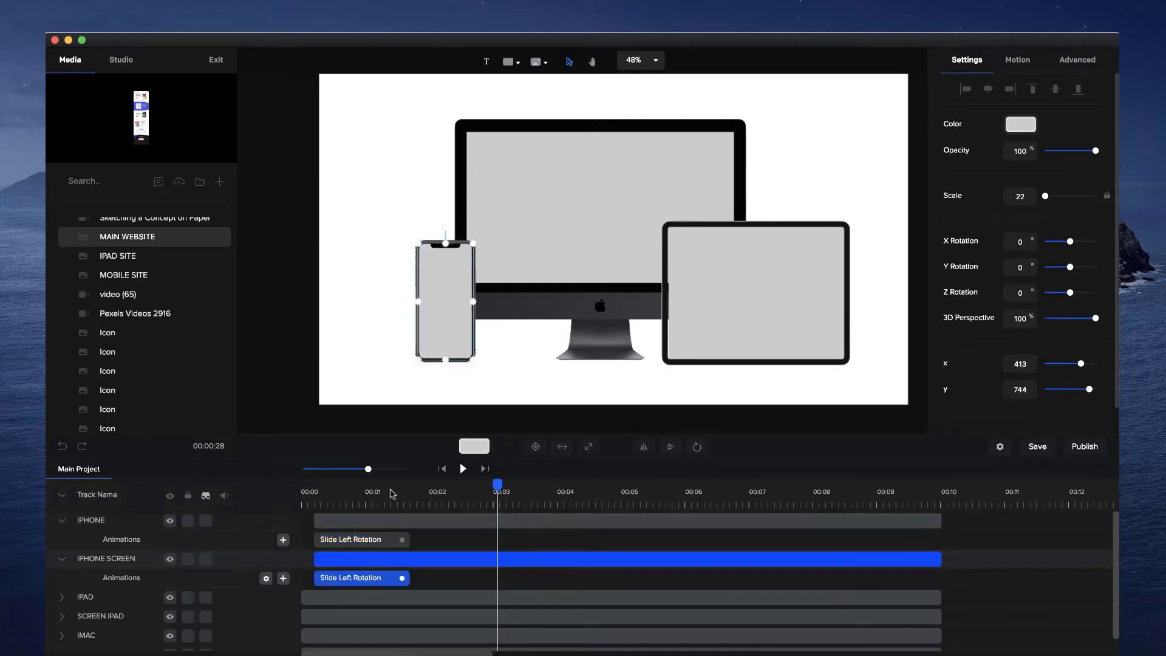
Copy the IPAD track's Slide Right Rotation animation onto the SCREEN IPAD track
click(61, 599)
click(351, 618)
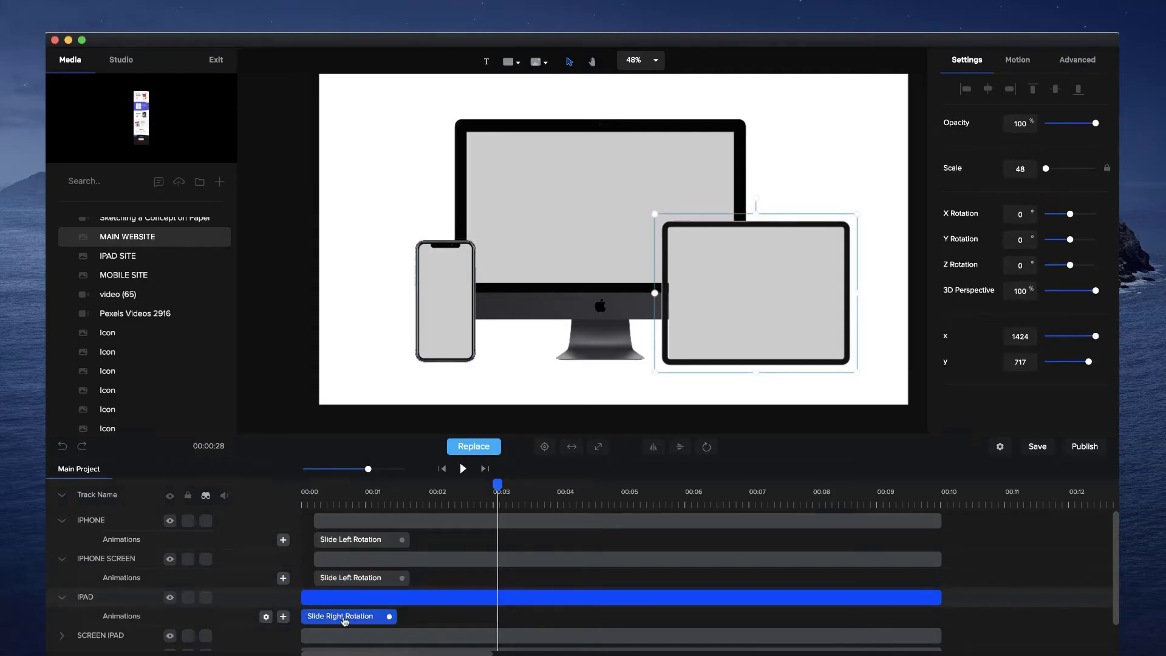
scroll(350, 626, down, 1)
click(344, 600)
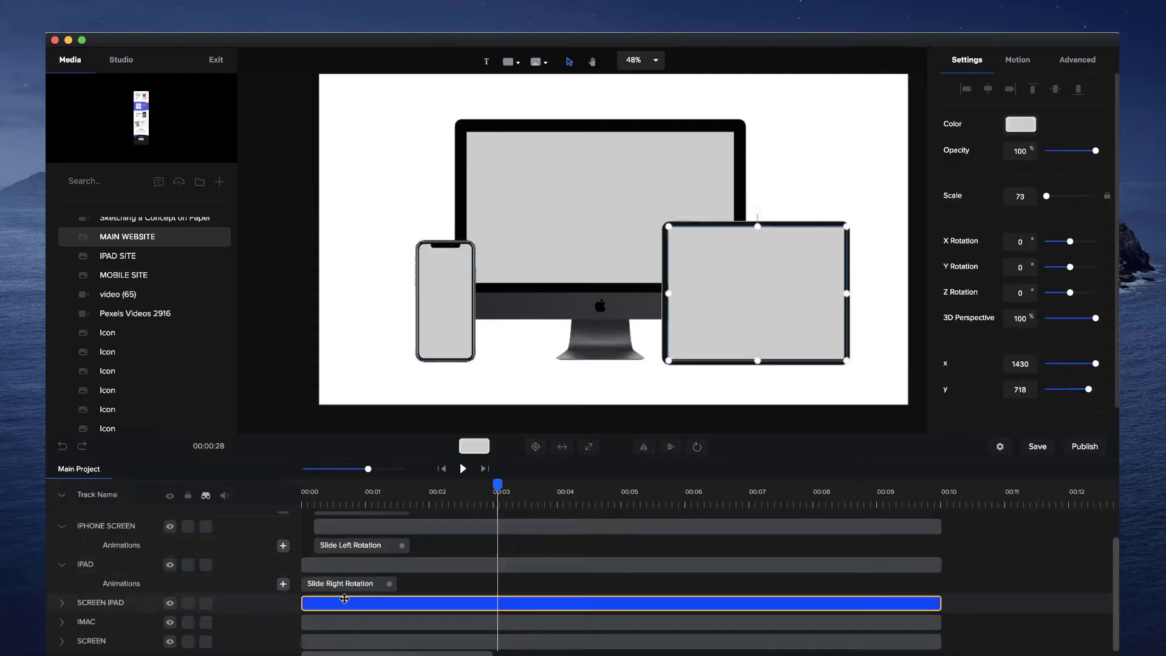
key(super+v)
Copy the IMAC track's Slide Left Rotation animation onto the SCREEN track
scroll(345, 603, down, 1)
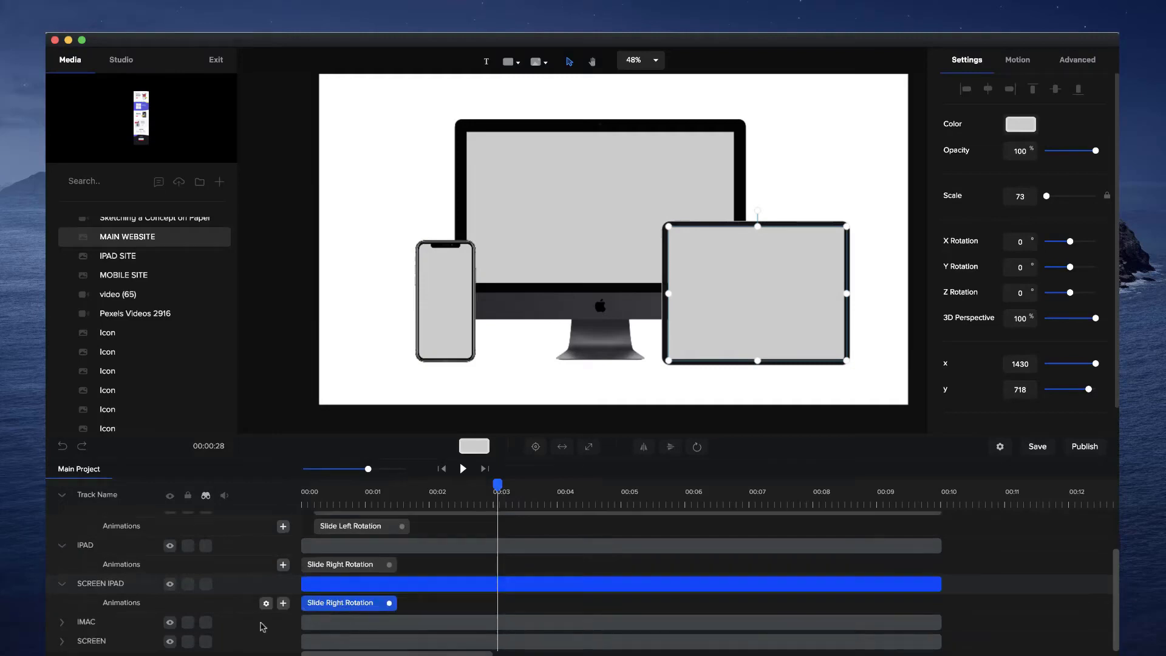
click(198, 623)
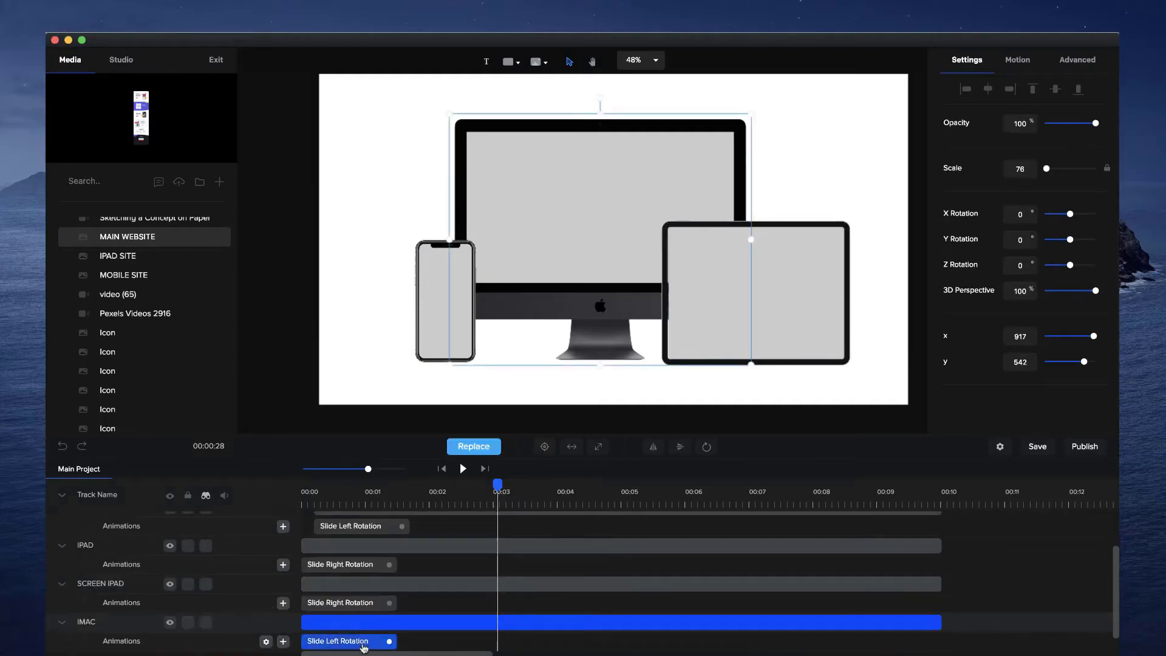
scroll(364, 647, down, 1)
click(372, 636)
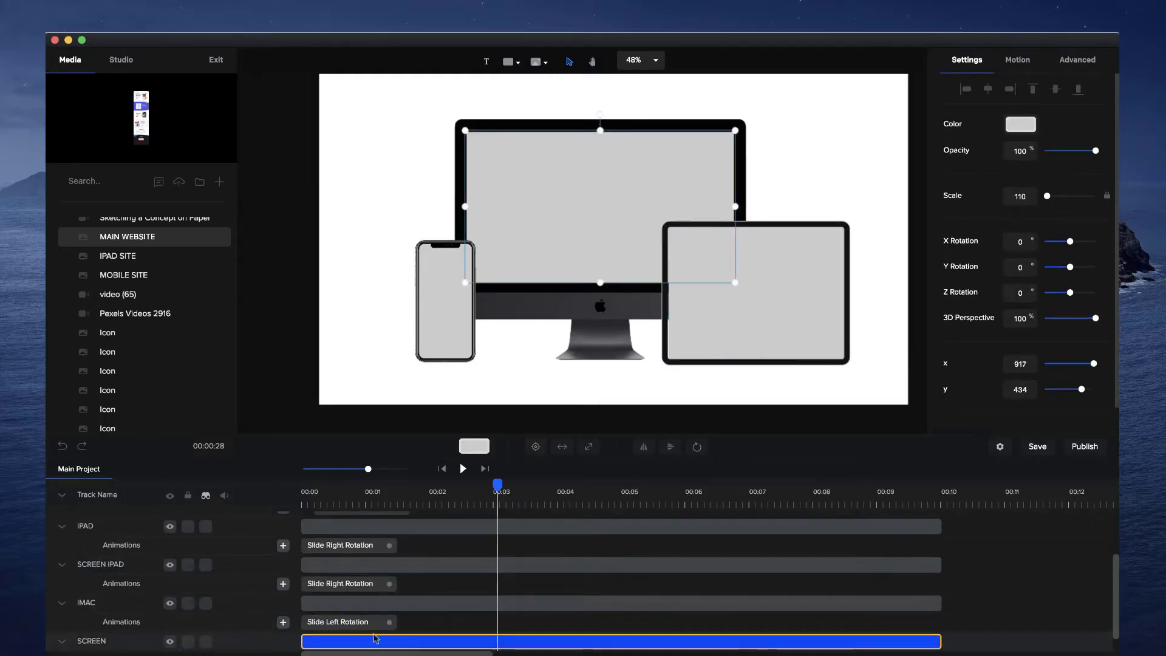
Play the scene from the start to check how the screens move with their devices
click(447, 471)
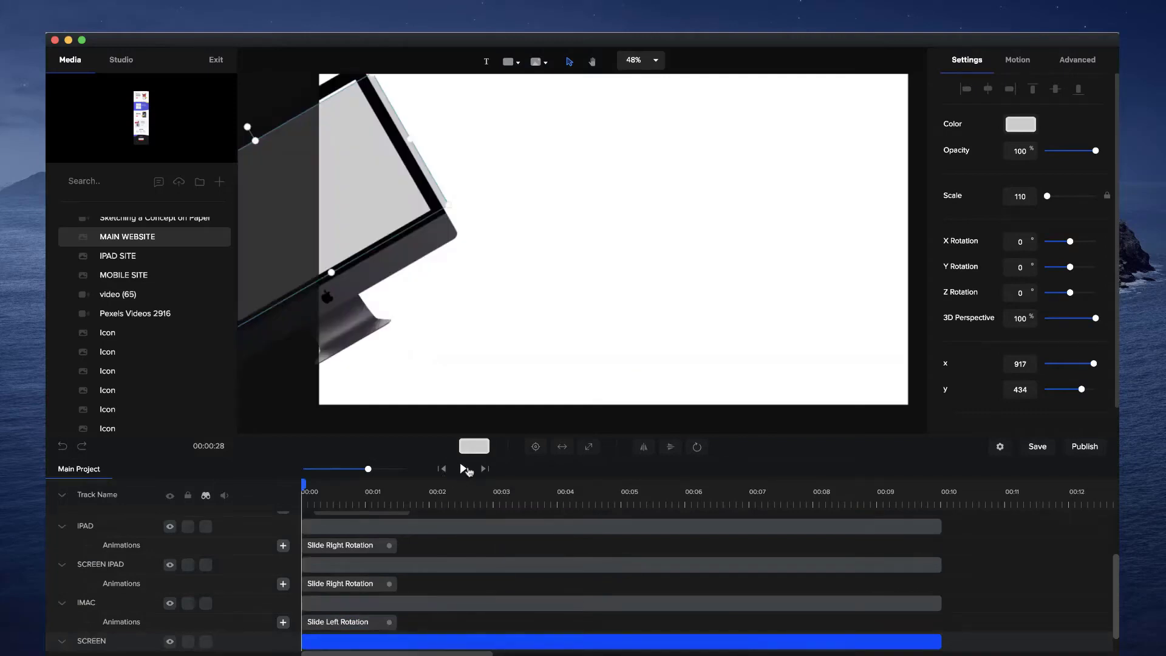
click(462, 469)
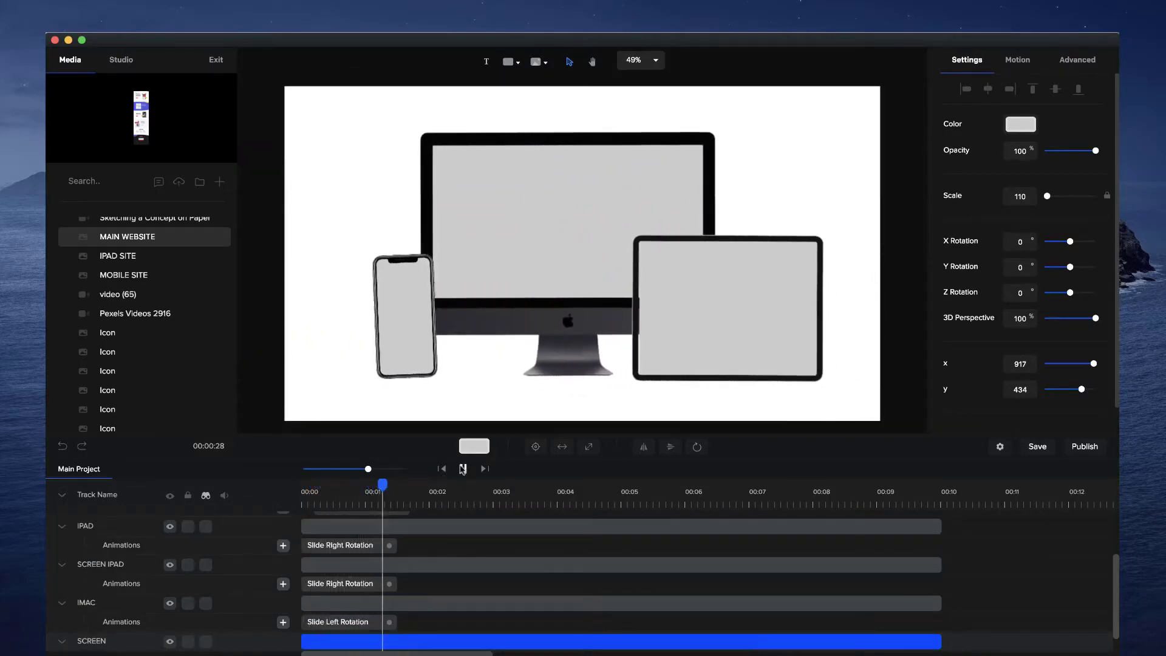
click(463, 469)
drag(404, 492, 285, 489)
key(space)
Set the Starting X of the SCREEN track's Slide Left Rotation animation to -1050
drag(472, 250, 639, 298)
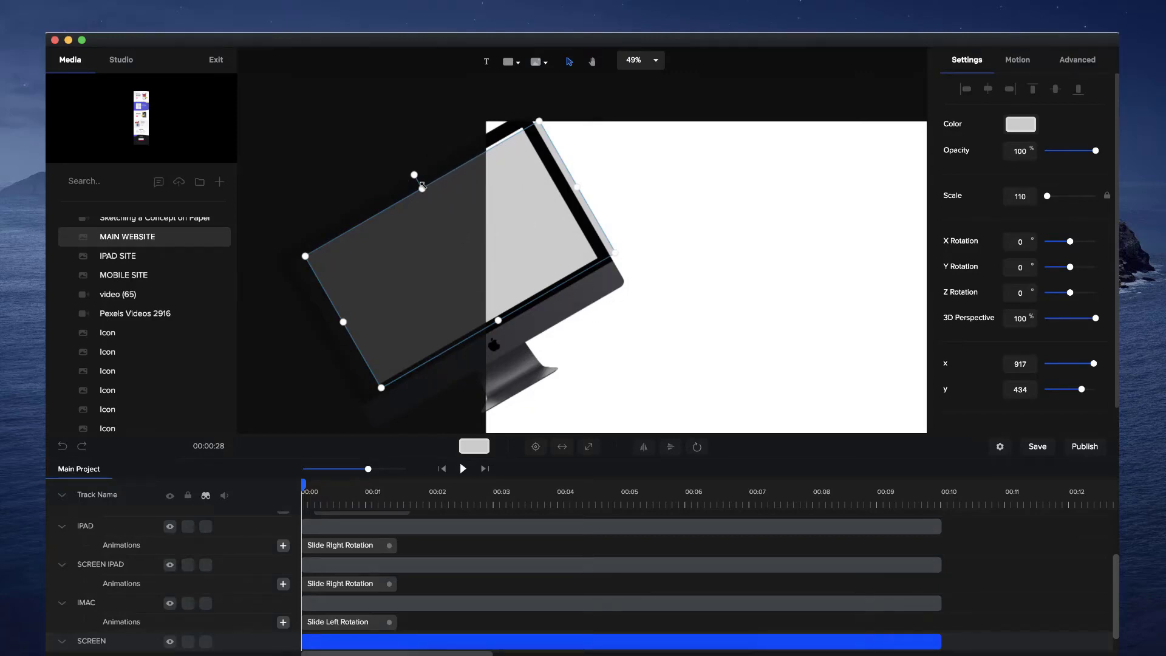
scroll(340, 577, down, 1)
click(328, 642)
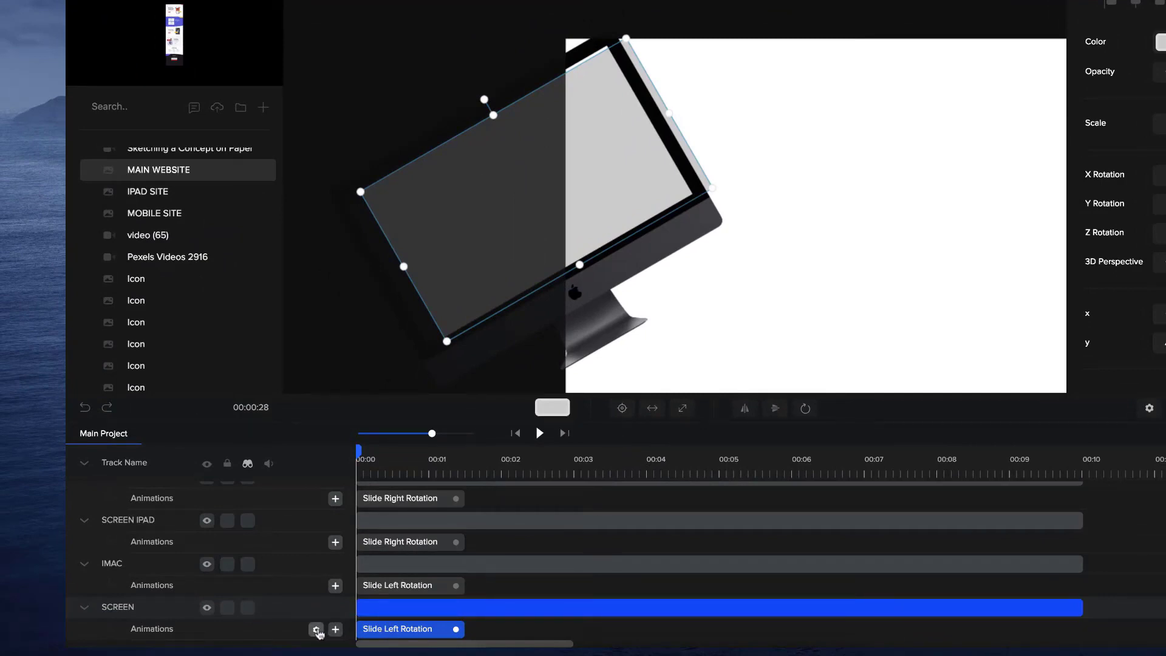
click(316, 630)
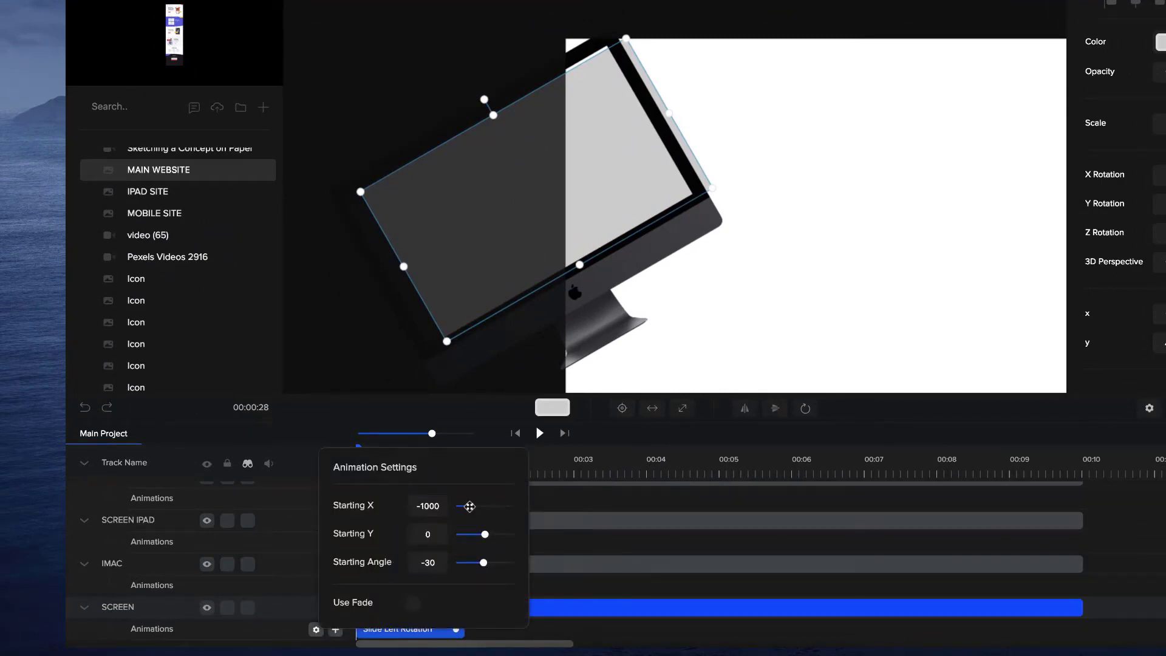
drag(470, 507, 469, 507)
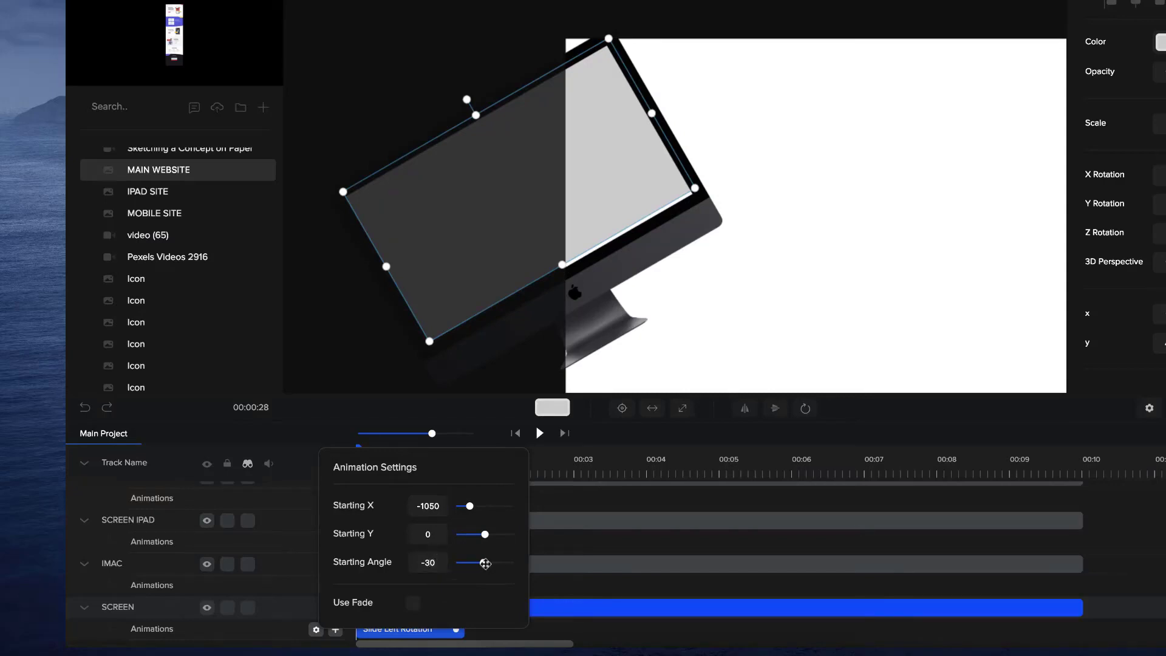
Try a Starting Angle of -25 for the SCREEN track's Slide Left Rotation animation and return it to -30
click(432, 562)
text(25)
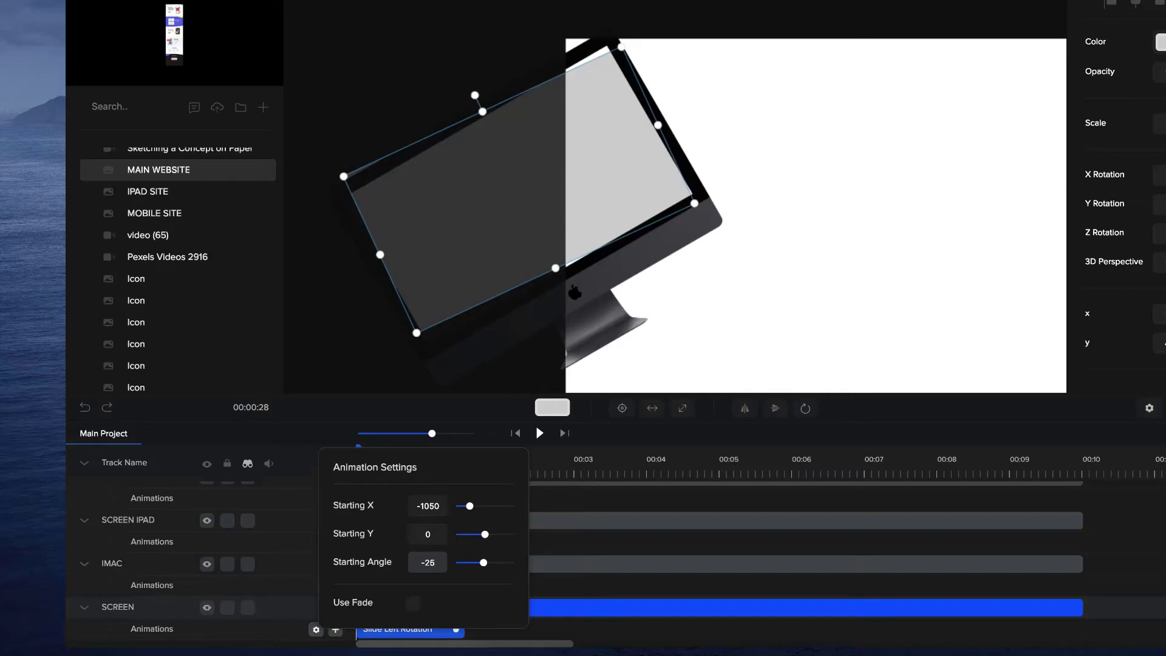
text(30)
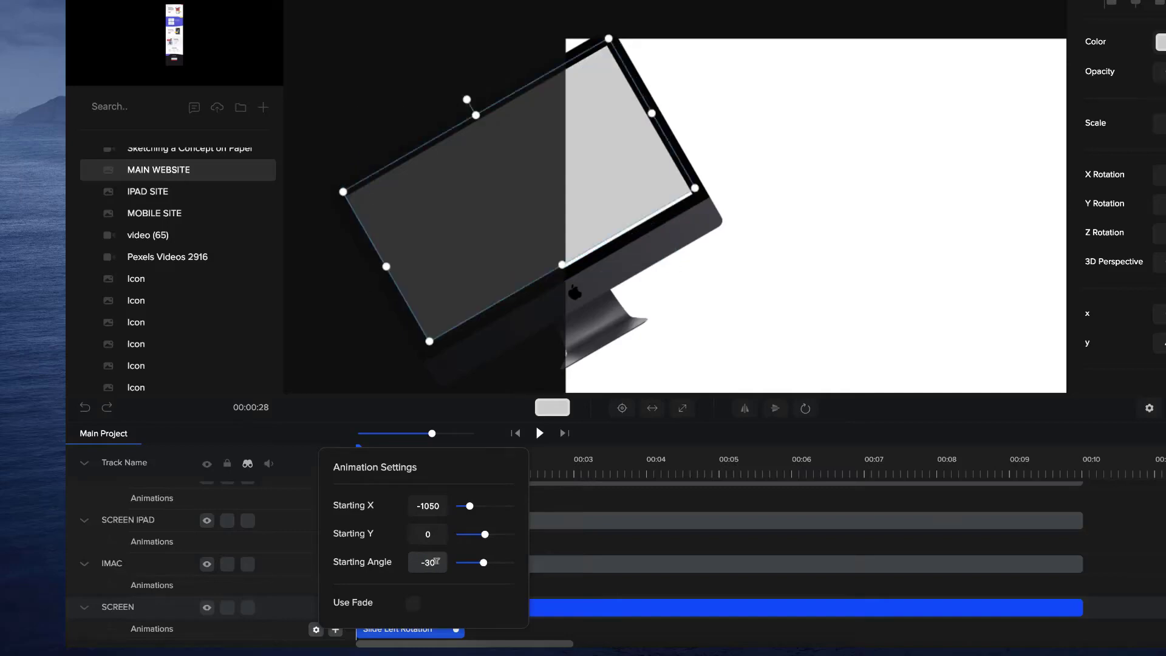
Stretch the gray iMac screen layer slightly at its lower edge to fill the display and preview the slide-in
drag(565, 268, 569, 273)
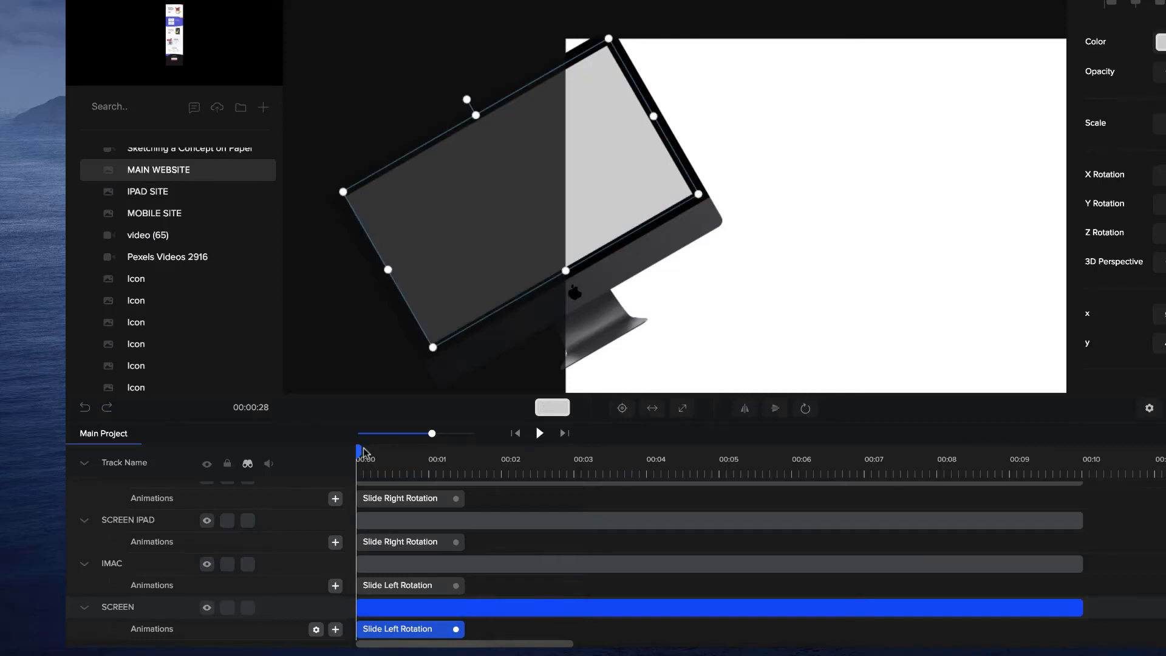
drag(363, 449, 480, 453)
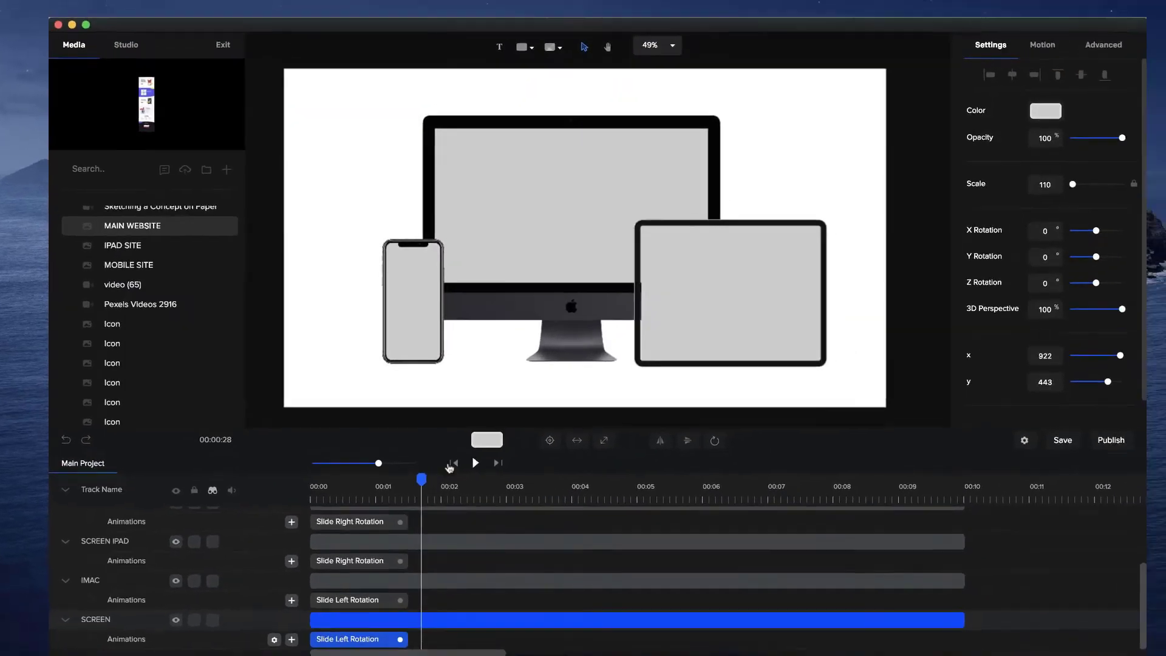
click(540, 433)
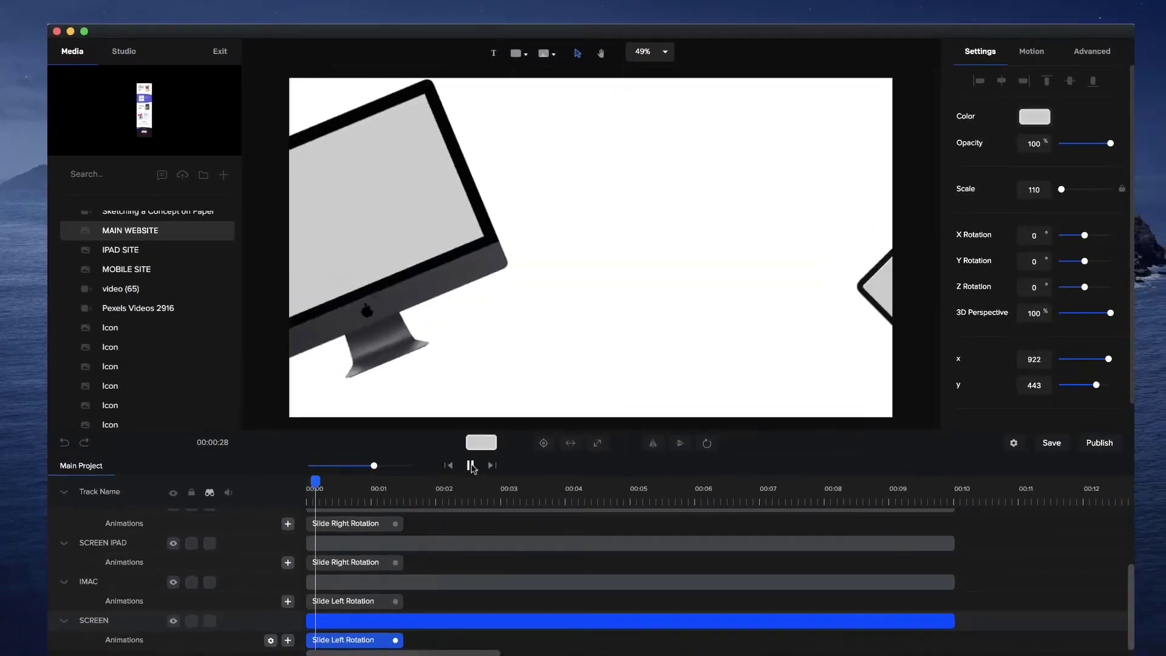
click(471, 466)
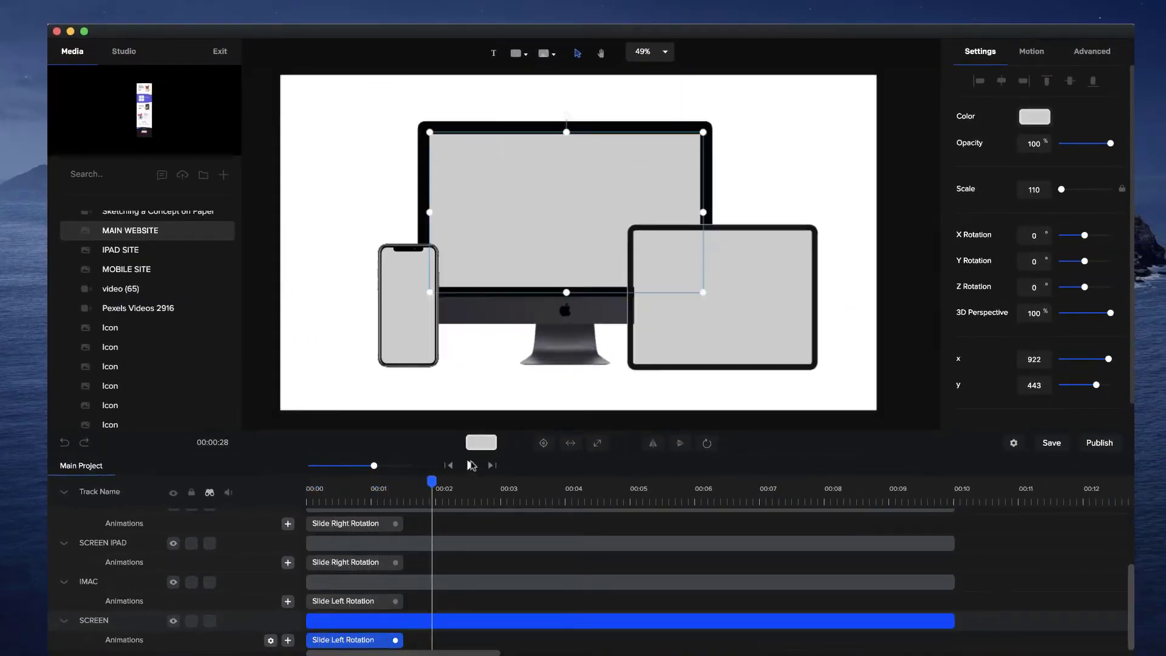
Collapse all tracks in the timeline and replay the scene from the start
scroll(240, 535, up, 3)
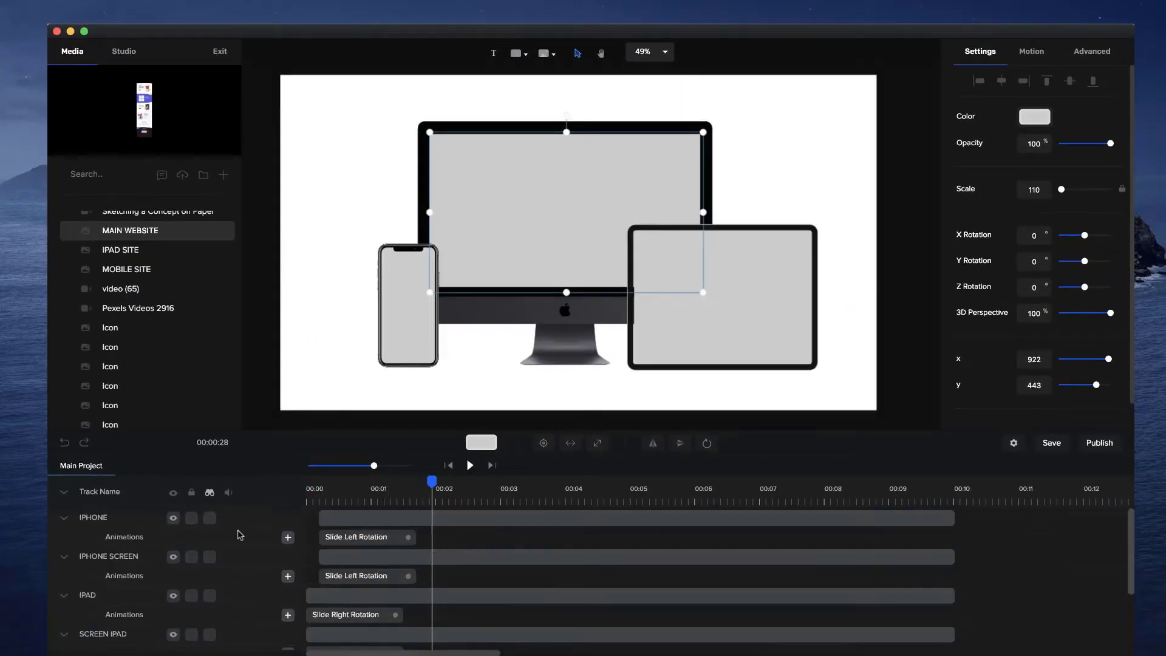
click(64, 494)
click(450, 465)
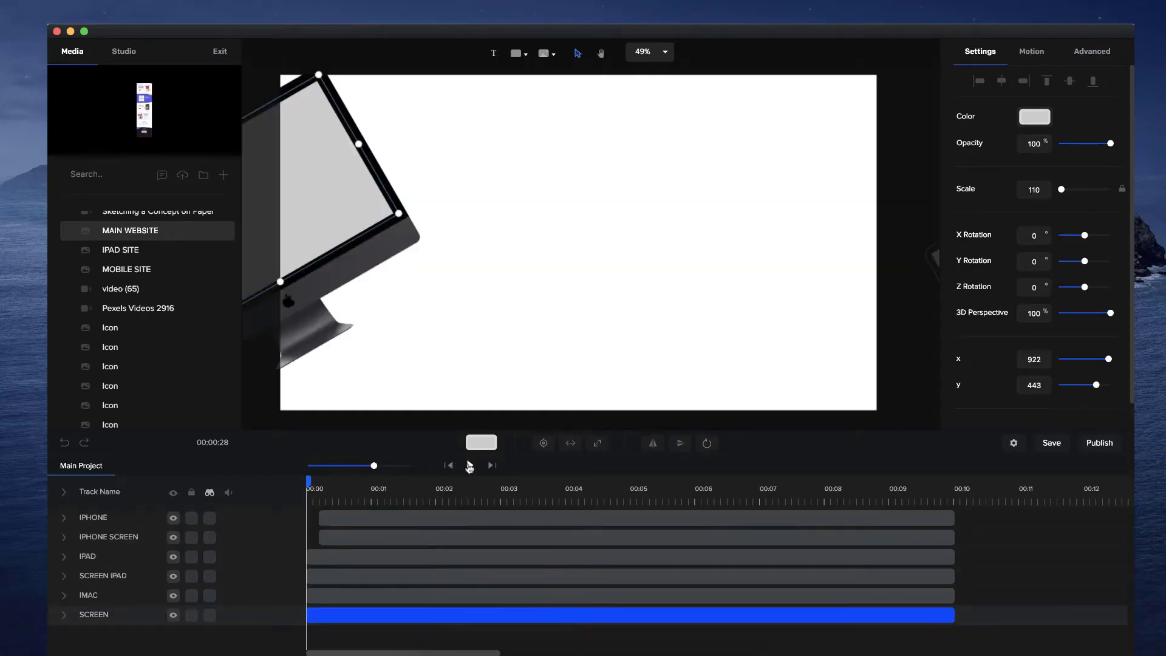
click(474, 466)
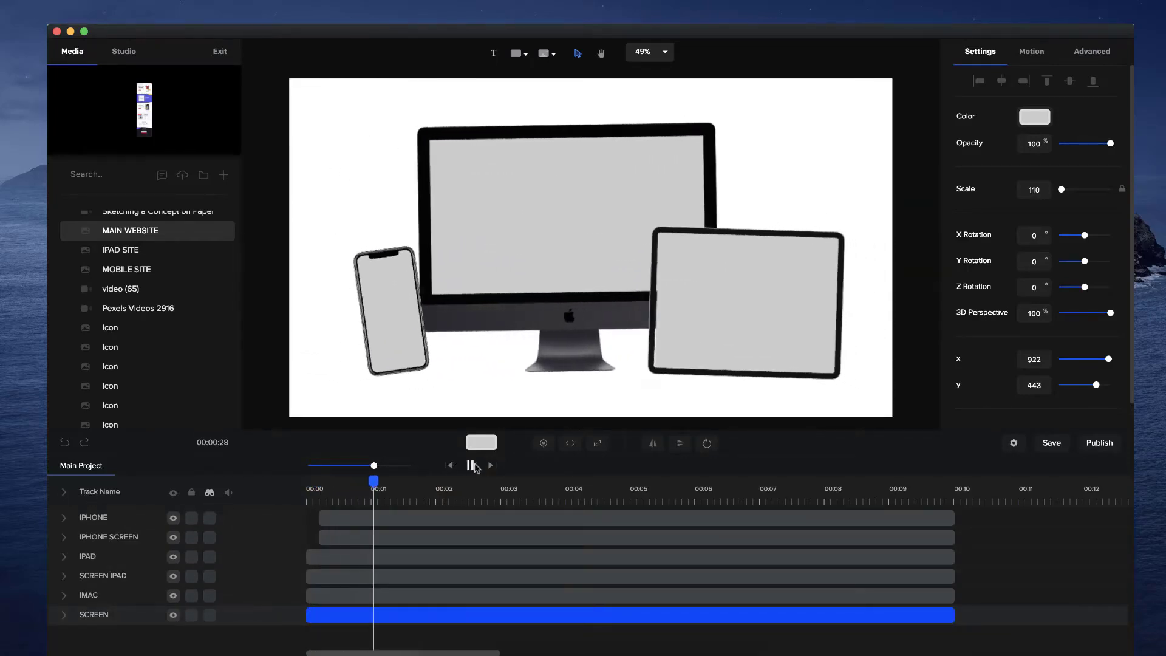
click(471, 466)
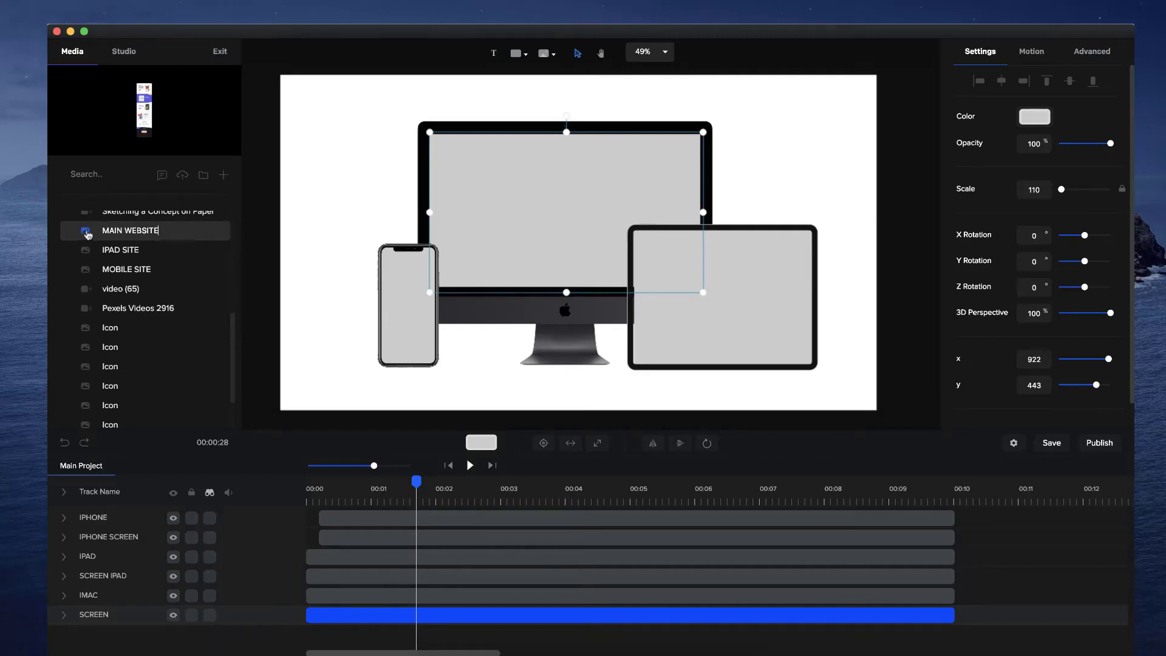
Add the MAIN WEBSITE image to the scene and enlarge it to a scale of about 55
drag(86, 233, 588, 229)
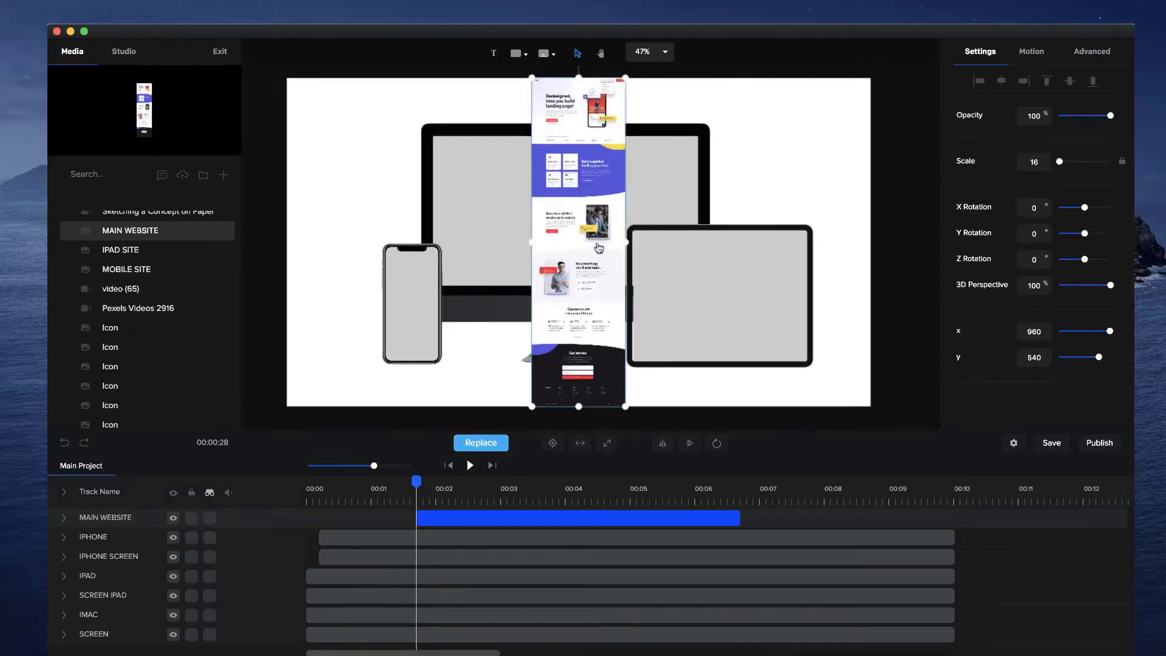
scroll(599, 247, down, 5)
drag(605, 282, 656, 340)
scroll(588, 301, up, 5)
scroll(588, 301, up, 2)
scroll(602, 253, down, 1)
Reduce the MAIN WEBSITE image to a scale of about 49 and move its top section over the iMac display
key(h)
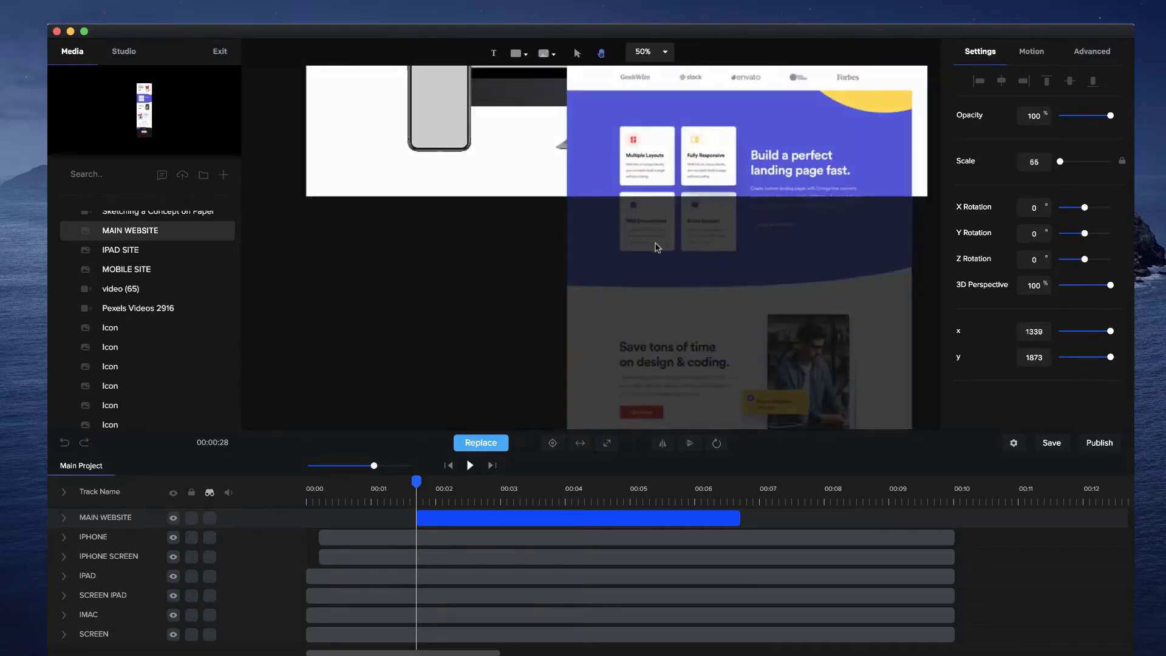
drag(657, 246, 547, 396)
drag(591, 260, 549, 355)
key(v)
drag(600, 186, 492, 244)
drag(645, 162, 569, 285)
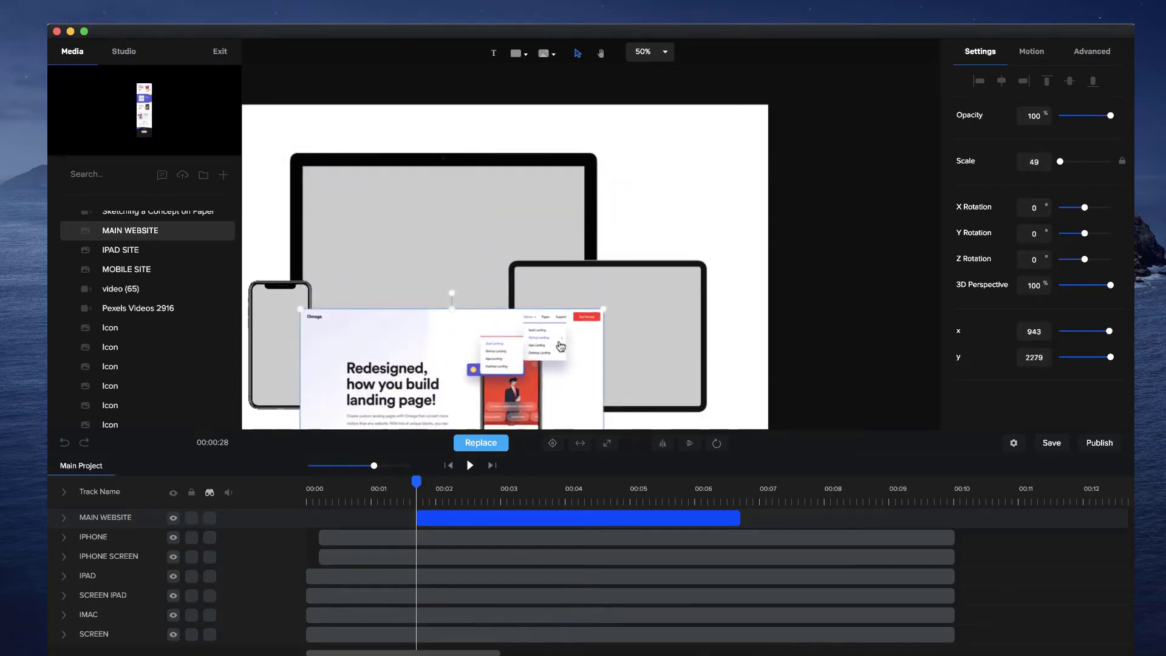
drag(560, 347, 552, 195)
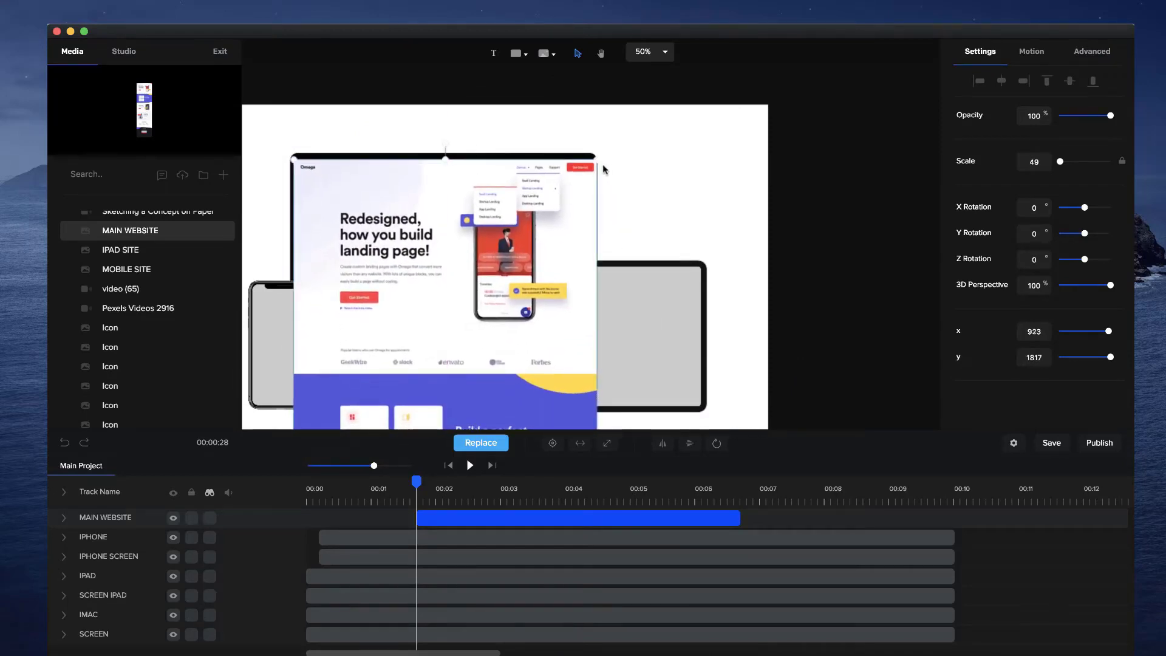
Fit the MAIN WEBSITE image to the iMac display's width and top edge at scale 46, x 920, y 1746
drag(596, 161, 576, 186)
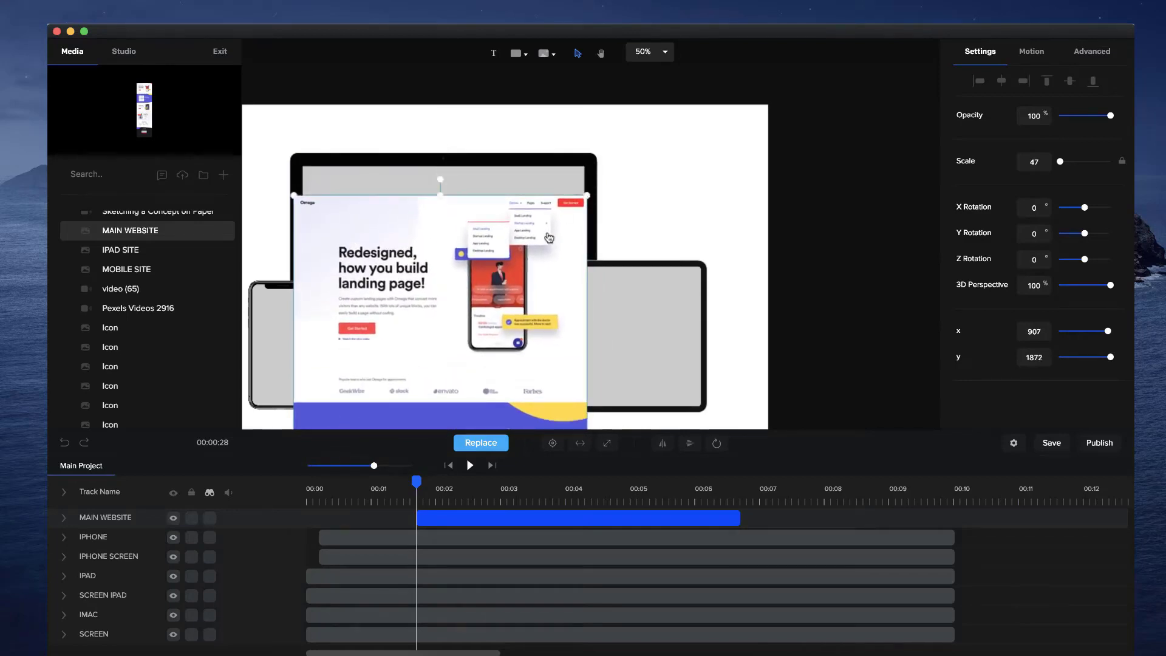
drag(549, 235, 552, 206)
drag(590, 166, 577, 186)
drag(545, 230, 549, 212)
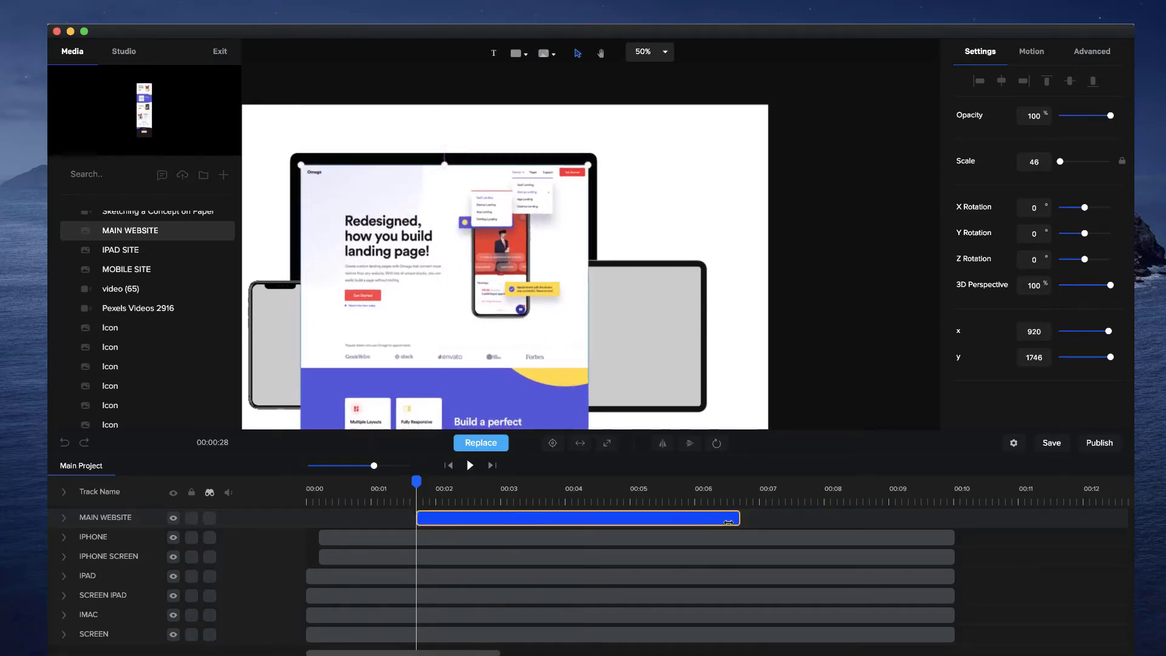
Stretch the MAIN WEBSITE clip over the full 10 seconds and move its track between IMAC and SCREEN
drag(739, 518, 968, 517)
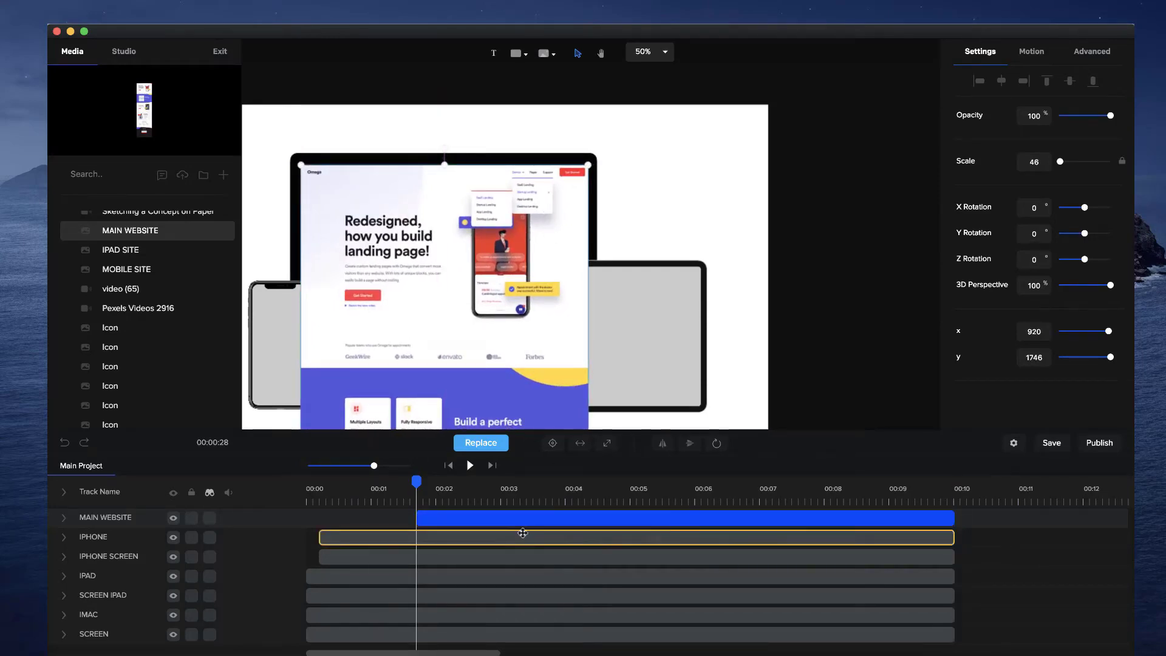
drag(420, 512, 333, 511)
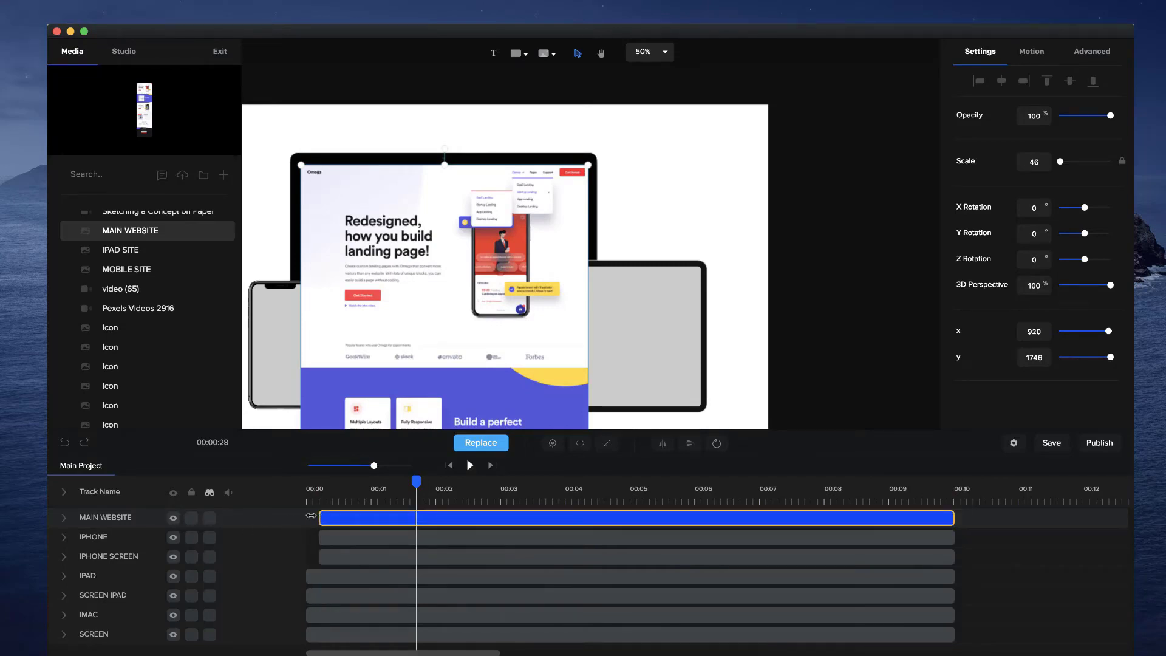
drag(100, 518, 135, 616)
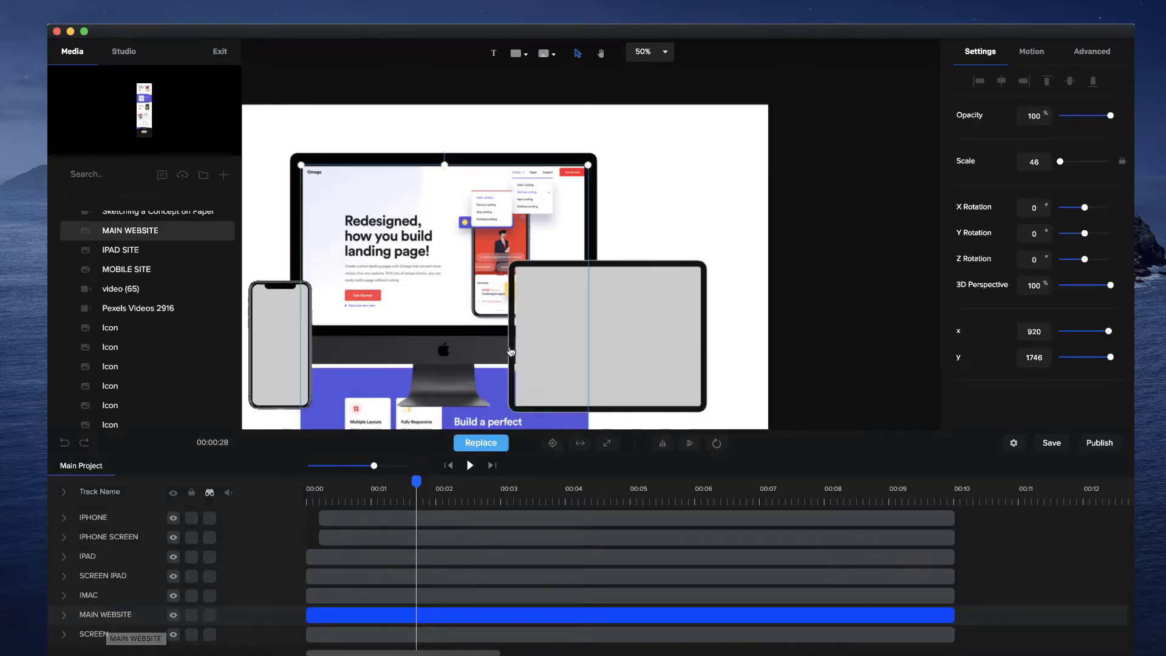
Mask the MAIN WEBSITE clip with the SCREEN shape
key(space)
drag(515, 349, 626, 288)
click(488, 343)
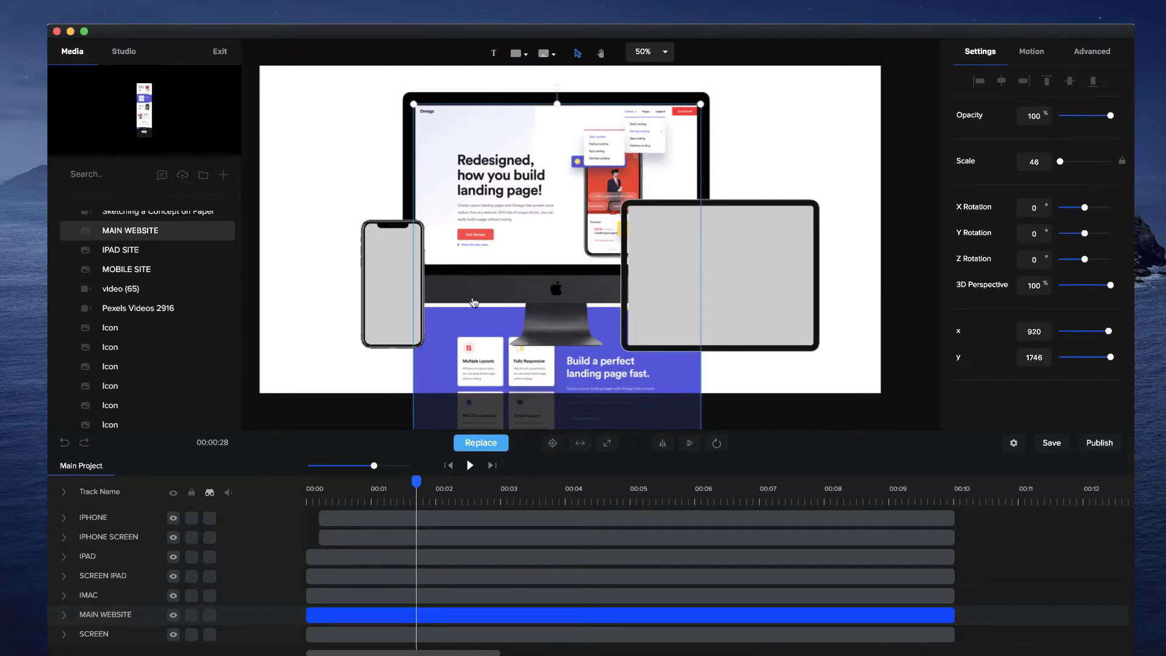
right_click(361, 616)
mouse_move(401, 605)
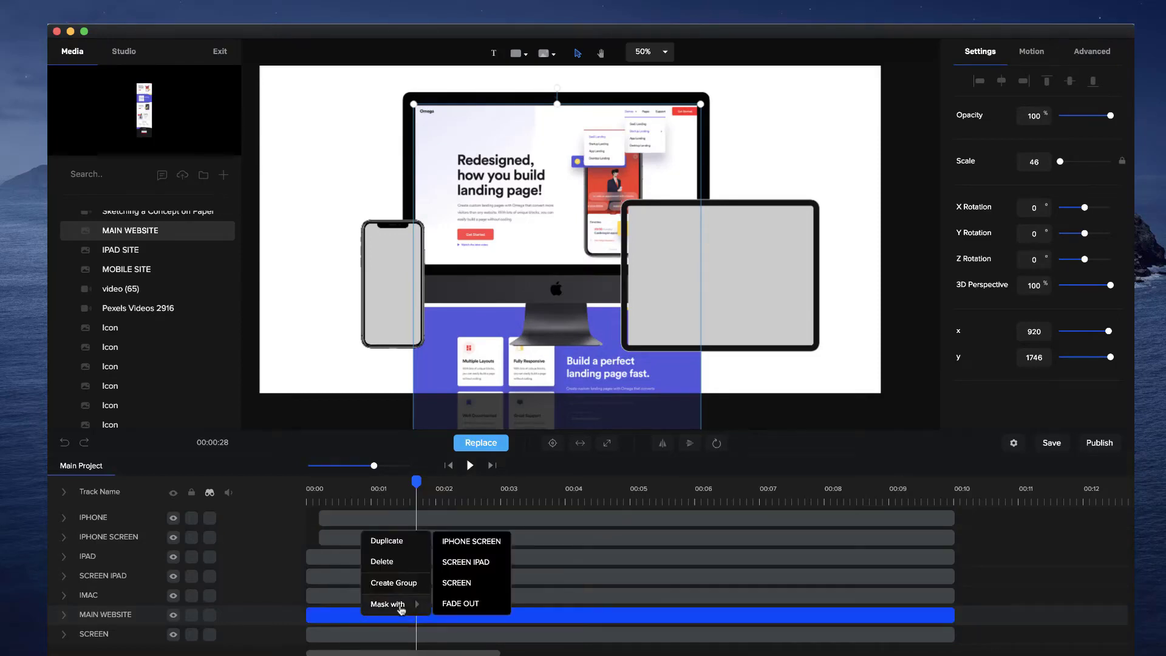
click(457, 583)
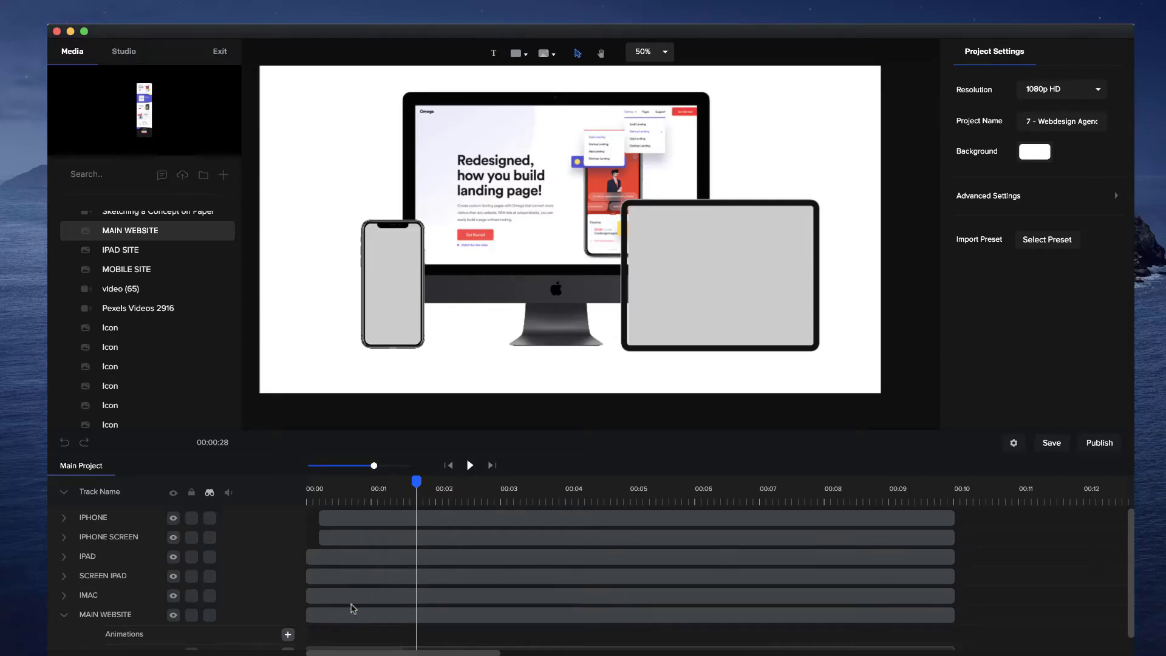
Copy the shape mask's Slide Left Rotation animation onto the MAIN WEBSITE track's own animations
scroll(337, 601, down, 1)
click(321, 600)
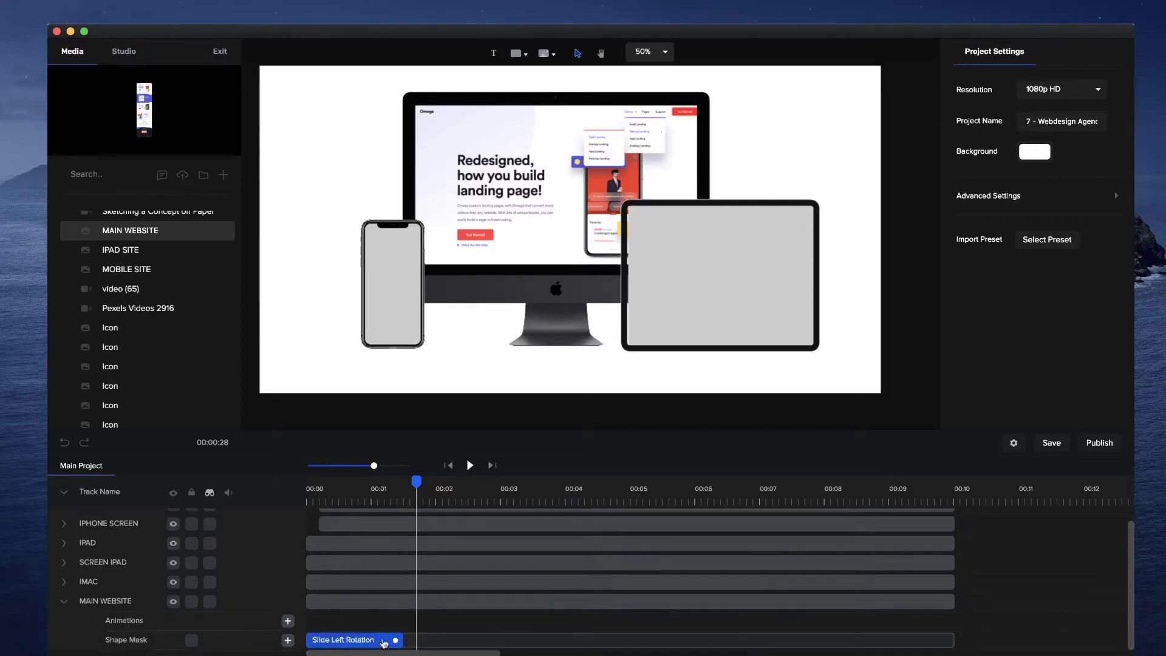
click(353, 641)
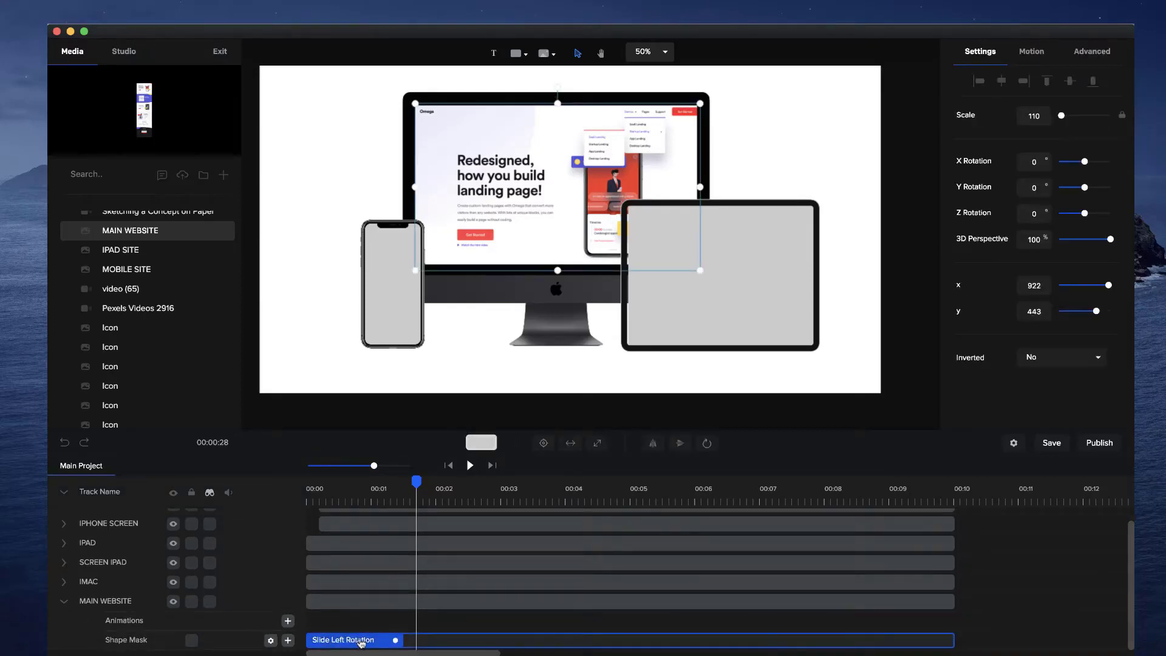
click(348, 603)
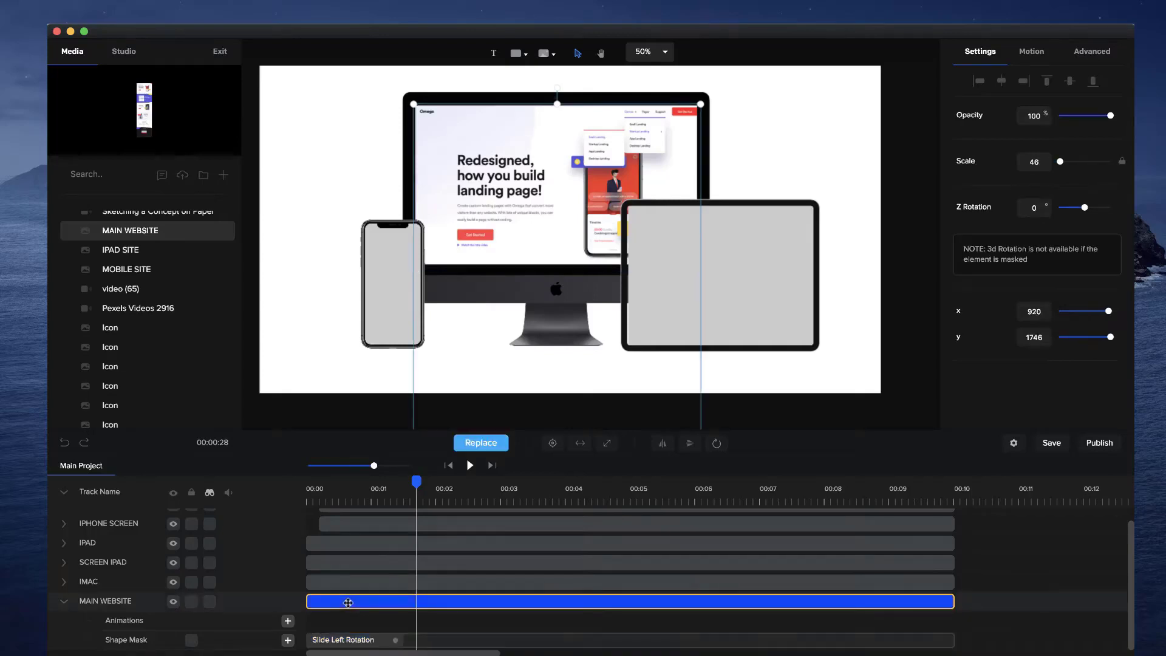
click(344, 618)
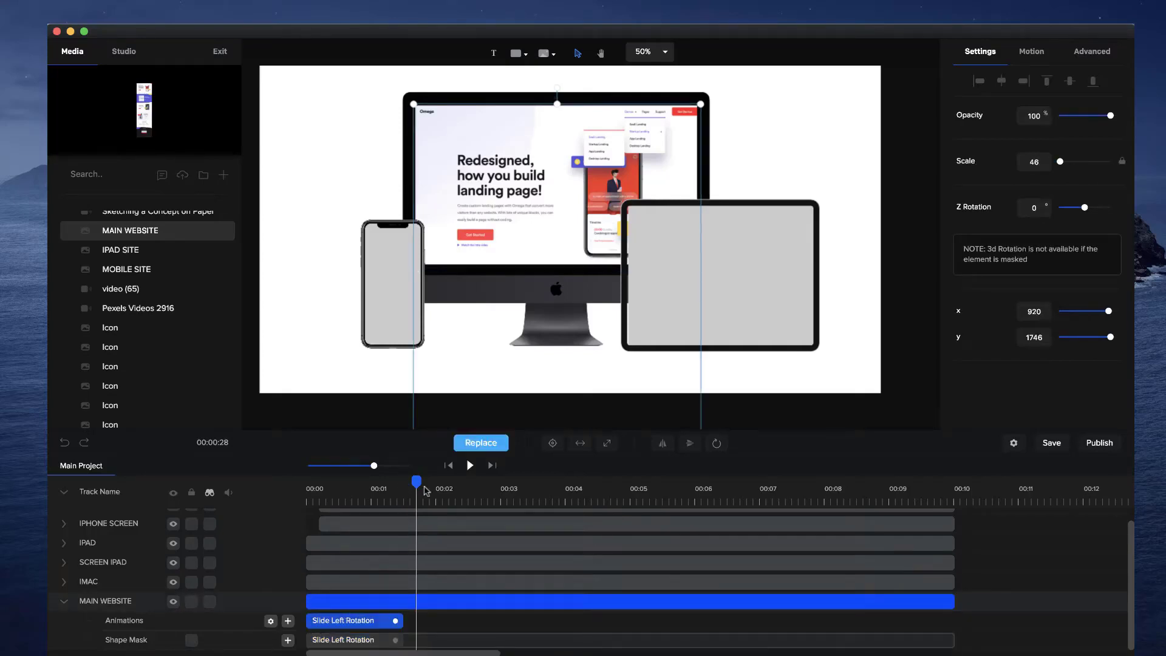
Adjust the Starting X and Starting Y of MAIN WEBSITE's Slide Left Rotation to align the page with the tilted iMac display
drag(400, 491, 268, 503)
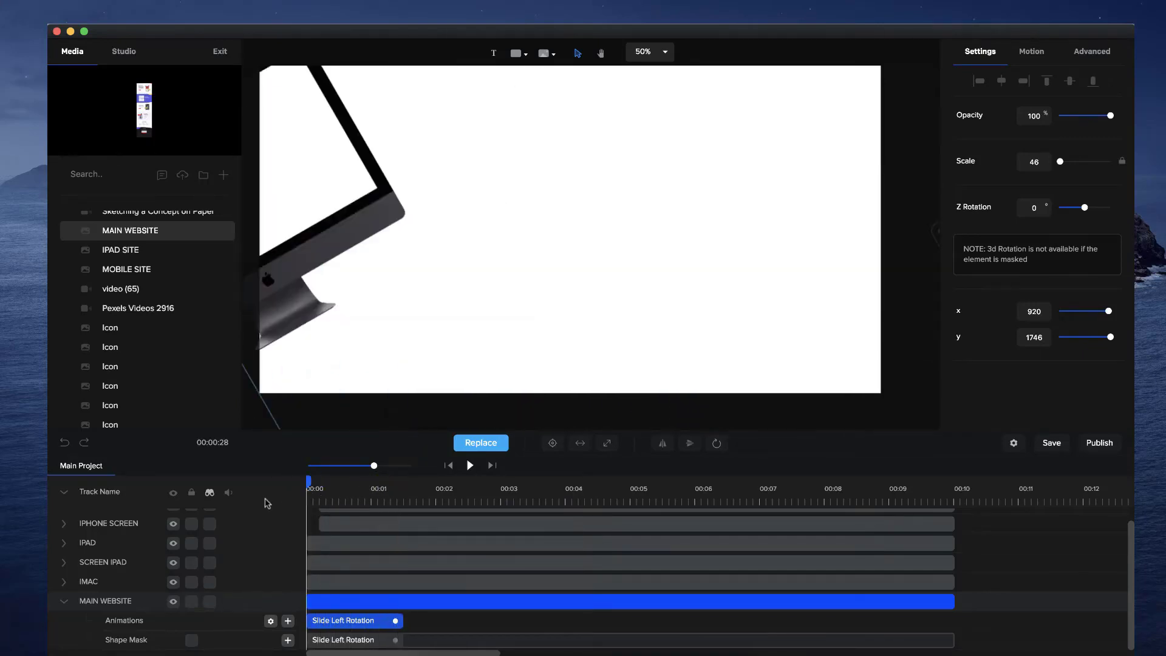
click(270, 621)
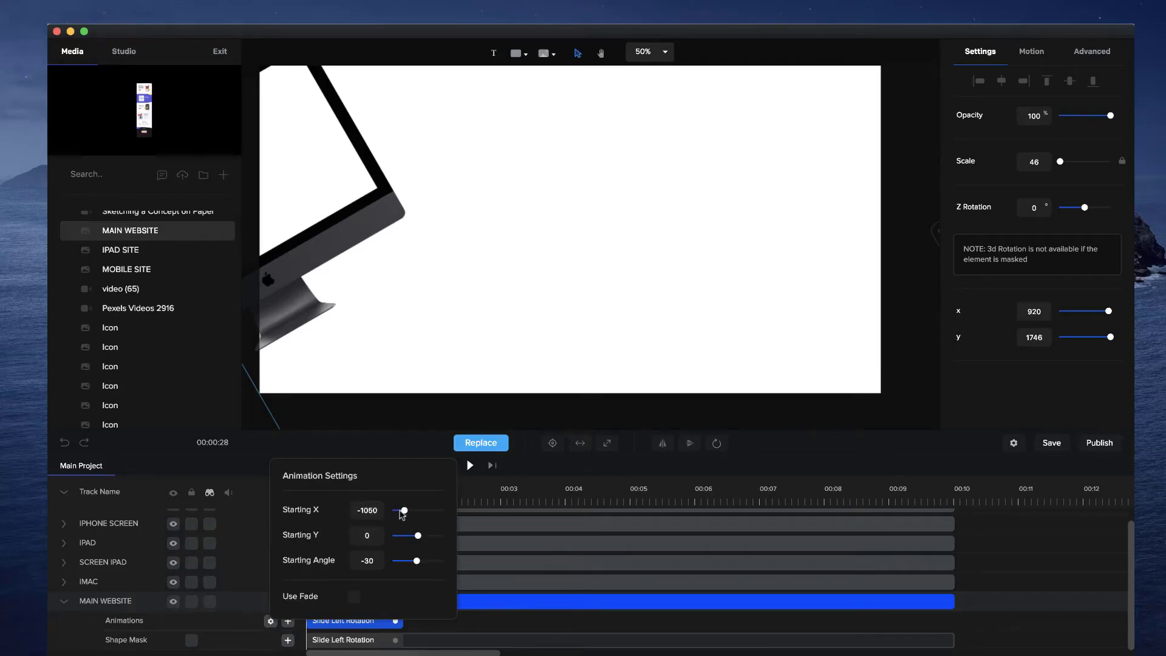
drag(405, 510, 414, 510)
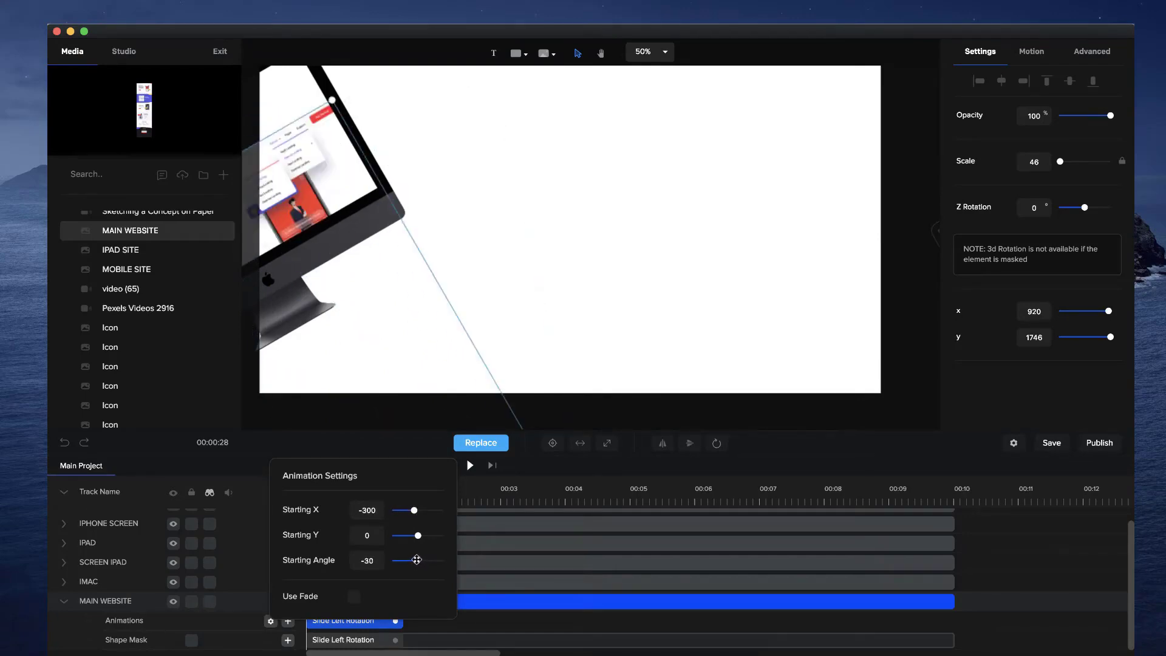
drag(418, 536, 412, 511)
click(526, 332)
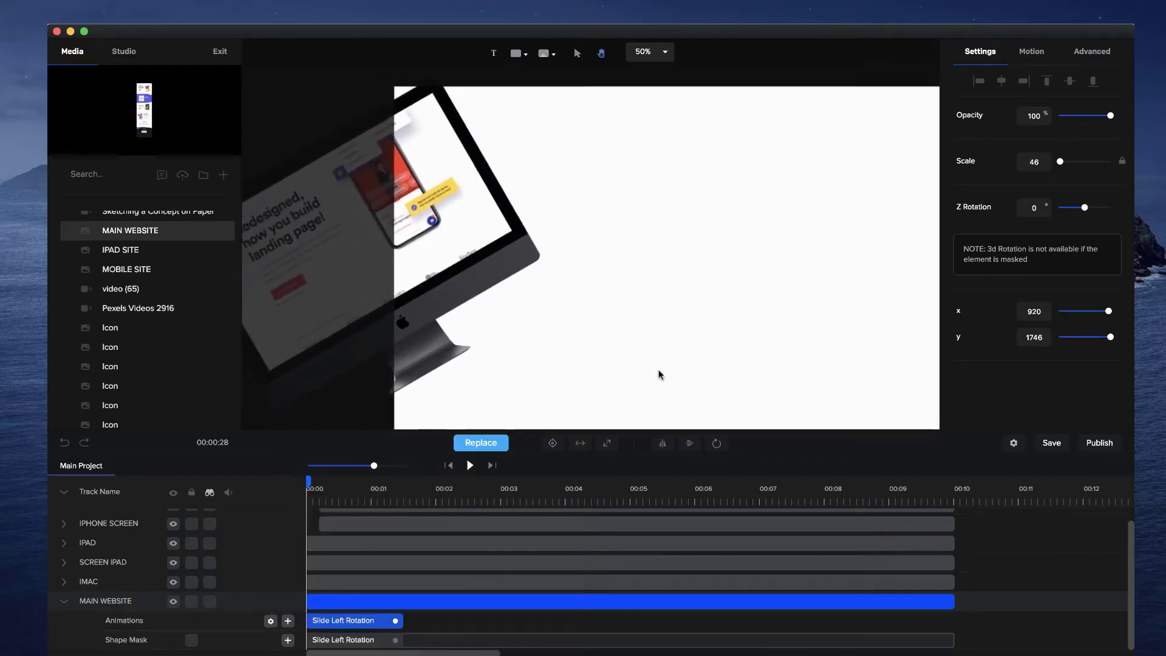
Play the scene to check how the masked website moves with the iMac, stopping at about 2 seconds
key(space)
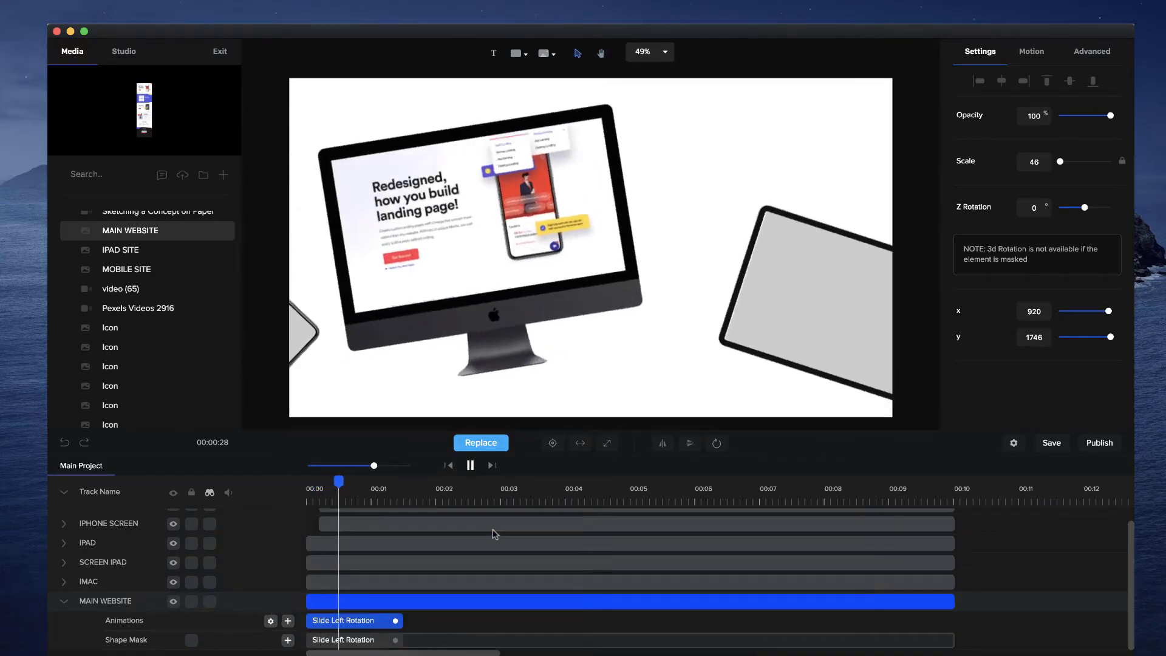
key(space)
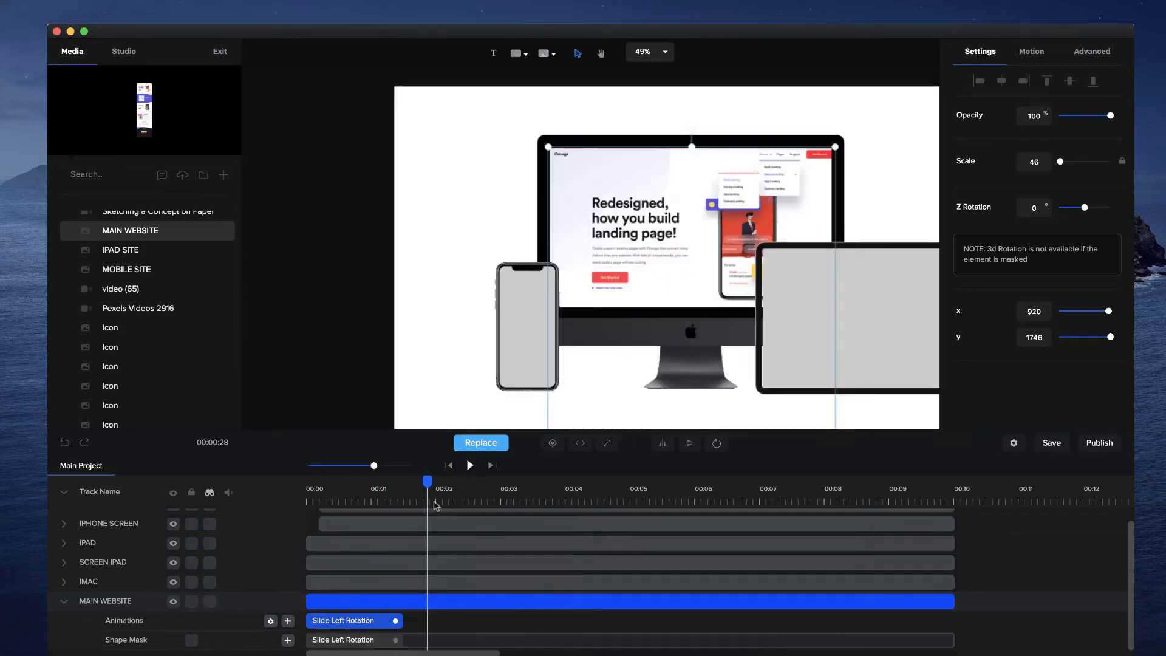
mouse_move(429, 484)
mouse_down()
mouse_move(278, 494)
mouse_move(441, 495)
mouse_up()
Lock the MAIN WEBSITE track's shape mask and collapse the track
key(h)
drag(653, 256, 535, 254)
key(v)
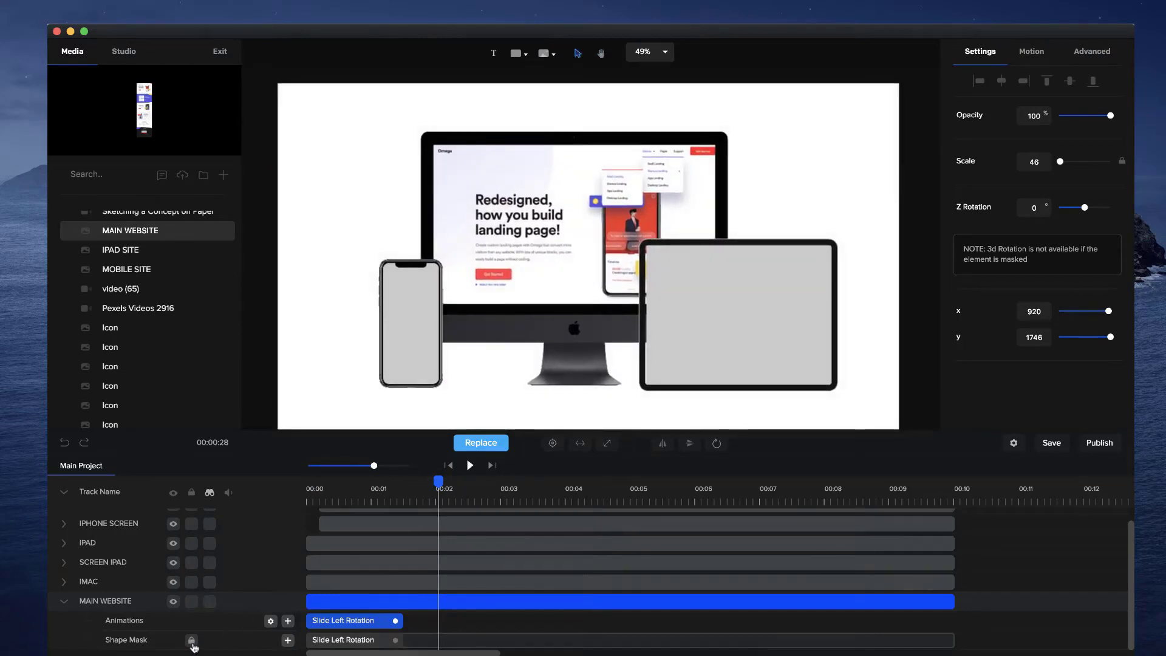
click(191, 644)
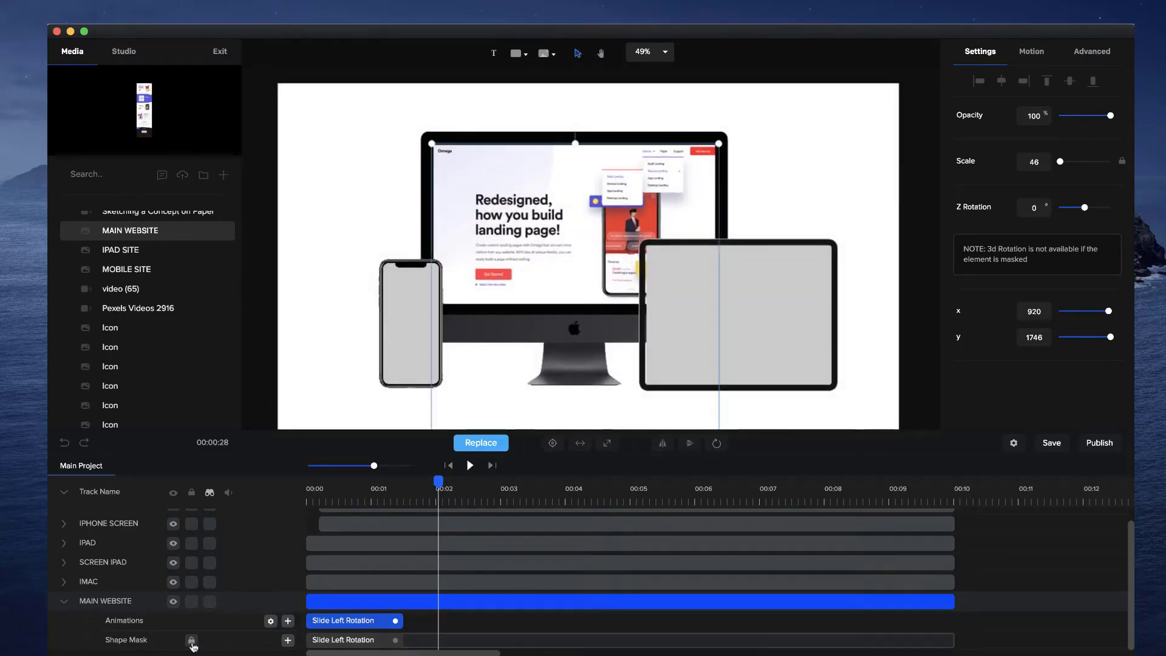
click(66, 603)
click(255, 616)
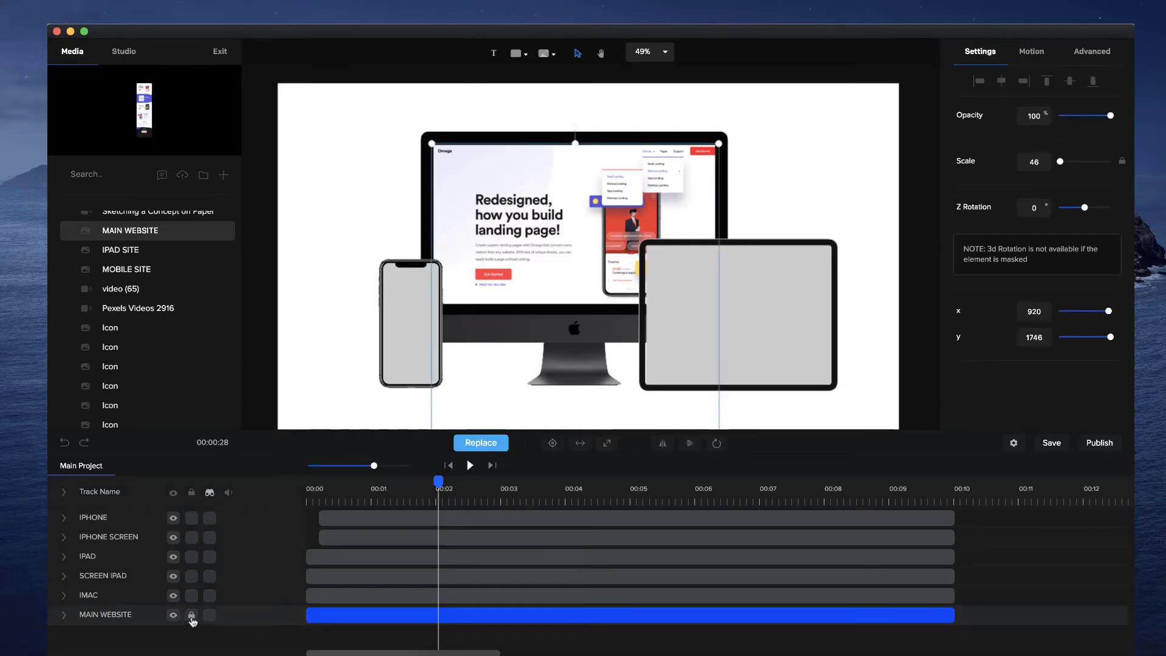
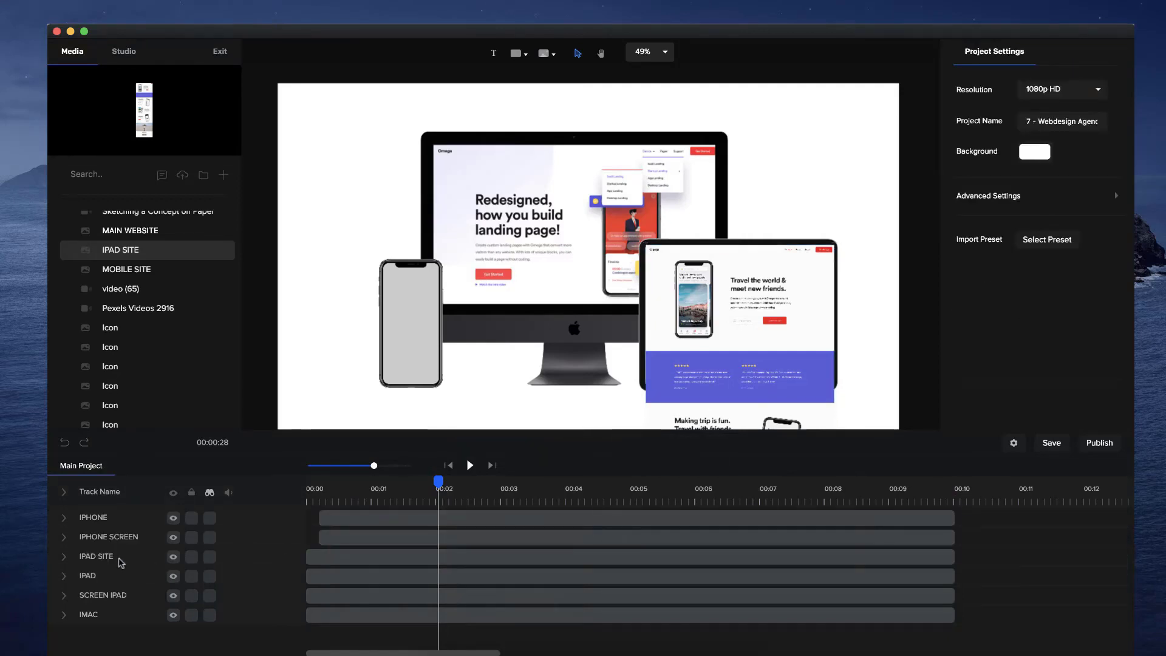
Place IPAD SITE below IPAD, mask it with SCREEN IPAD, and copy the mask's Slide Right Rotation onto the track's own animations
click(377, 579)
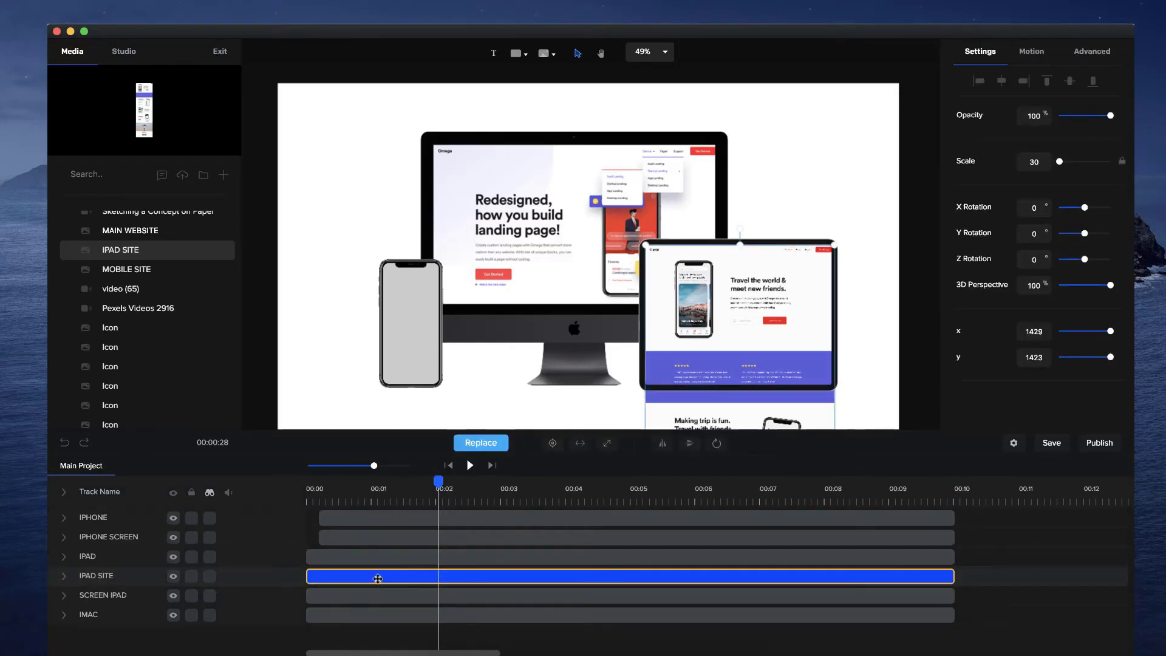
right_click(378, 579)
mouse_move(402, 566)
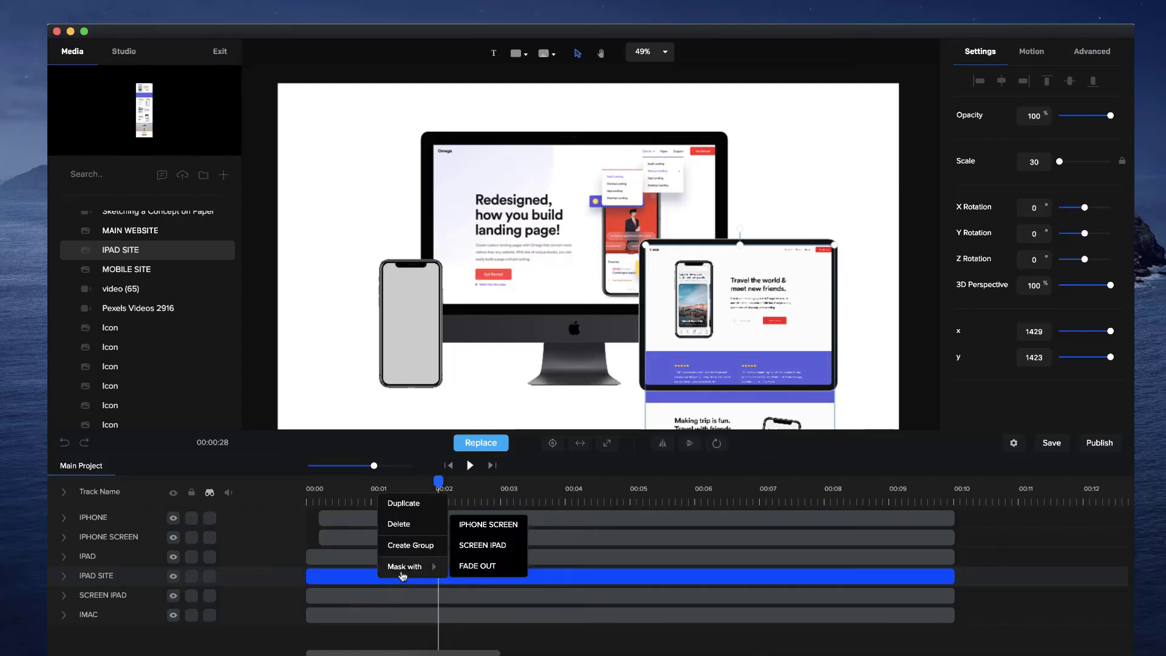
click(486, 549)
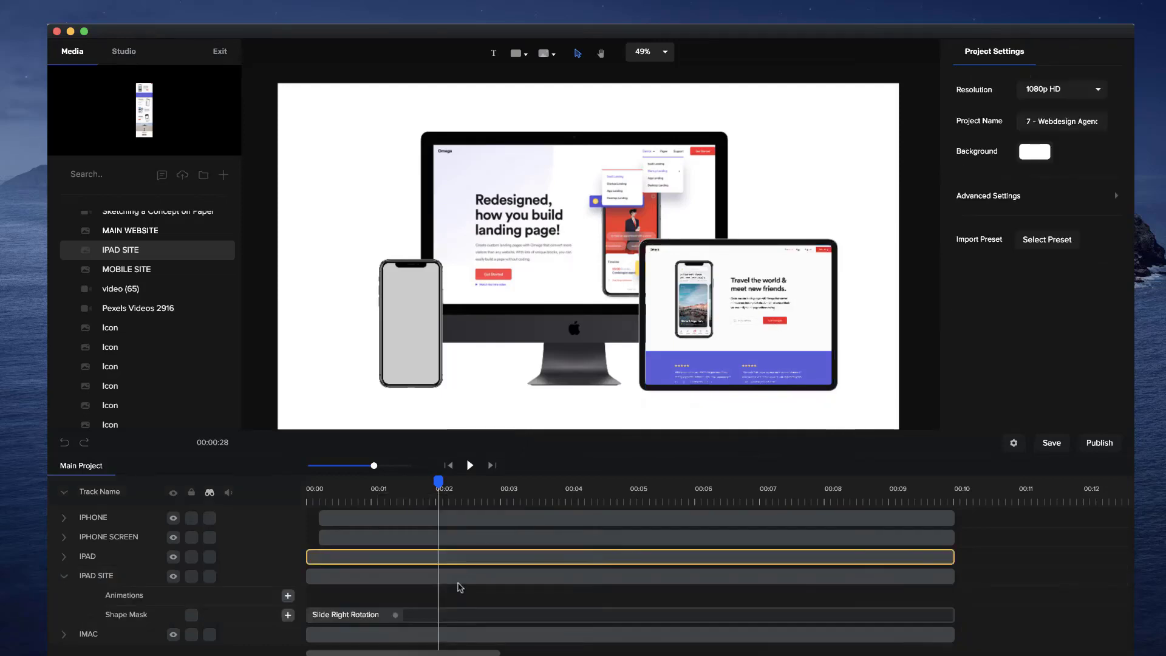
click(370, 615)
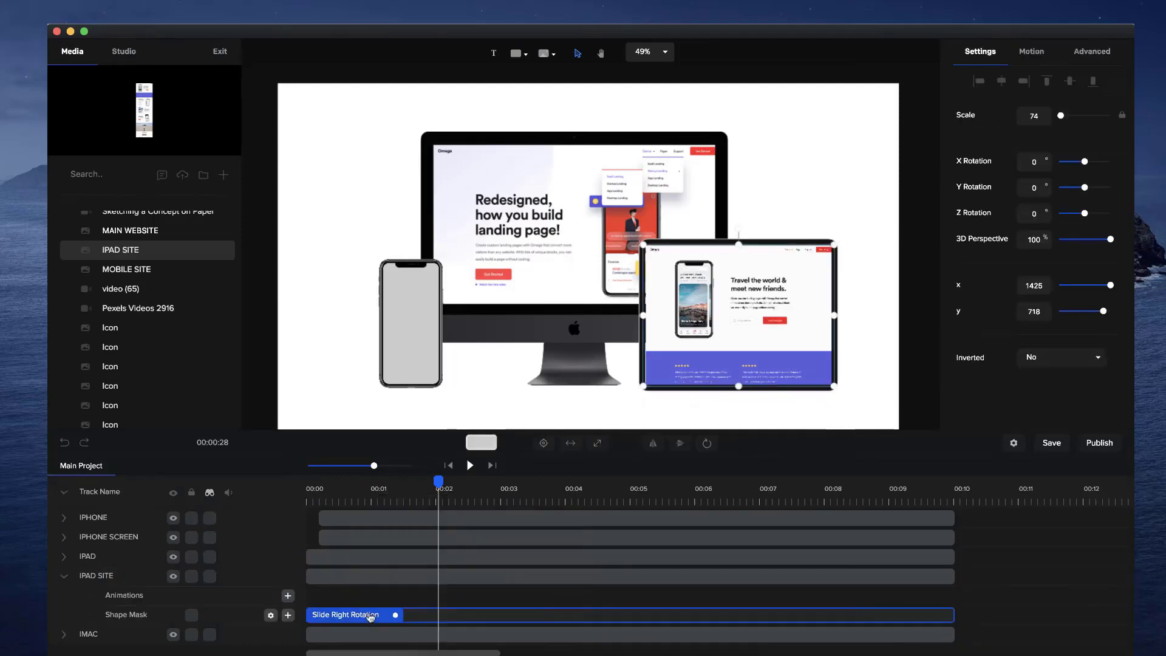
click(365, 579)
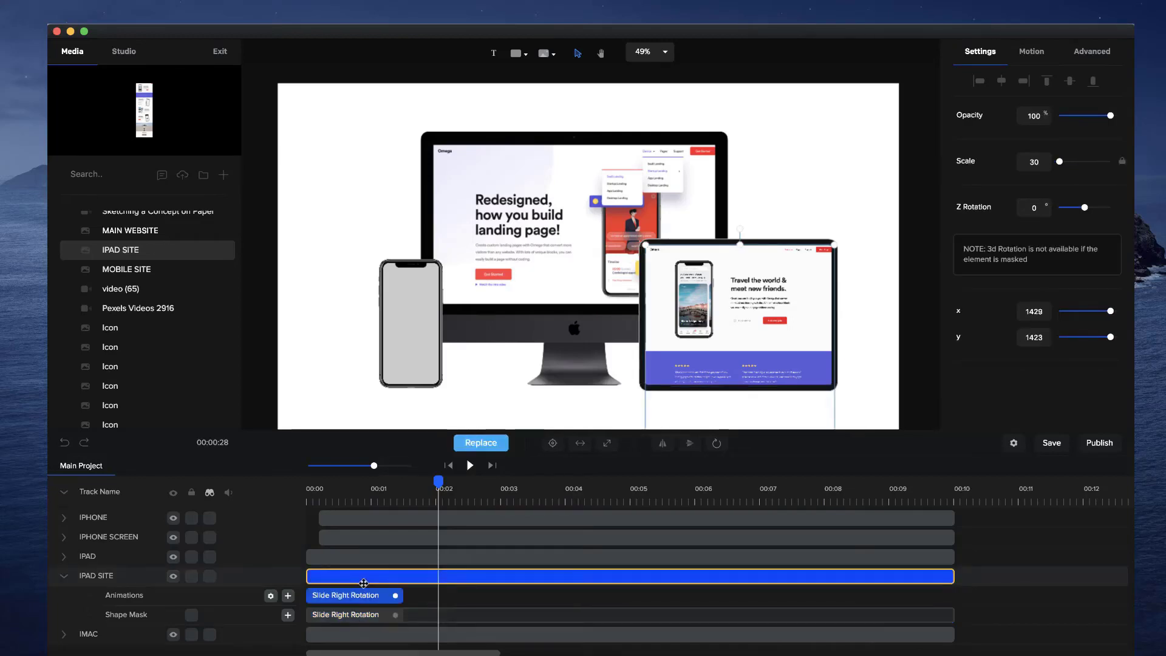
Enlarge IPAD SITE to scale 31 and position it at about x 1428, y 1423 to fill the iPad display
key(space)
drag(629, 358, 556, 312)
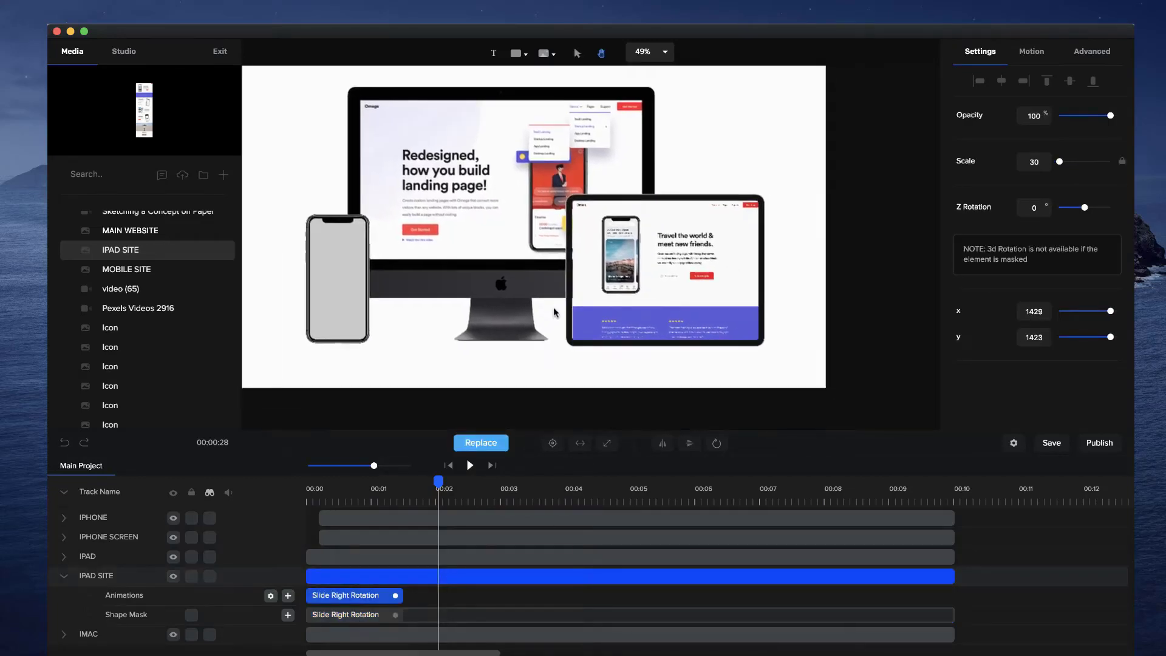
click(616, 320)
click(608, 358)
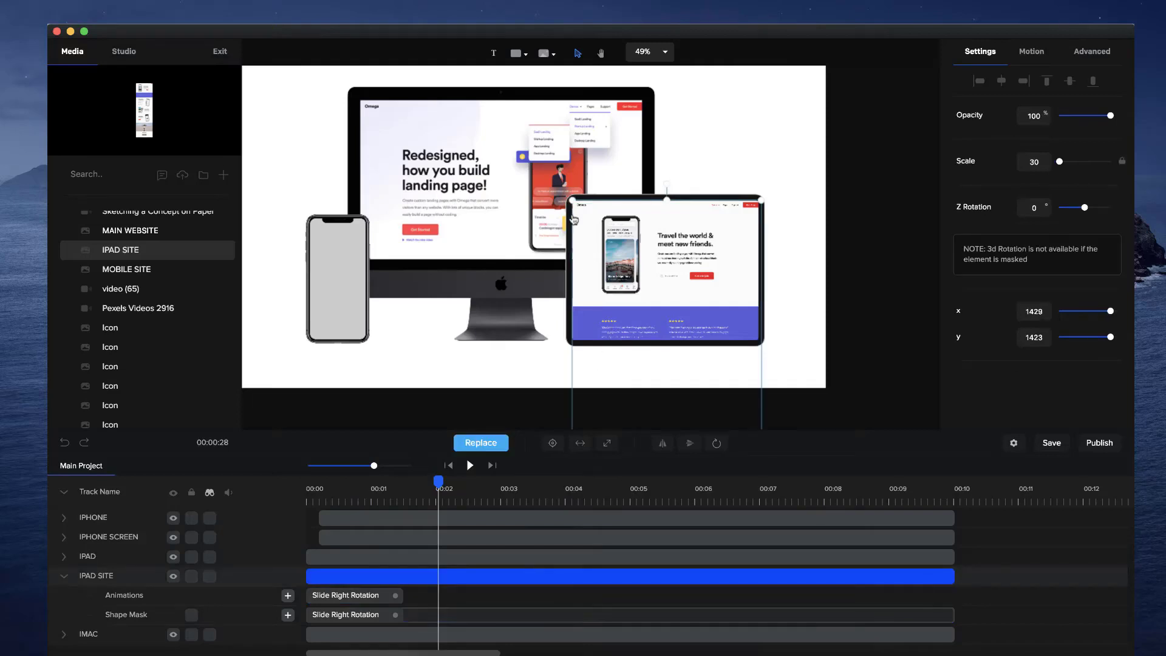
drag(571, 201, 570, 199)
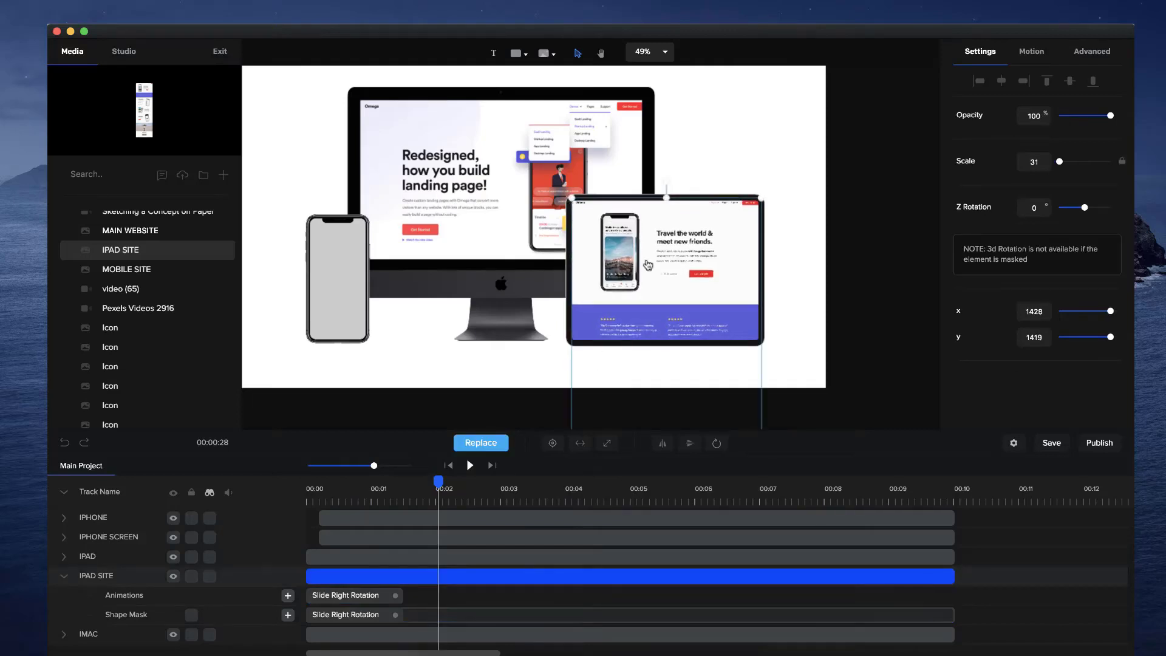
drag(648, 373, 648, 374)
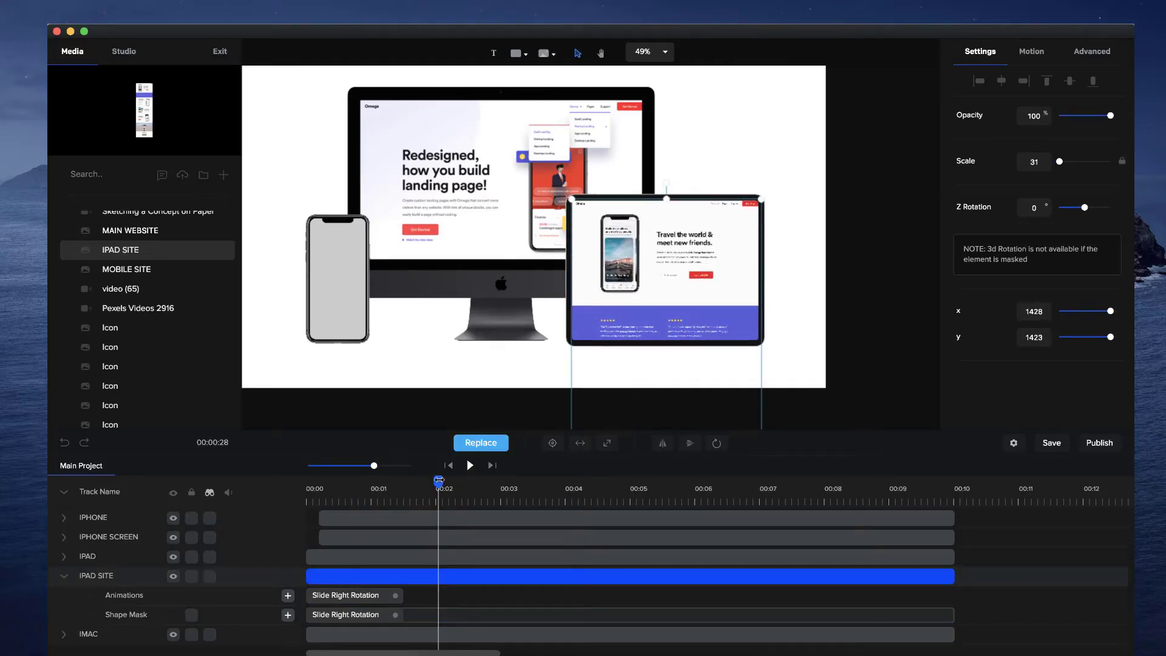
At the start of the timeline, set IPAD SITE's Slide Right Rotation to Starting X 400 and Starting Y -350
drag(438, 482, 307, 491)
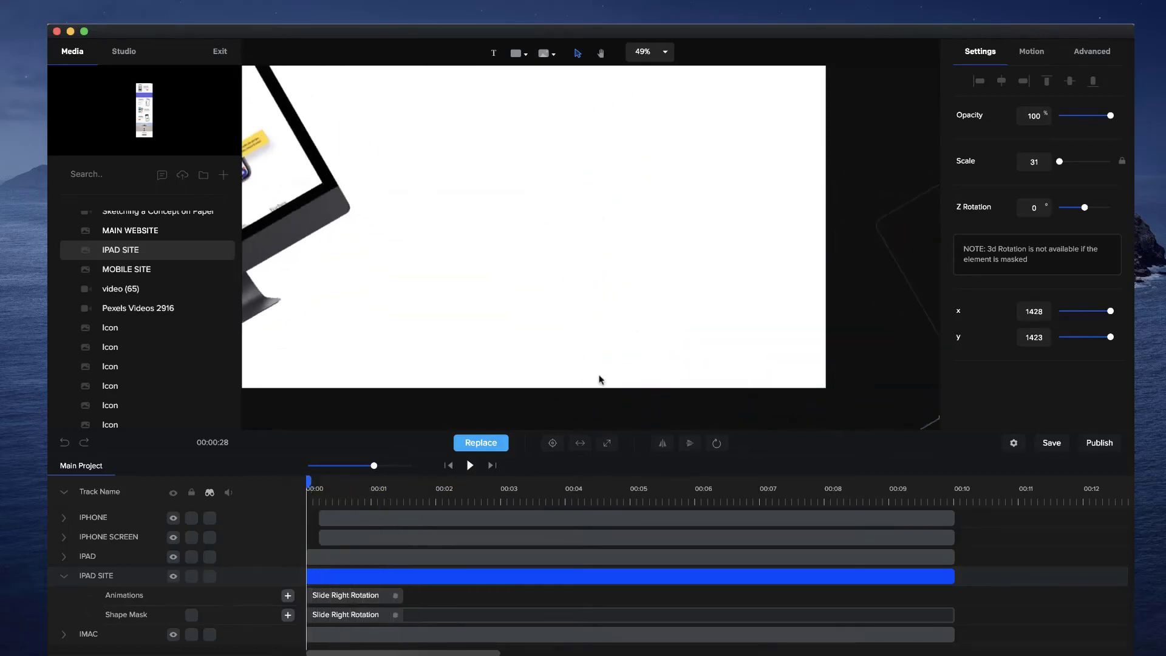
click(348, 597)
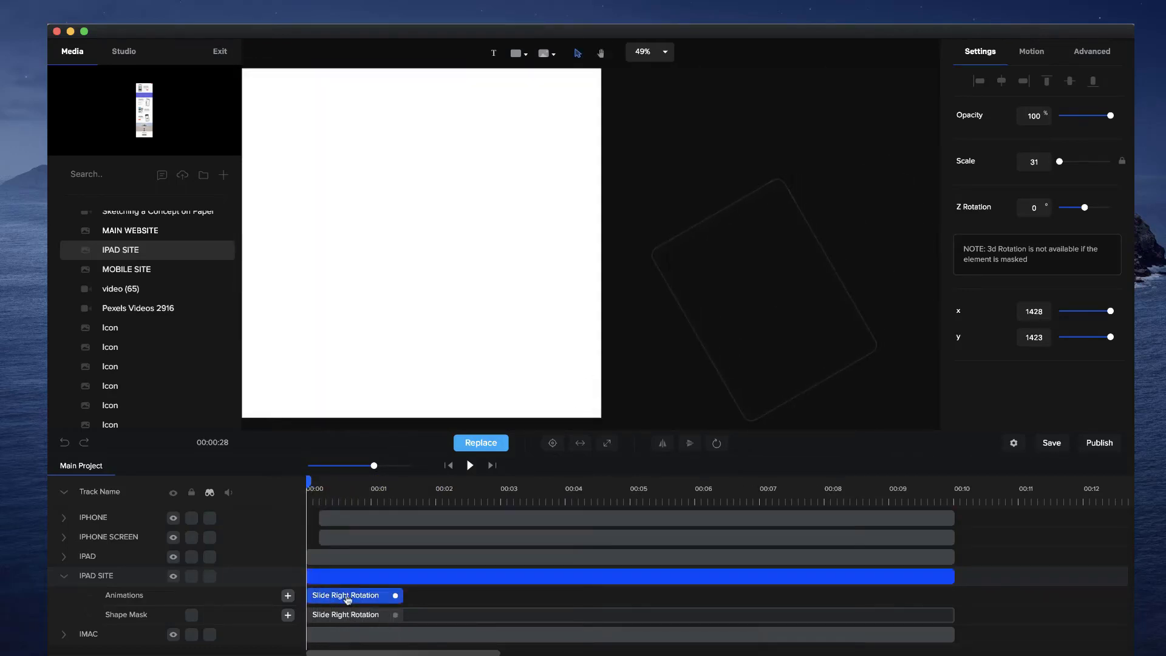
click(271, 596)
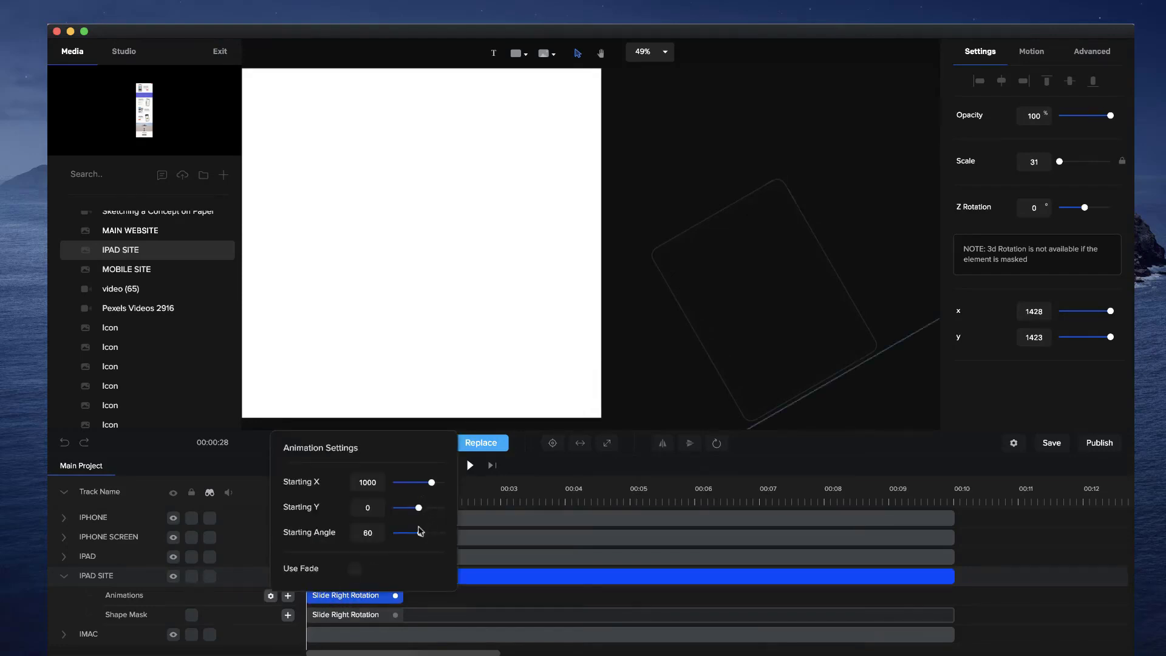
mouse_move(419, 509)
mouse_down()
mouse_move(424, 482)
mouse_move(414, 506)
mouse_up()
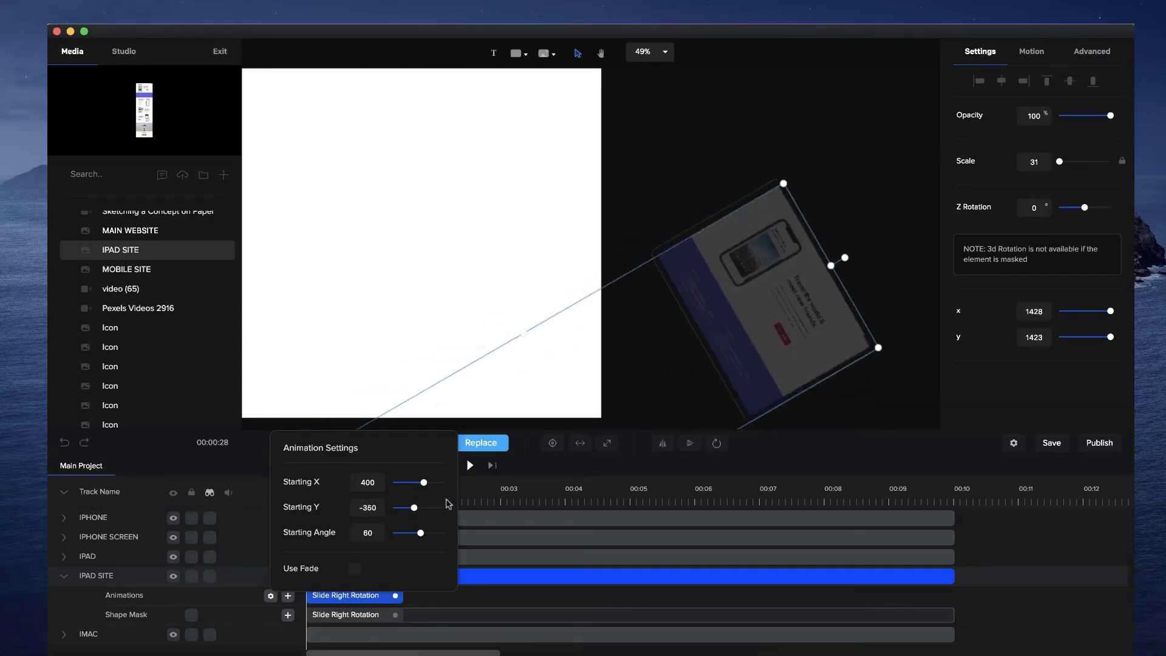
click(1020, 577)
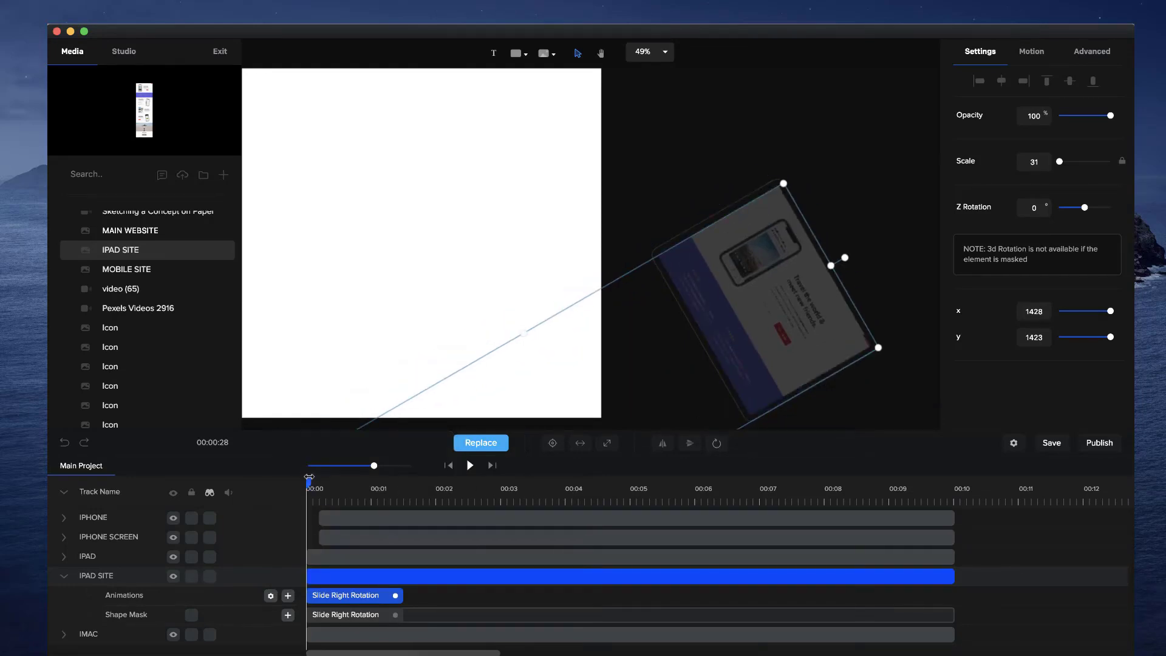
Scrub to about 2 seconds to check how the masked page moves with the iPad
drag(333, 485, 440, 485)
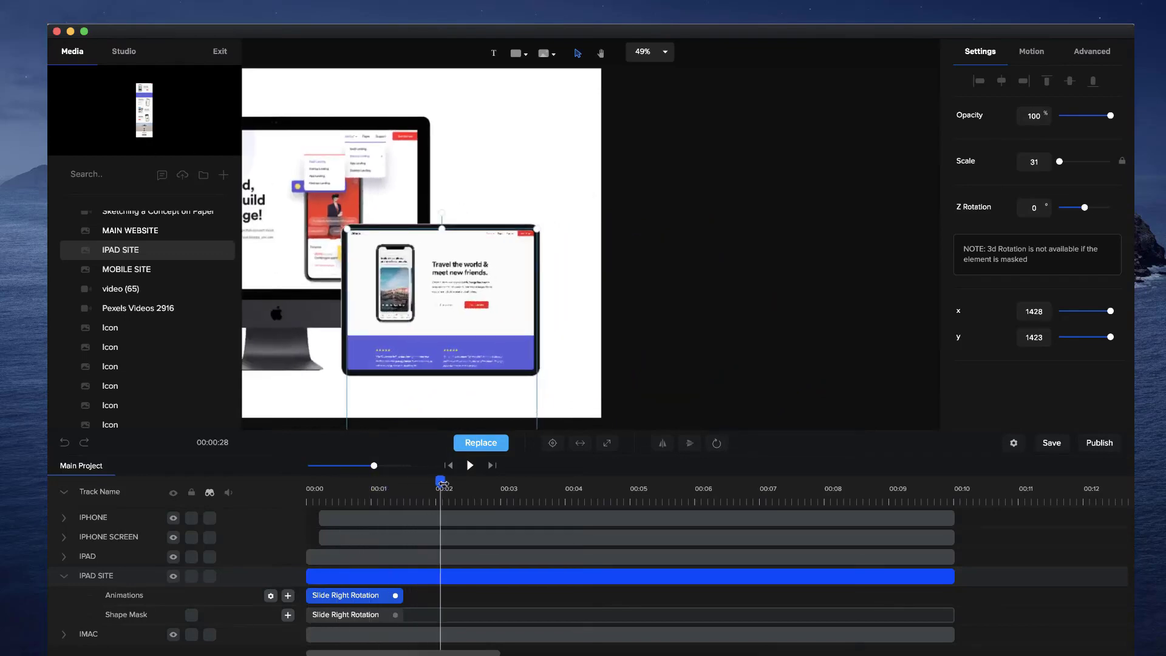
drag(678, 274, 853, 228)
drag(734, 271, 814, 277)
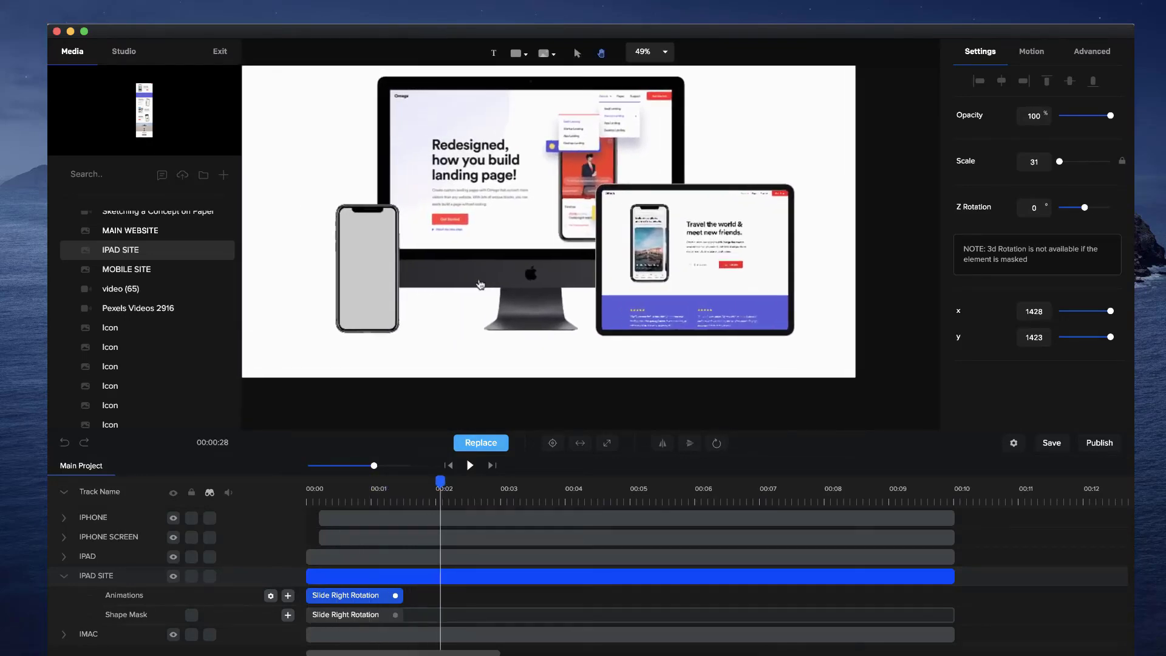
Add MOBILE SITE over the iPhone screen at scale 9, x 413, y 1032, and extend its clip to match the IPHONE clip
click(388, 273)
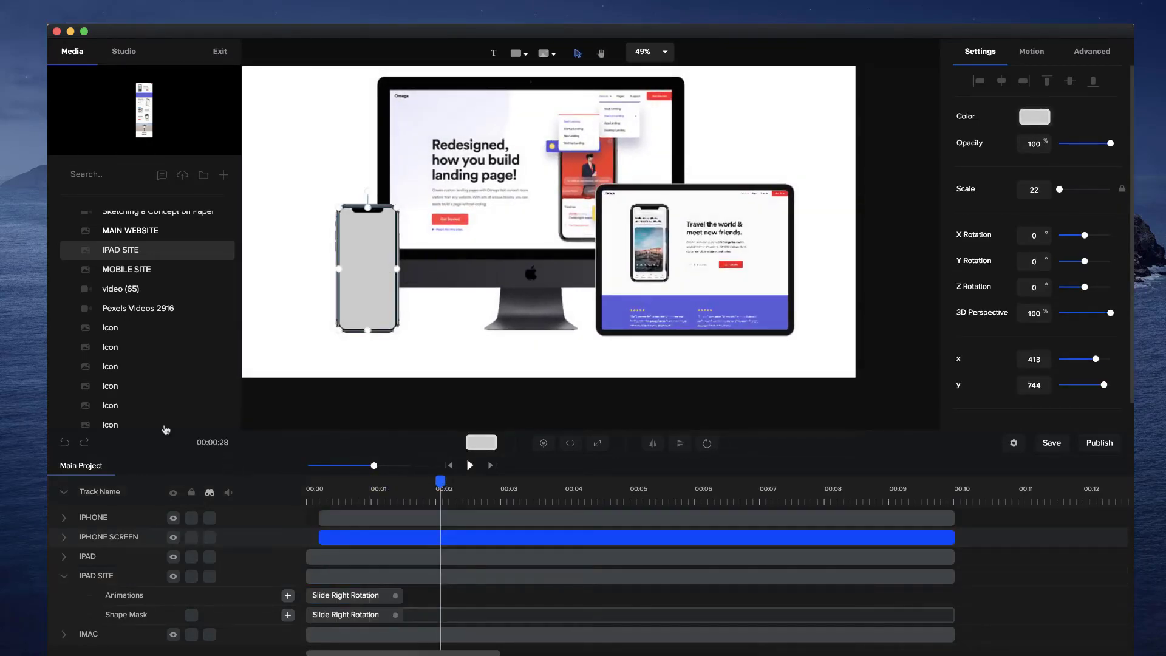
double_click(134, 270)
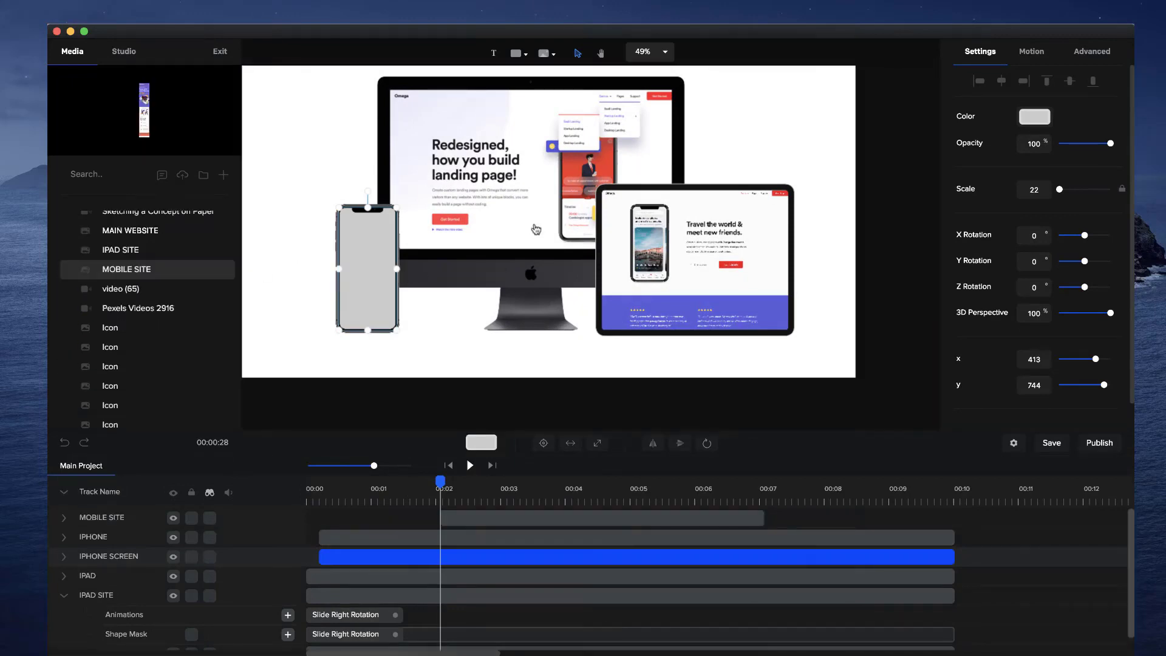
drag(553, 107, 381, 285)
drag(404, 207, 397, 246)
drag(384, 317, 382, 277)
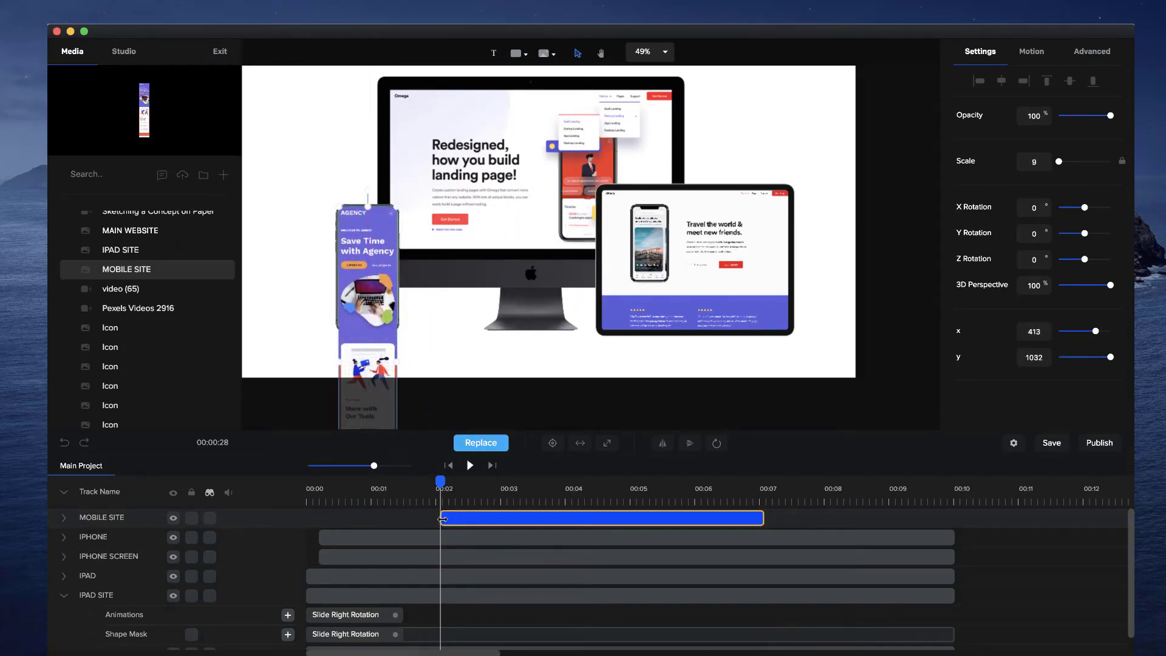
drag(441, 518, 318, 517)
drag(764, 518, 784, 516)
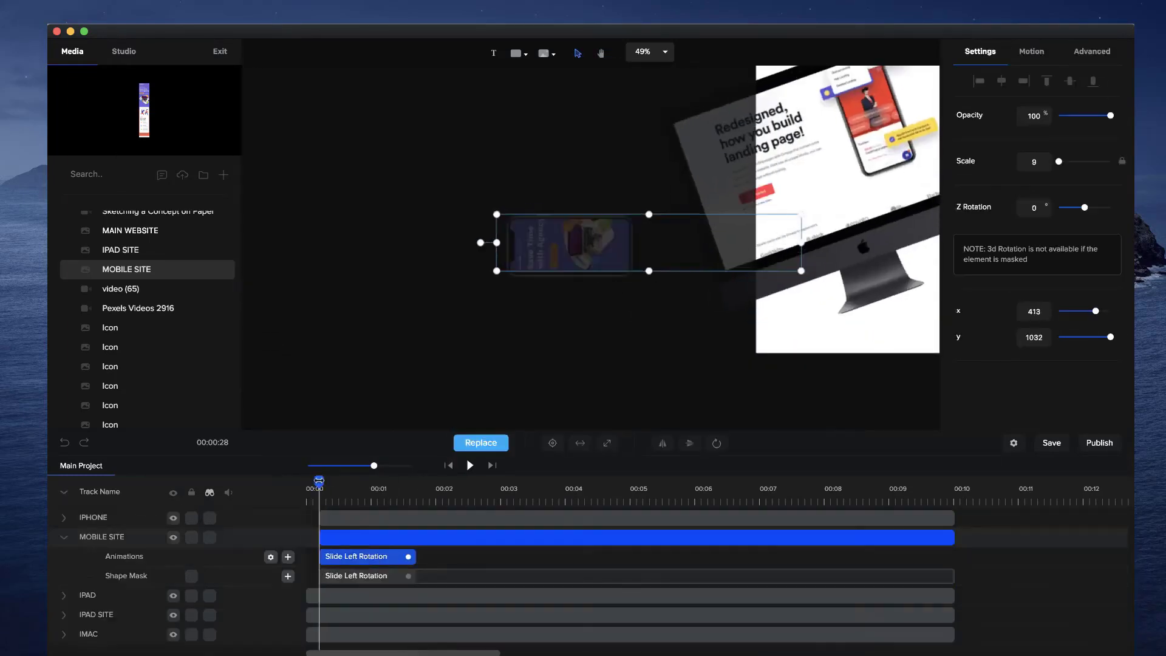
Set the Slide Left Rotation in MOBILE SITE's own animations to Starting X -705 and Starting Y -290
click(271, 557)
drag(411, 470, 407, 444)
click(368, 444)
key(BackSpace)
text(5)
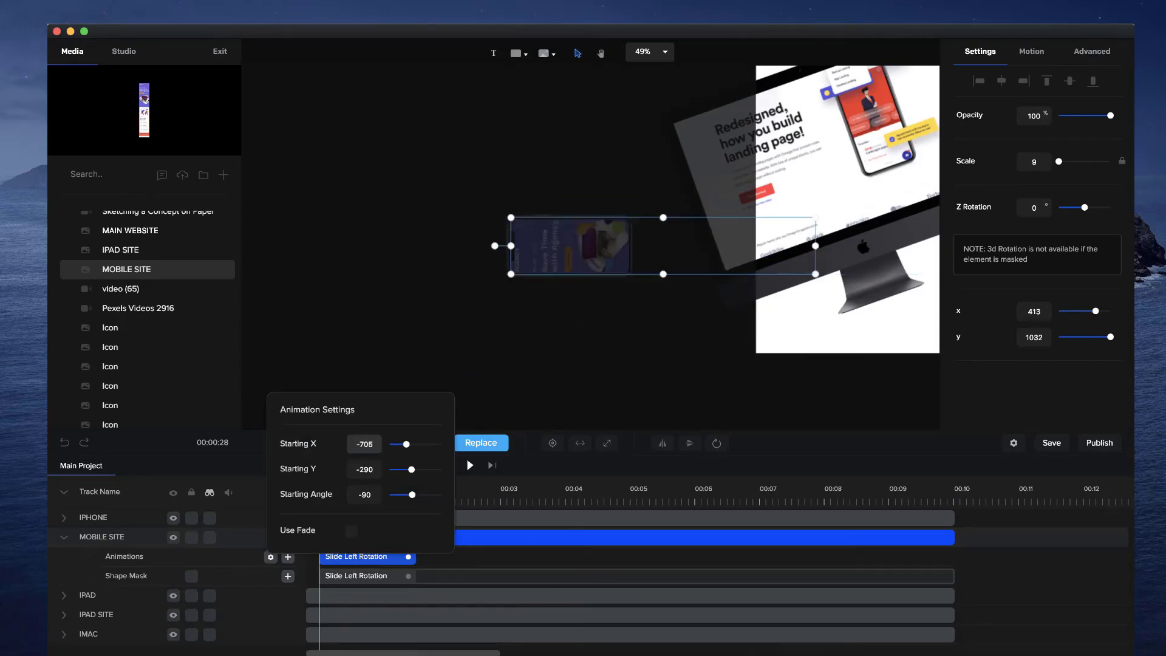
click(693, 358)
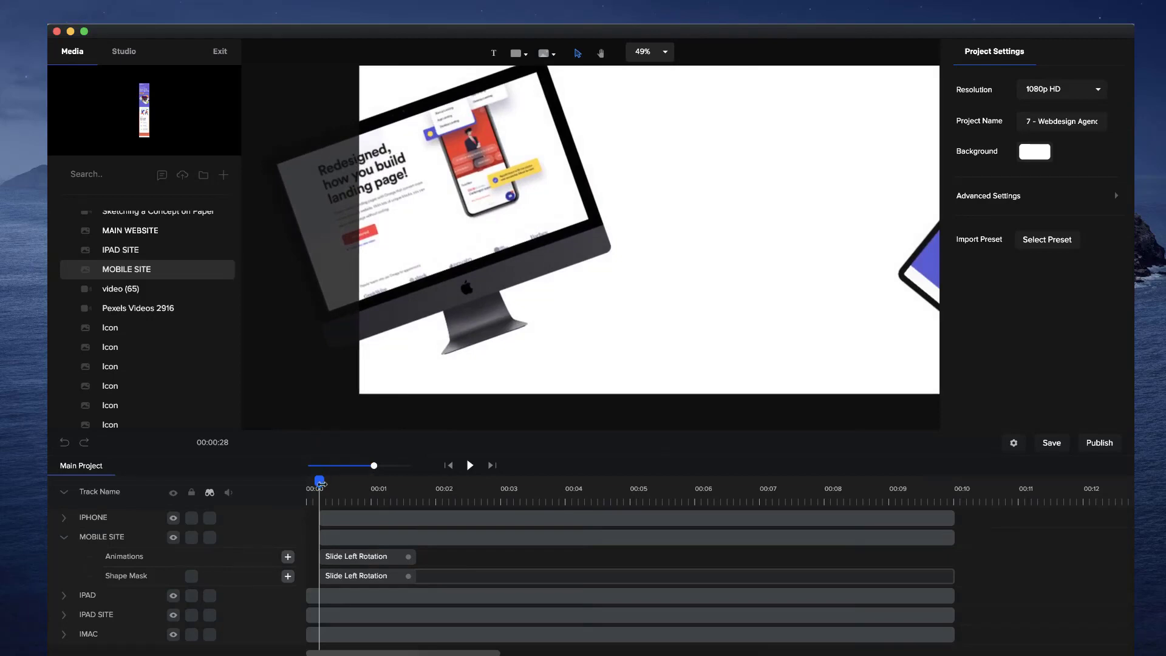
Scrub to about 2 seconds to check the masked mobile page against the iPhone, and collapse the MOBILE SITE track
drag(322, 484, 444, 502)
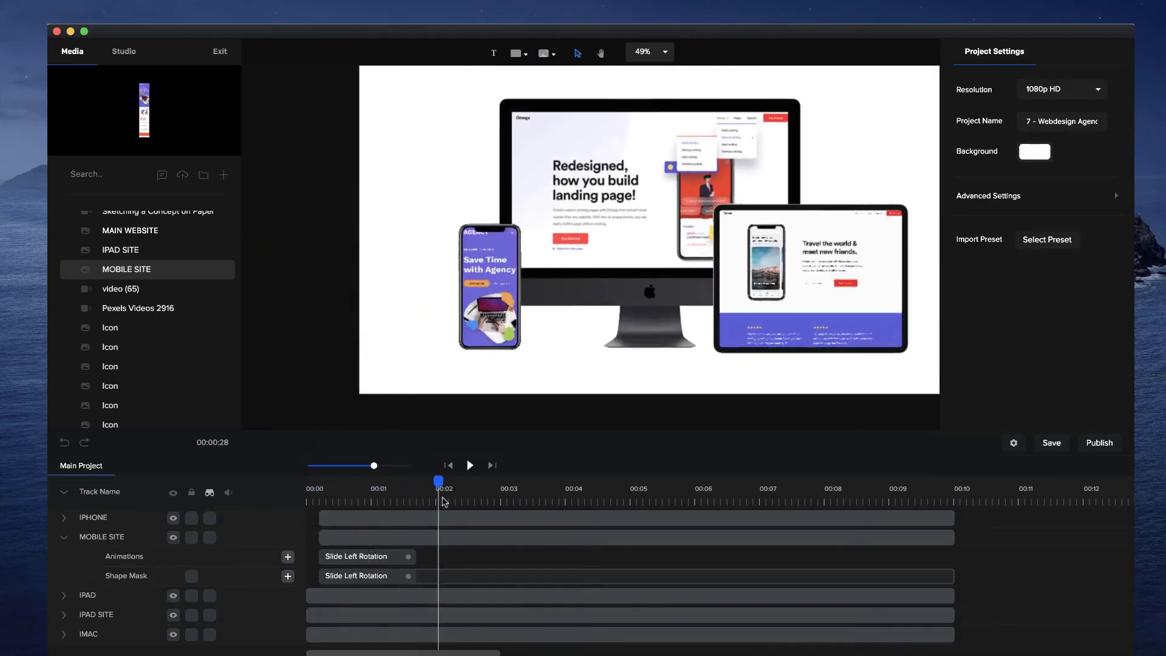
click(518, 375)
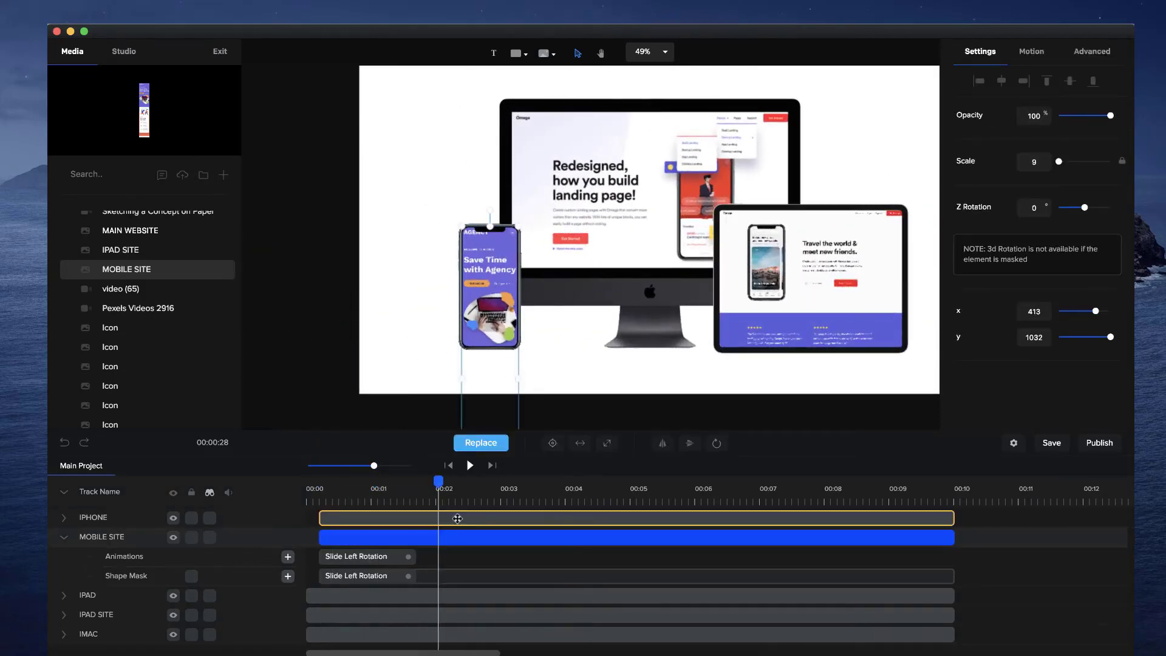
click(65, 538)
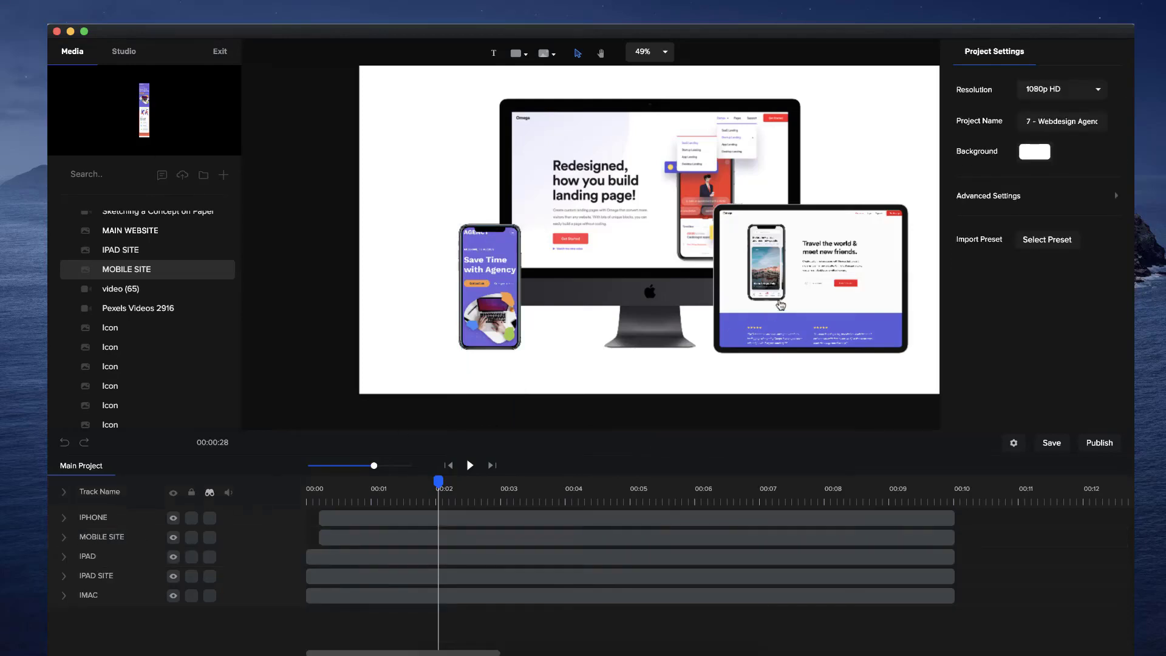
Lock the IPHONE track and hide it from the track list, leaving MOBILE SITE expanded
click(65, 518)
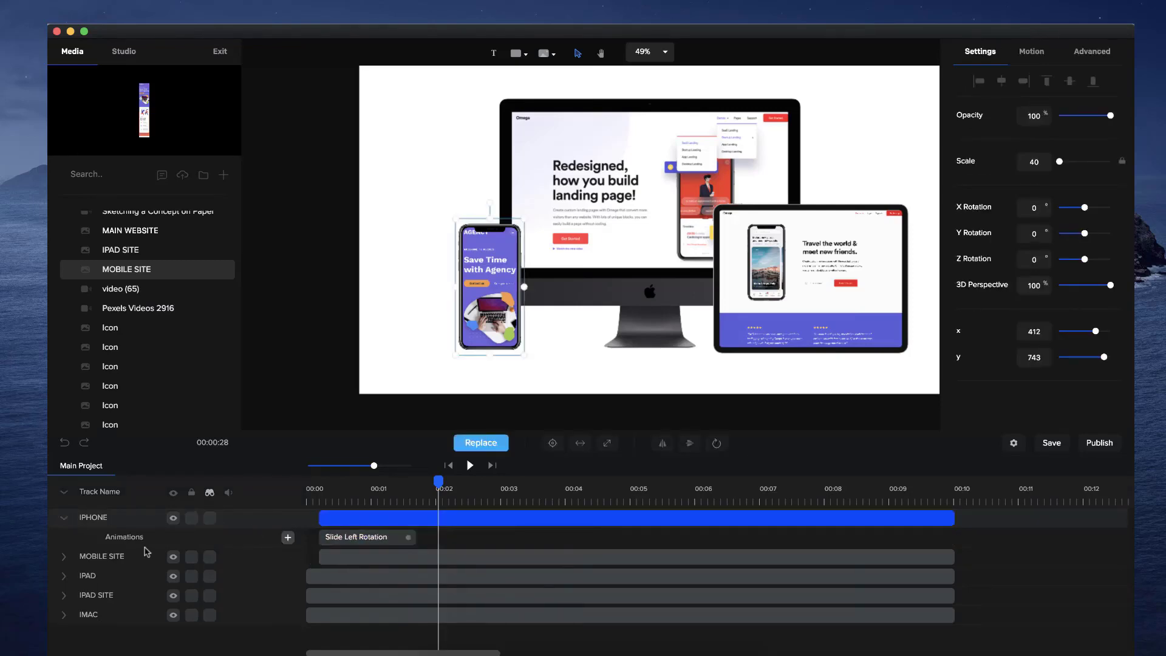
click(356, 564)
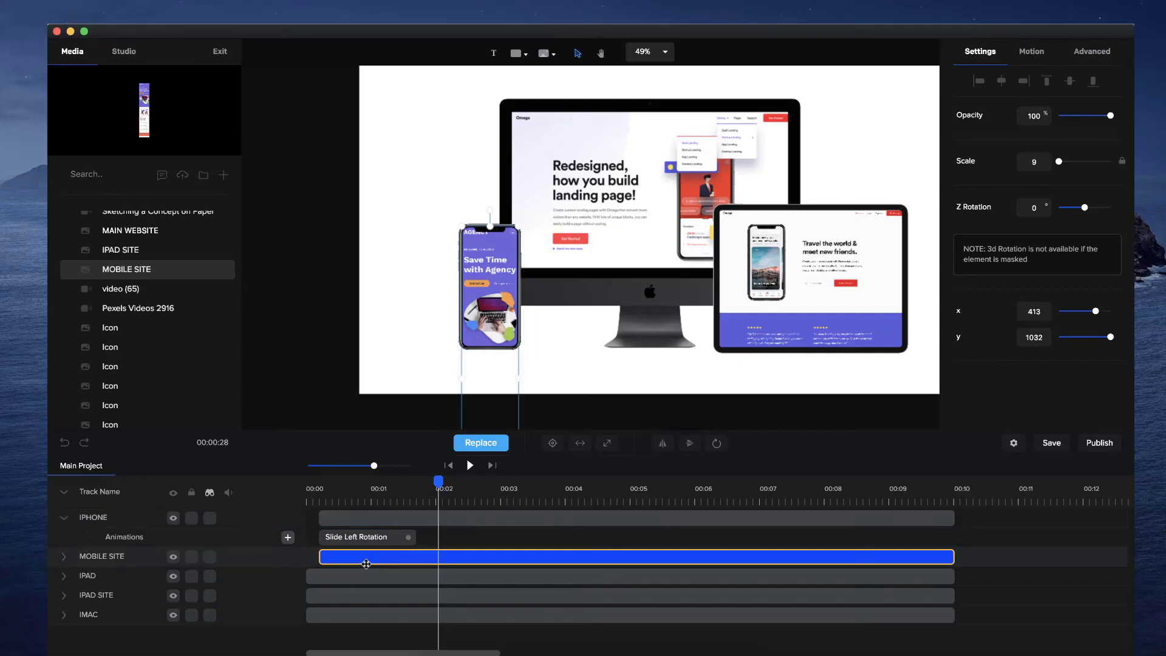
click(65, 559)
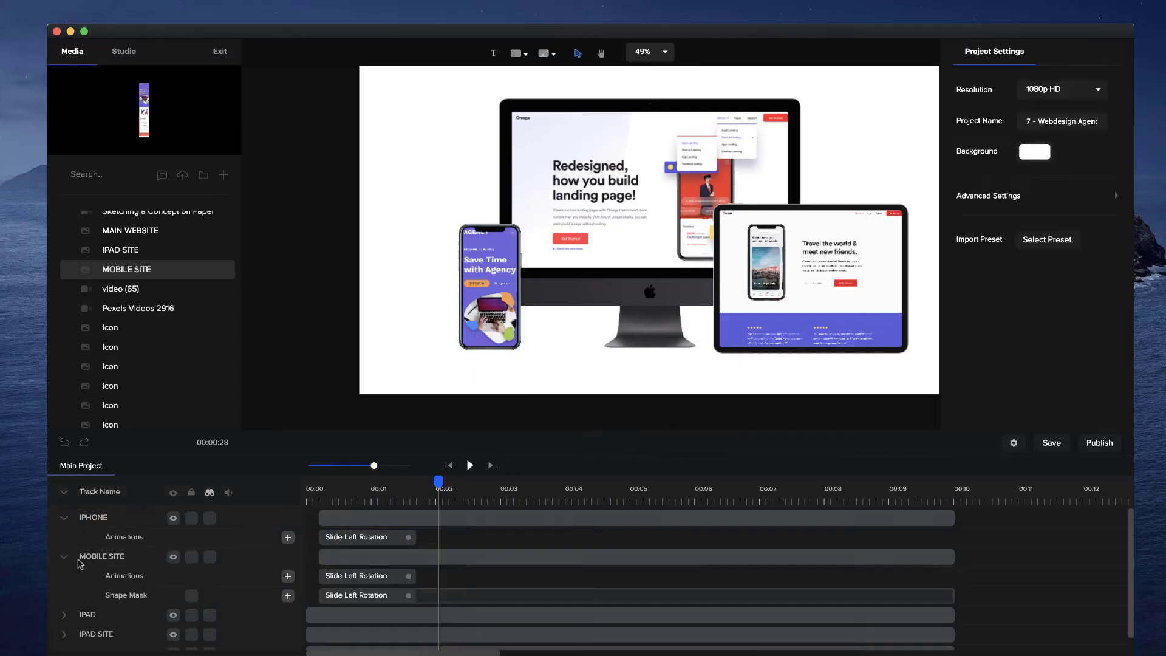
click(192, 518)
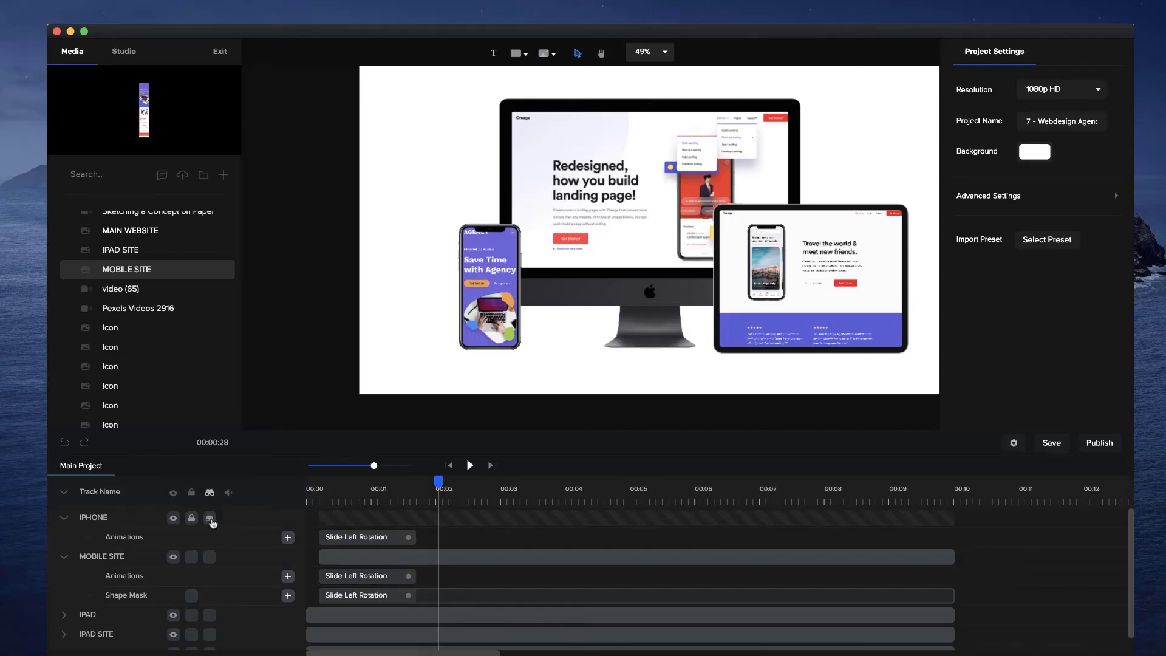
click(210, 519)
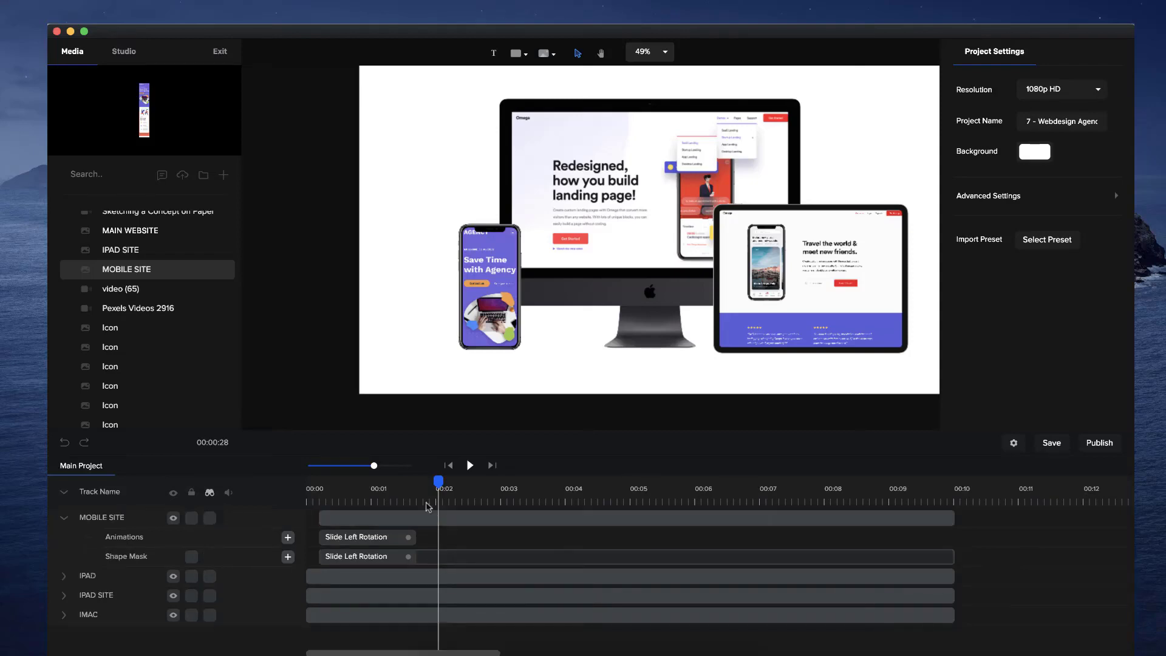
Add a custom Position animation to MOBILE SITE directly after its Slide Left Rotation, and set y to 500 at about 4 seconds
click(455, 518)
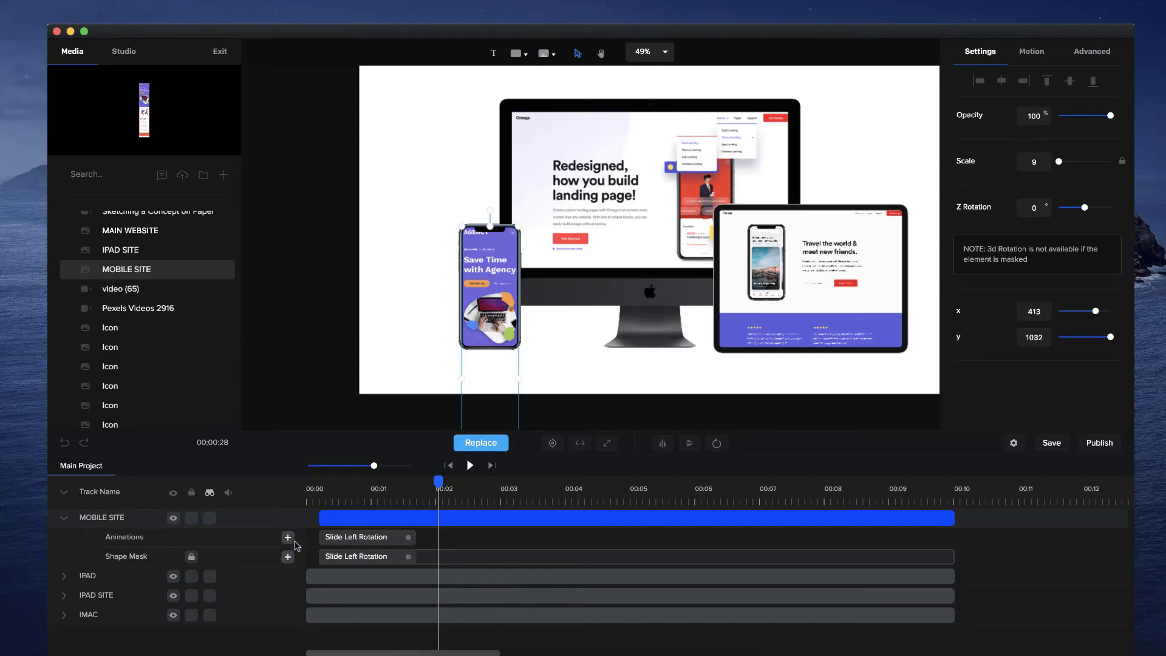
click(288, 538)
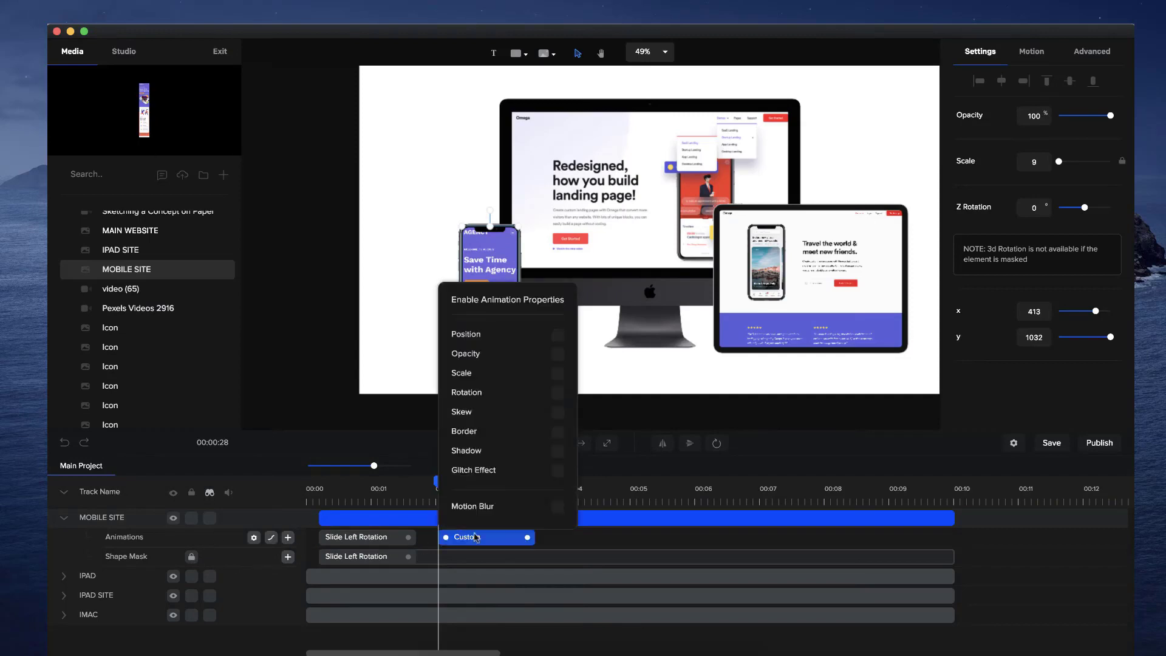
click(557, 336)
drag(501, 541, 454, 540)
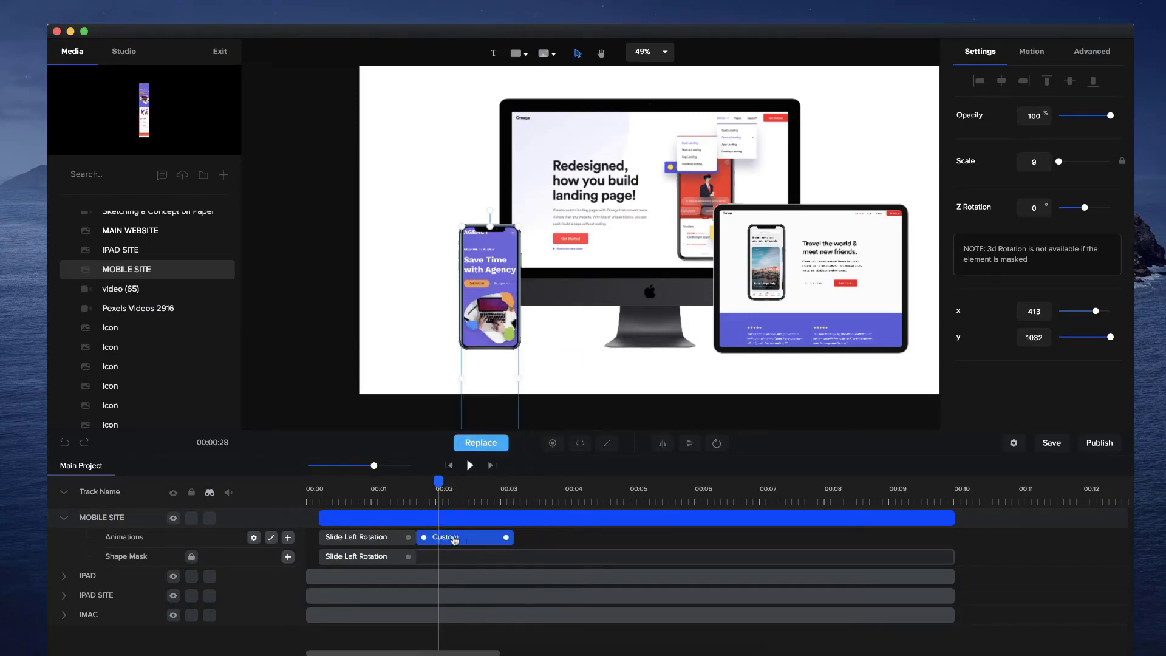
click(577, 489)
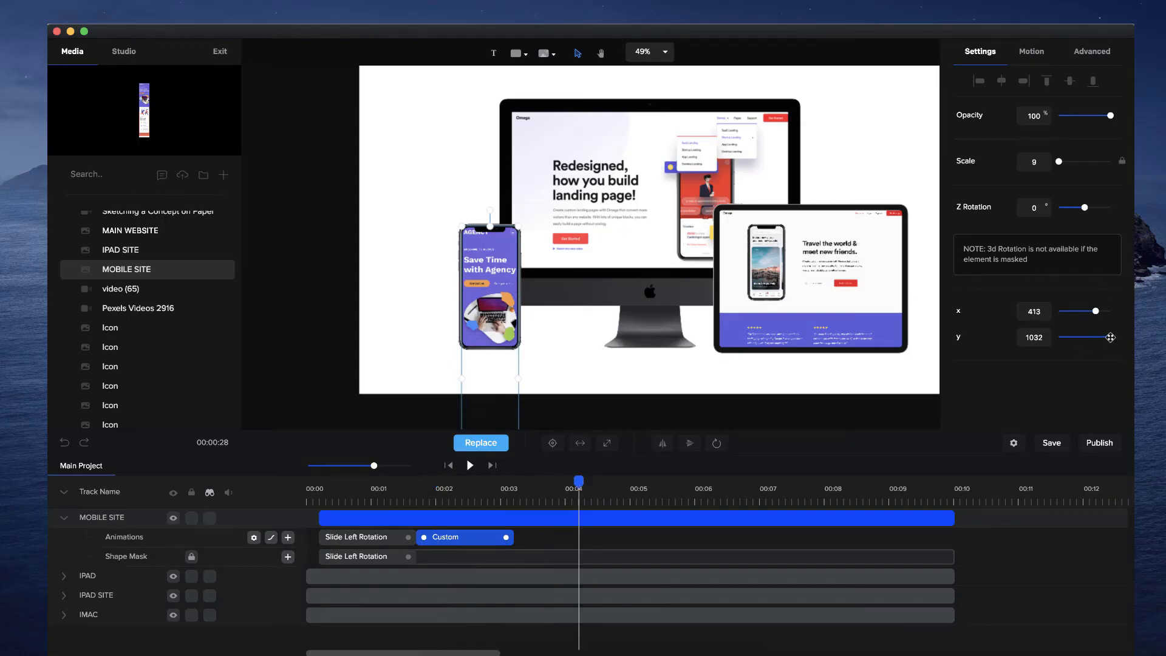
drag(1111, 337, 1098, 344)
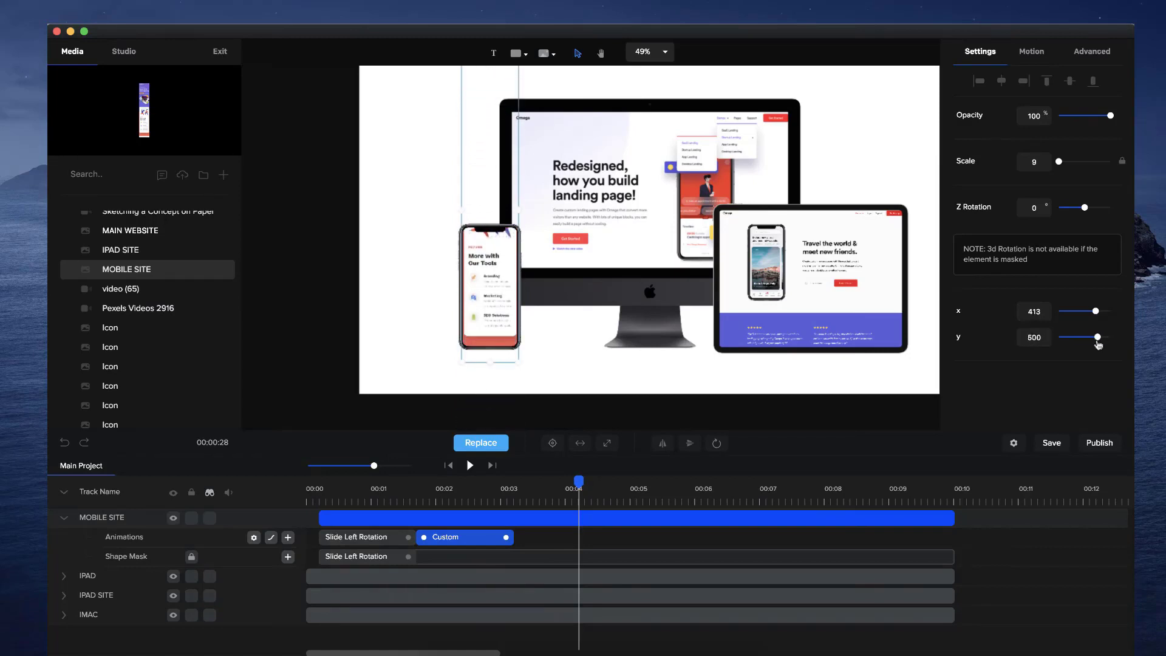
Stretch MOBILE SITE's custom animation to the end of its clip and play the scene from about 1 second
drag(507, 537, 949, 545)
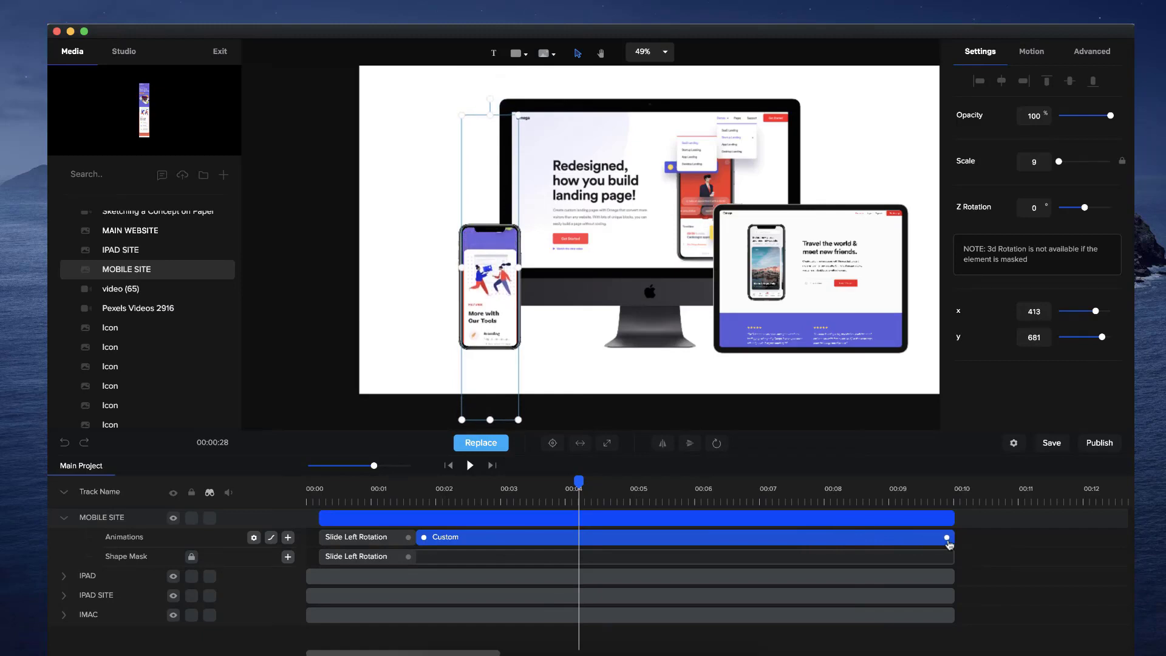
click(385, 495)
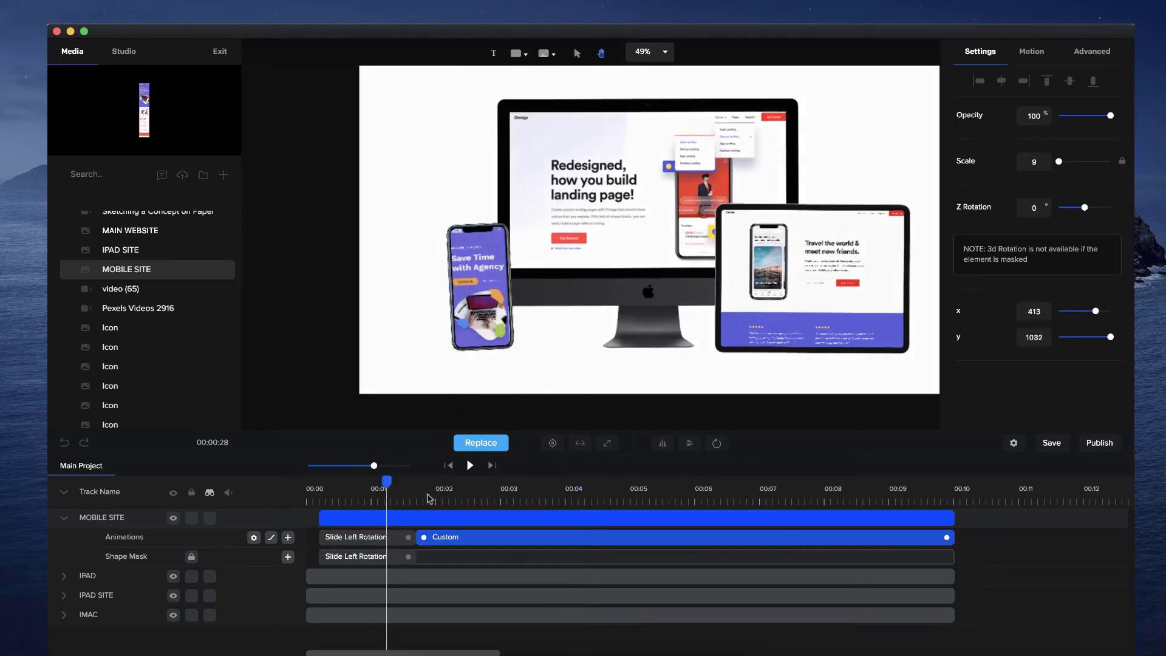
key(space)
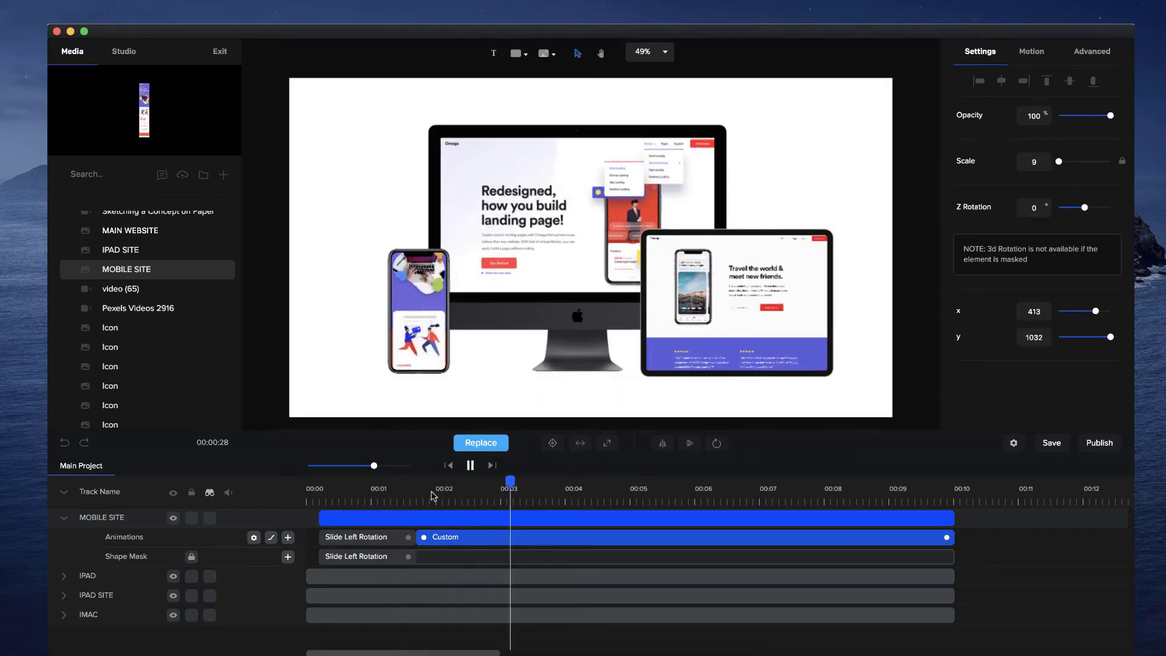
Set the easing of MOBILE SITE's custom animation to Power1 Out and play back the page scroll
right_click(460, 537)
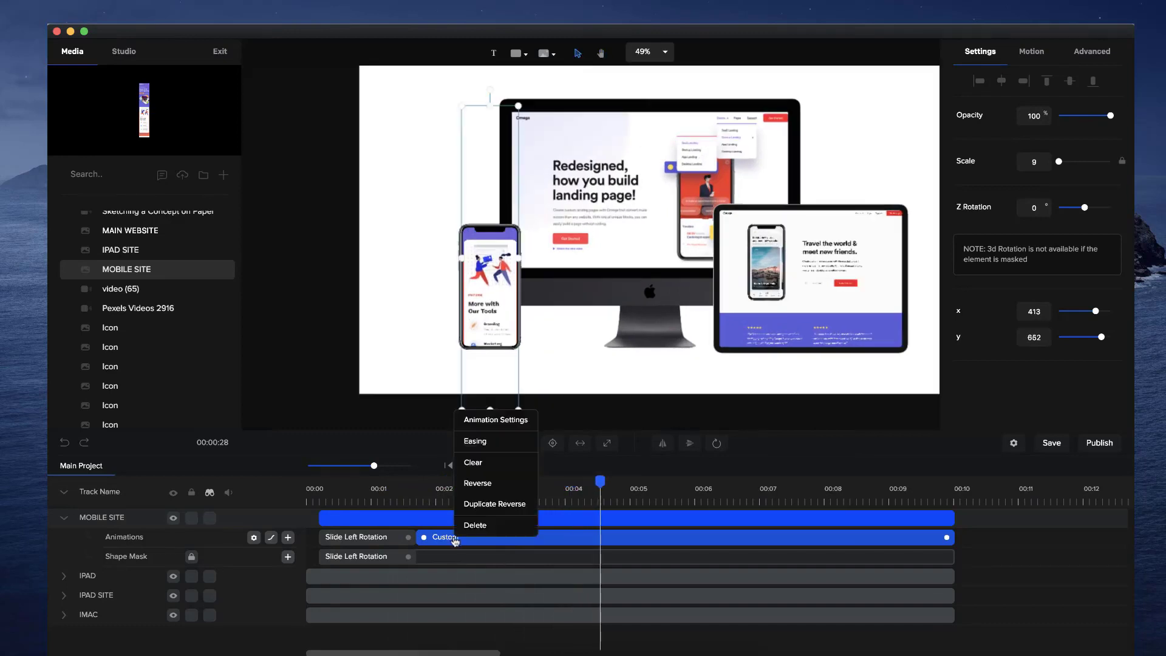
click(475, 441)
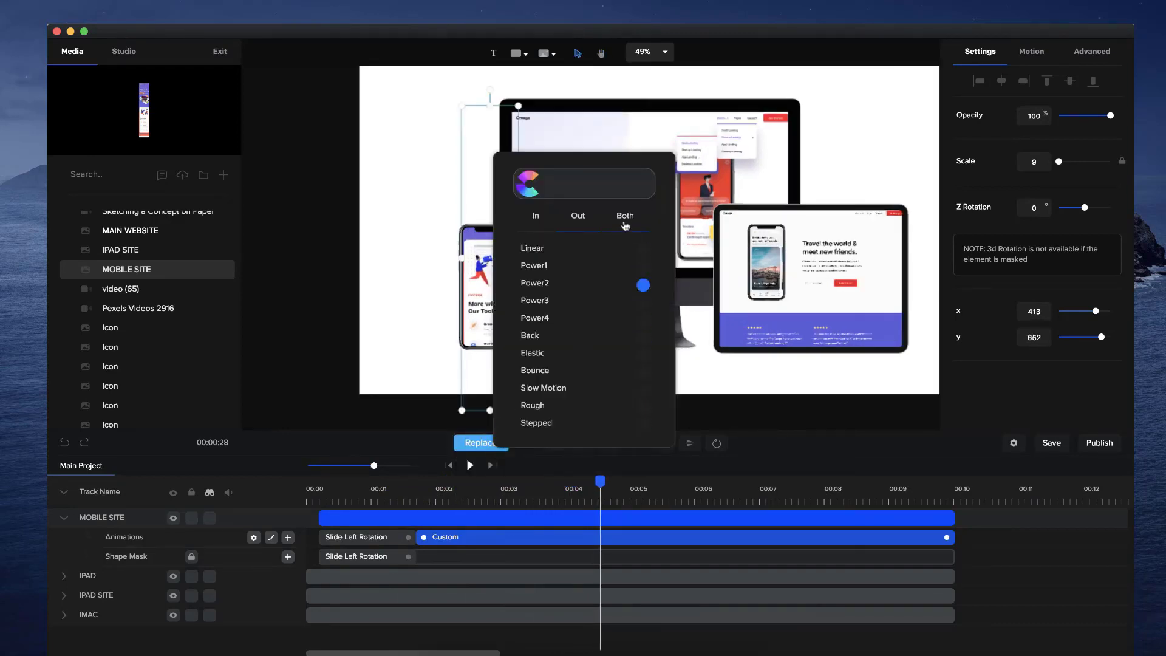
click(642, 267)
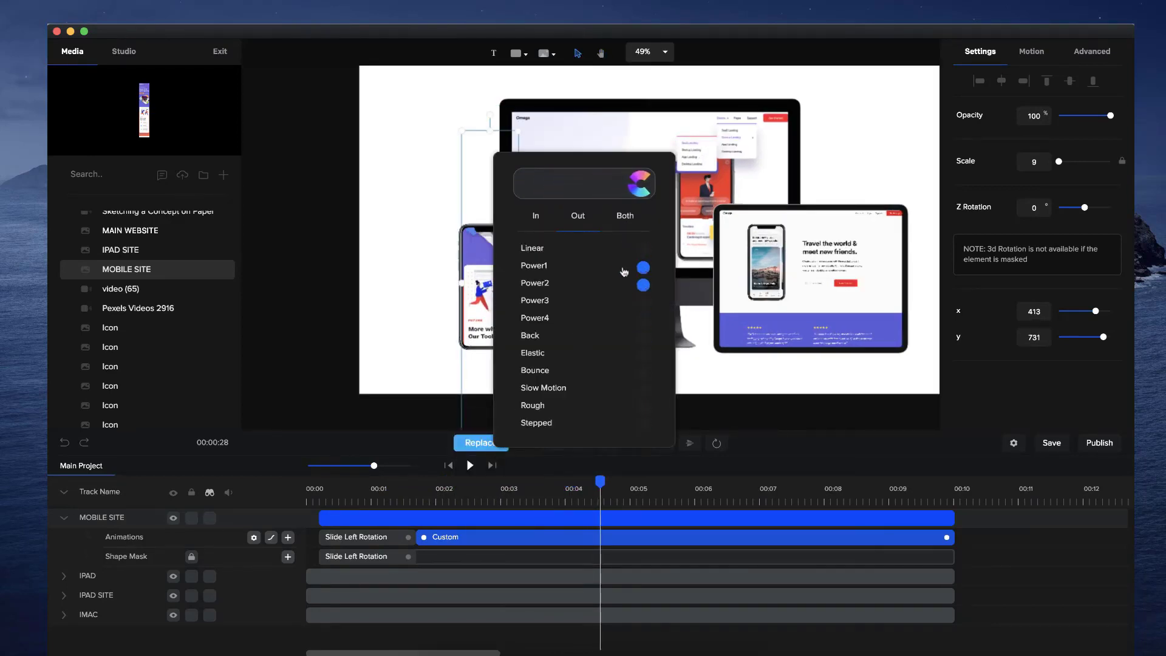
click(409, 490)
key(space)
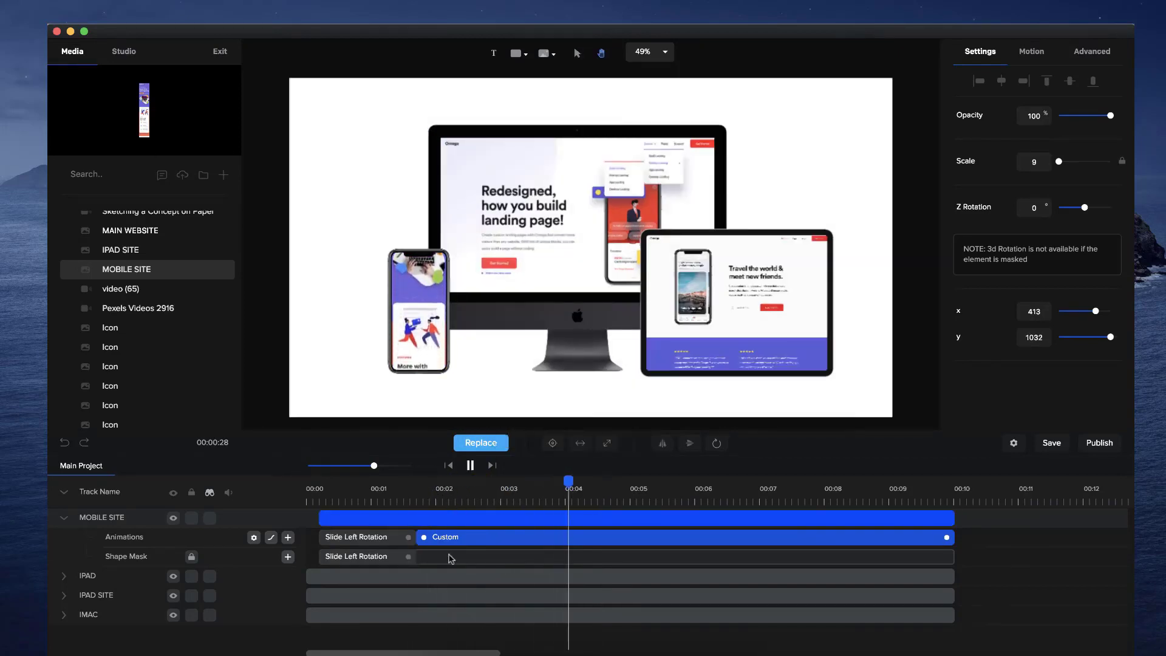
key(space)
Switch the Power1 easing of MOBILE SITE's custom animation to Both and play the scroll from about 1.5 seconds
click(272, 537)
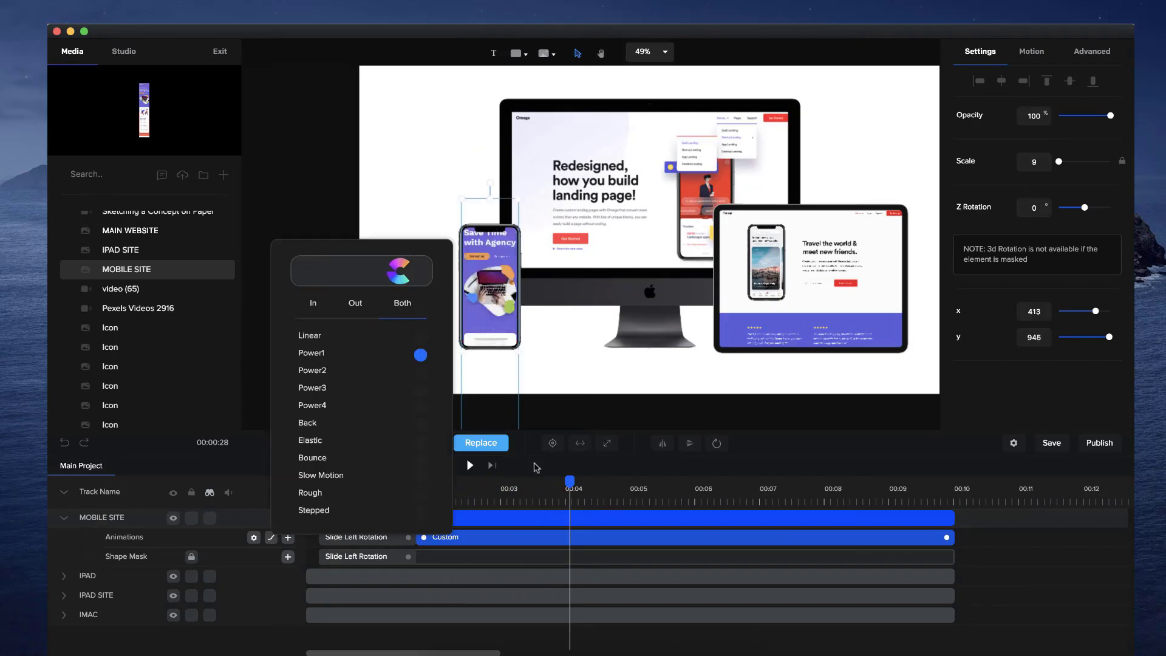
drag(533, 486, 407, 494)
key(space)
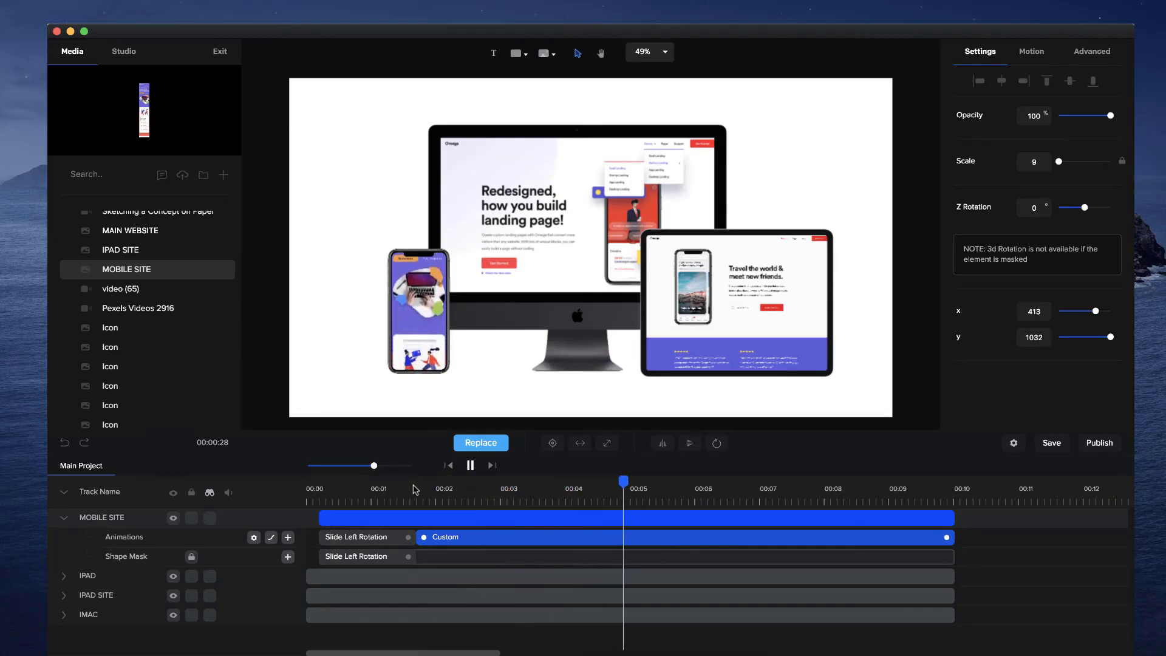
key(space)
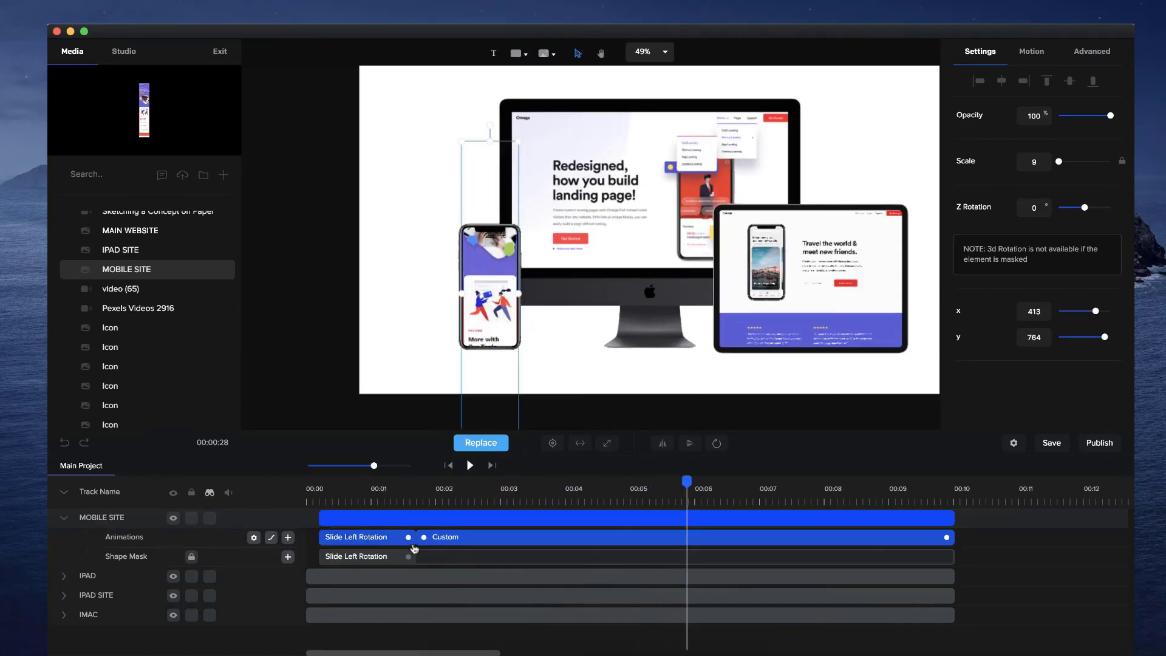
Collapse the MOBILE SITE track, then lock the IPAD track and hide it from the track list
click(64, 518)
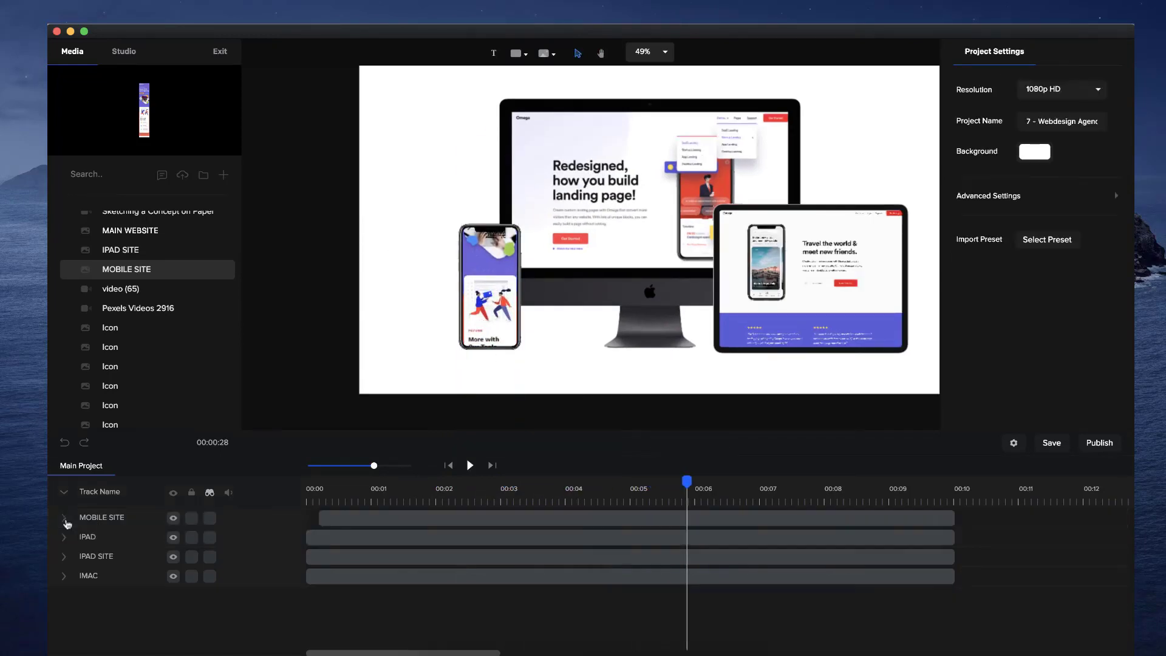
click(192, 538)
click(210, 537)
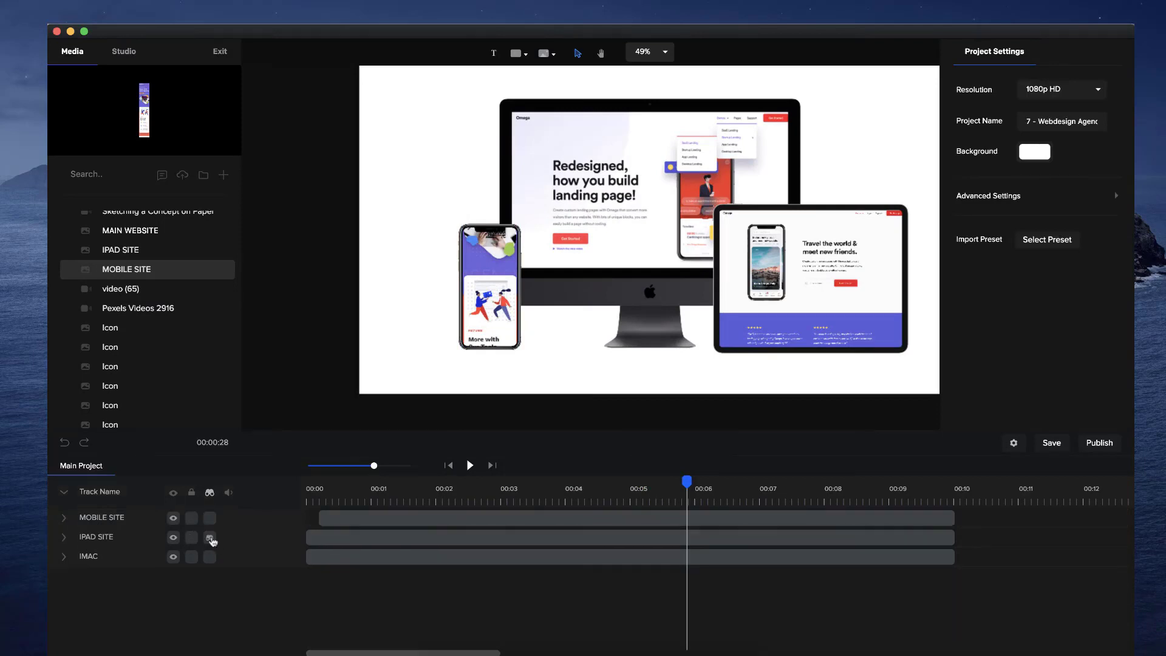
Expand IPAD SITE and add a custom Position animation directly after the Slide Right Rotation in its own animations
click(65, 538)
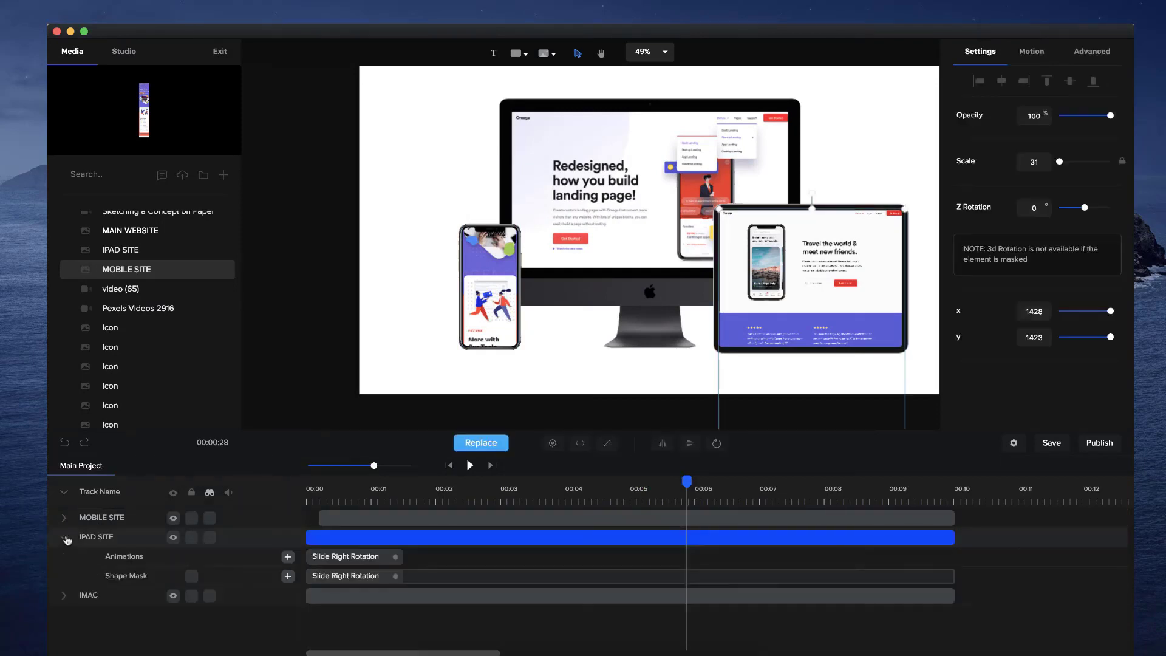
click(415, 502)
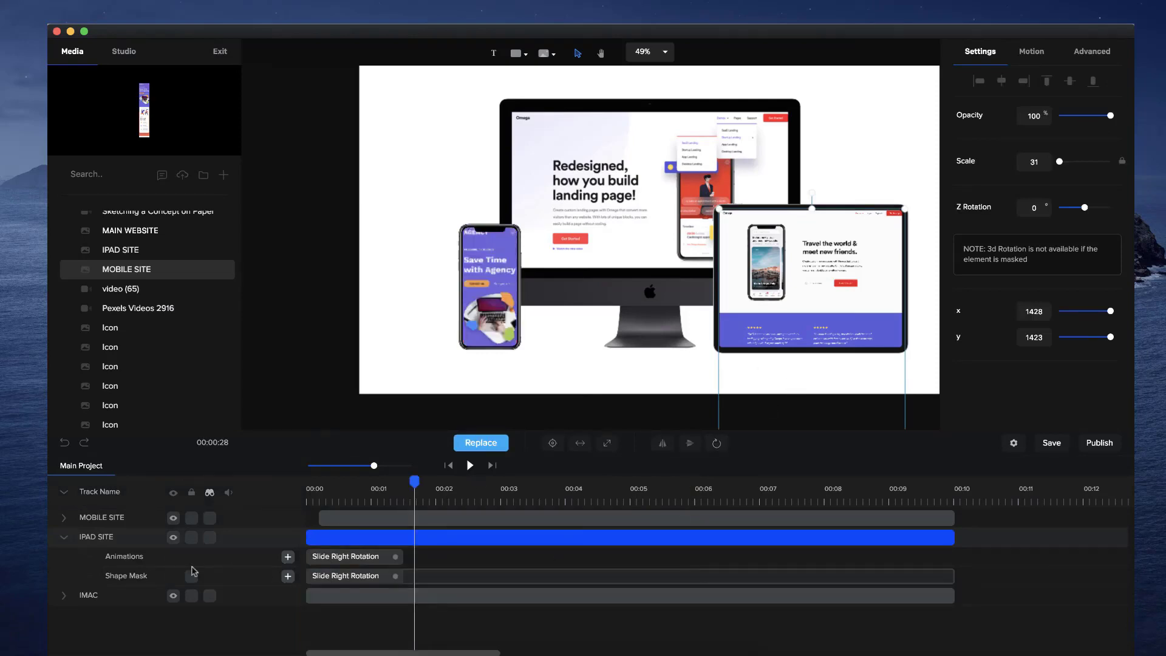
click(287, 557)
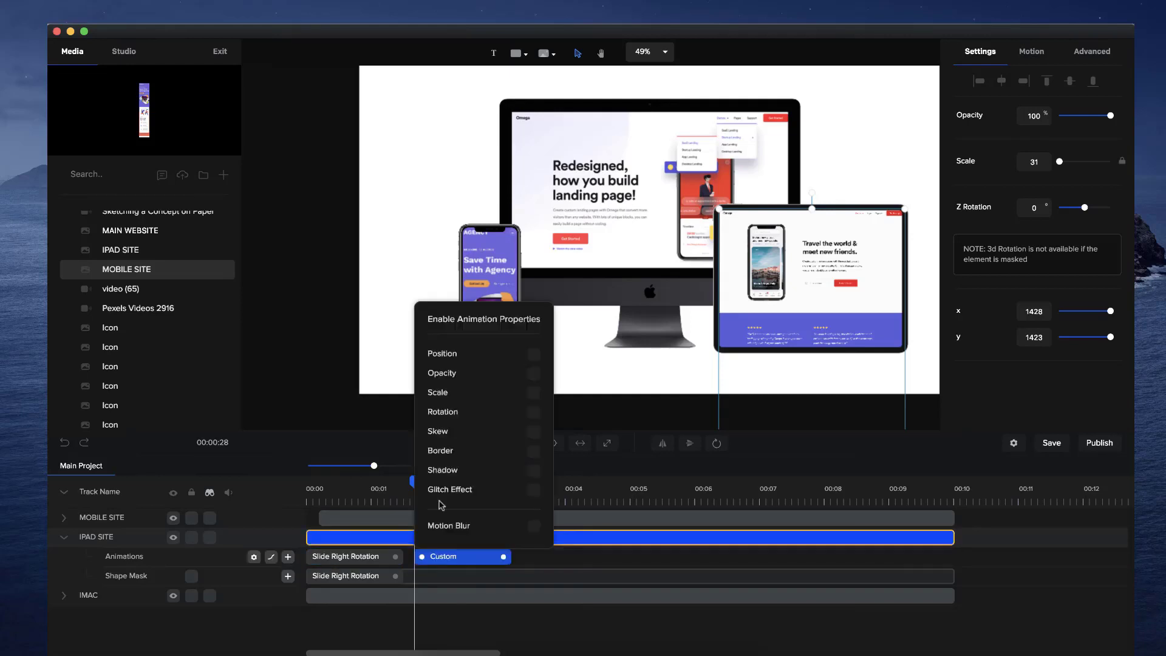
click(533, 372)
click(533, 355)
drag(451, 555, 424, 561)
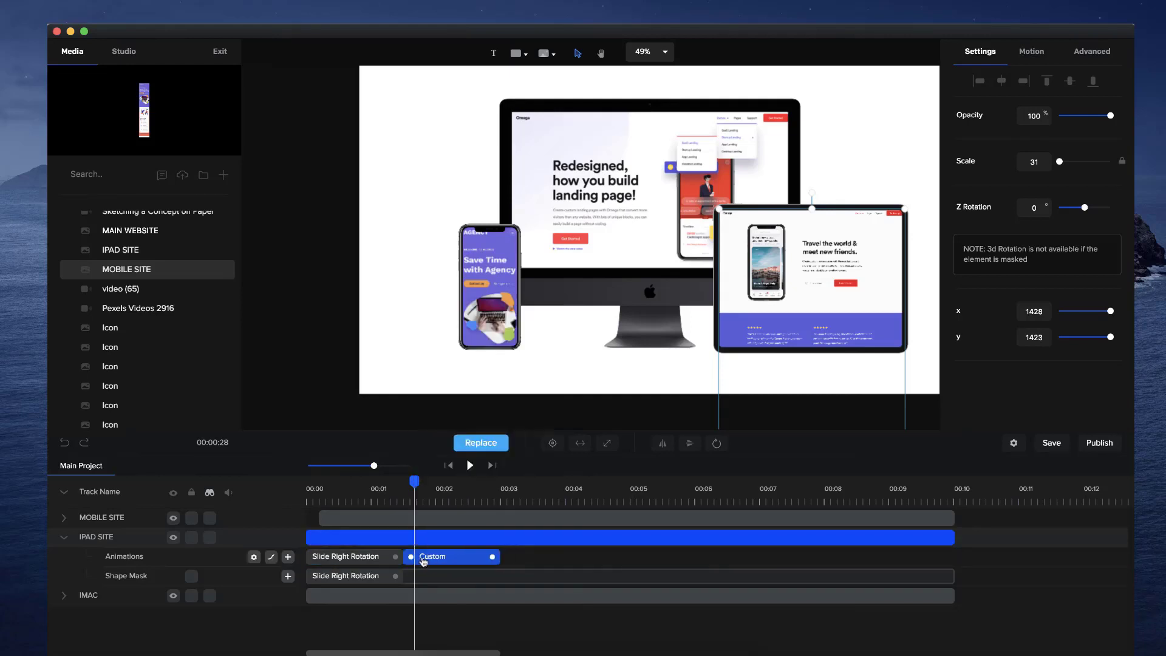
Set IPAD SITE's y position to 475 at about 3 seconds, at the end of its custom animation
click(510, 481)
drag(509, 481, 503, 480)
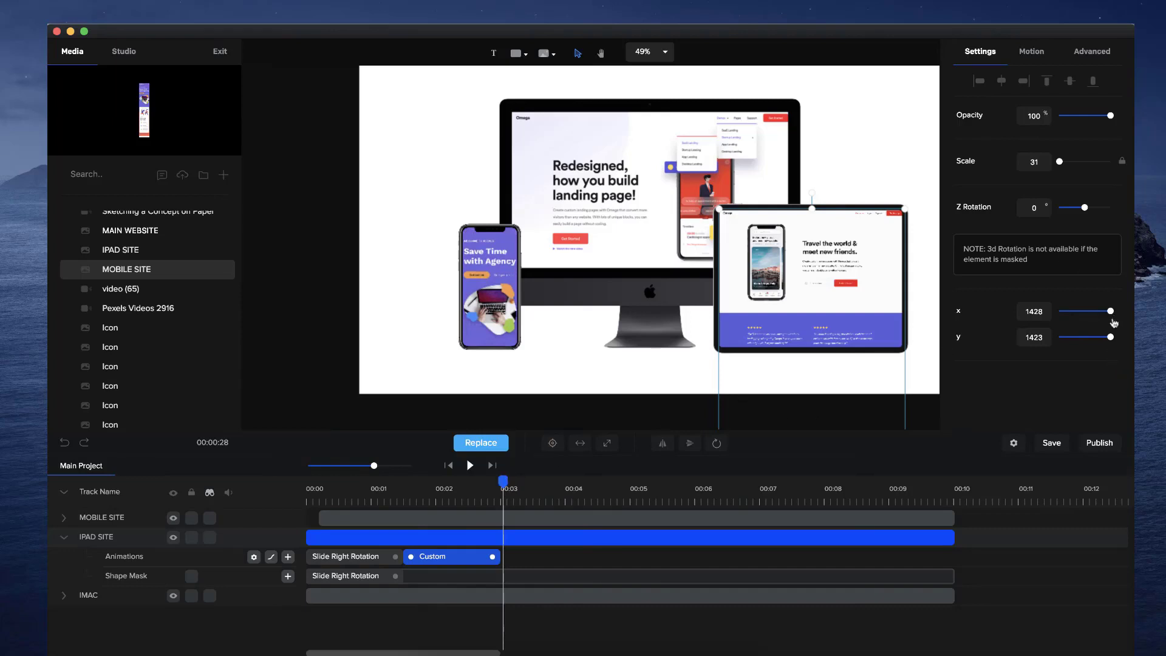
drag(1113, 338, 1097, 337)
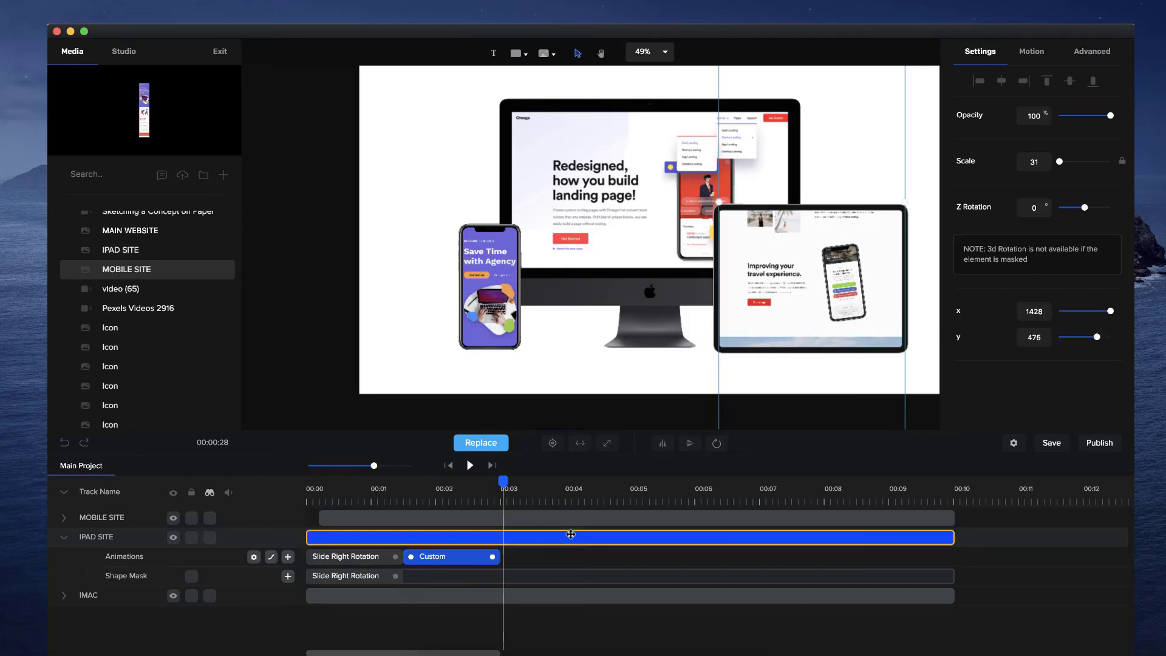
Stretch IPAD SITE's custom animation to the end of its clip and set its easing to Power1 Both
drag(491, 556, 947, 557)
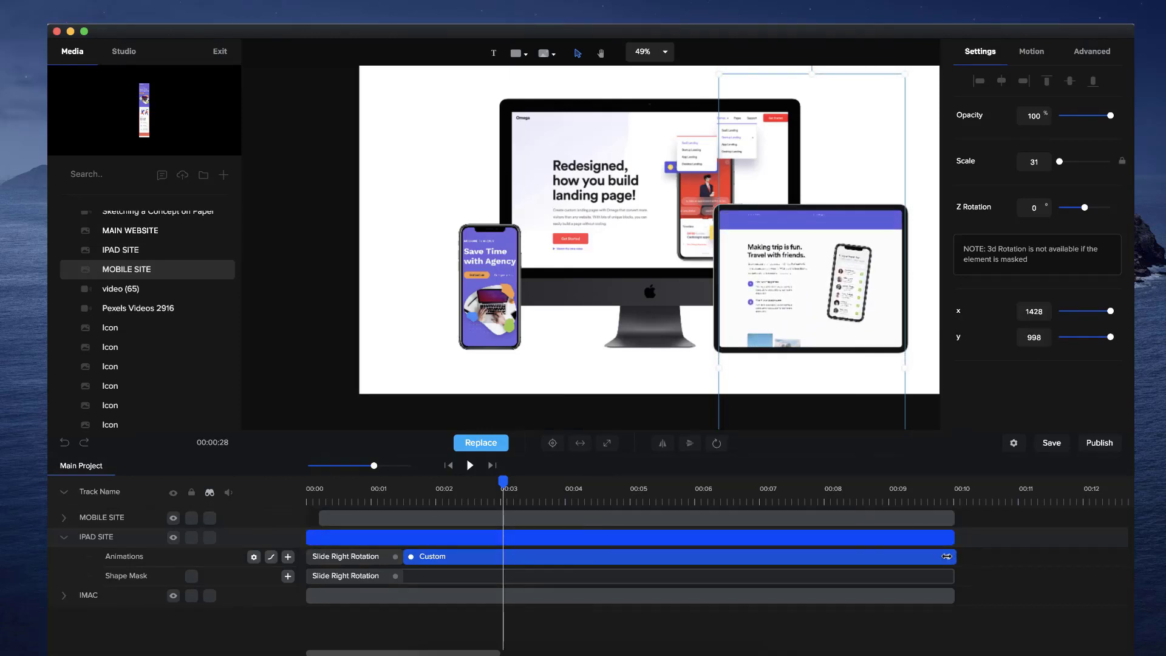
click(271, 557)
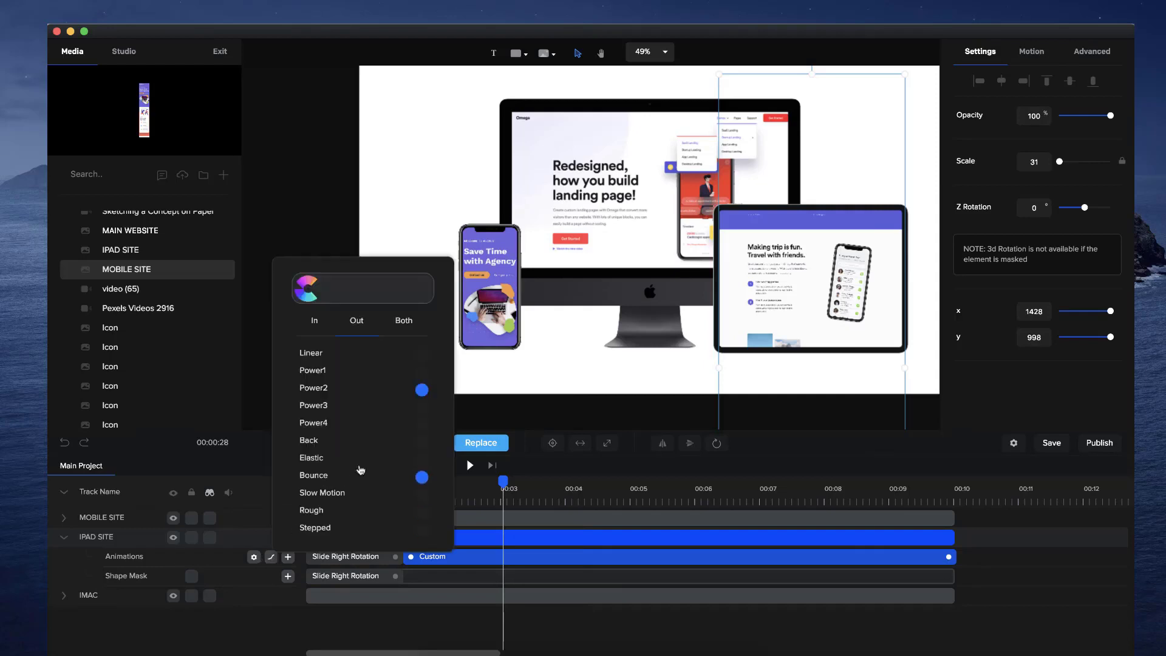
click(407, 326)
click(421, 373)
click(524, 466)
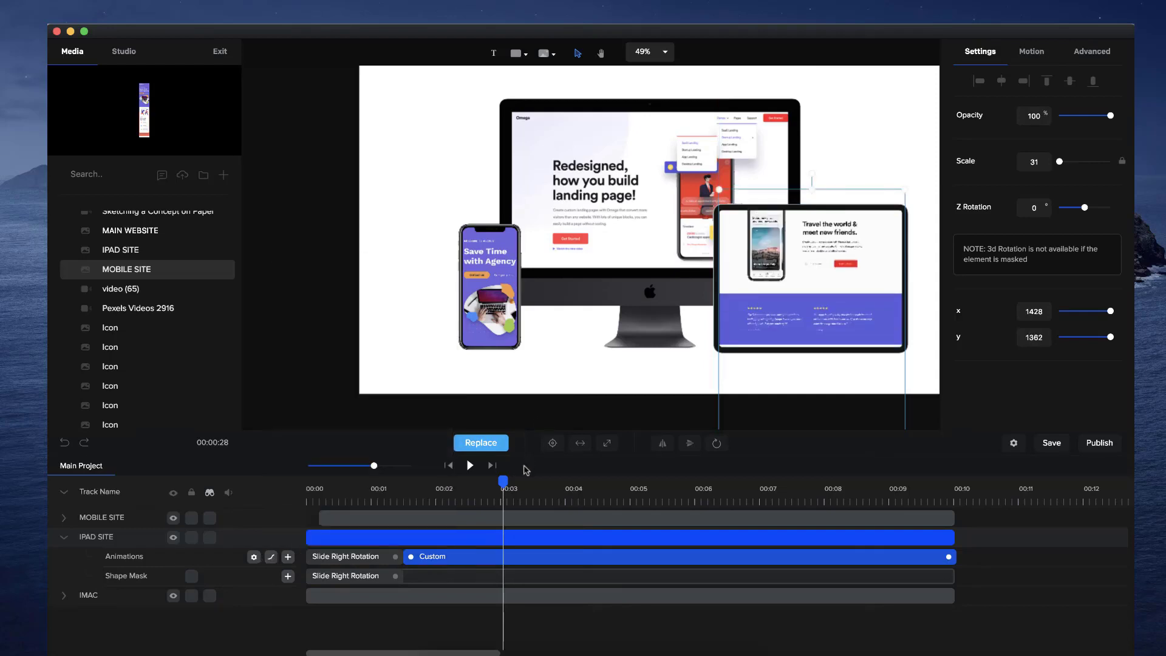
Play the scene from about 1 second to check the scrolling of the iPad page
drag(503, 481, 389, 484)
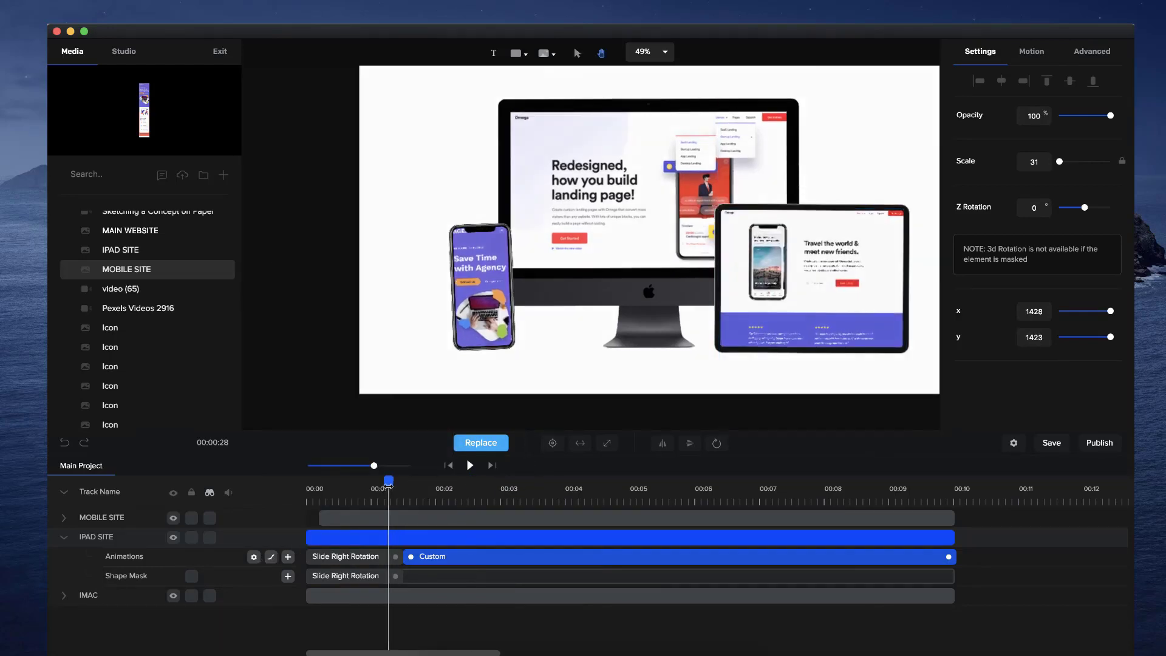
key(space)
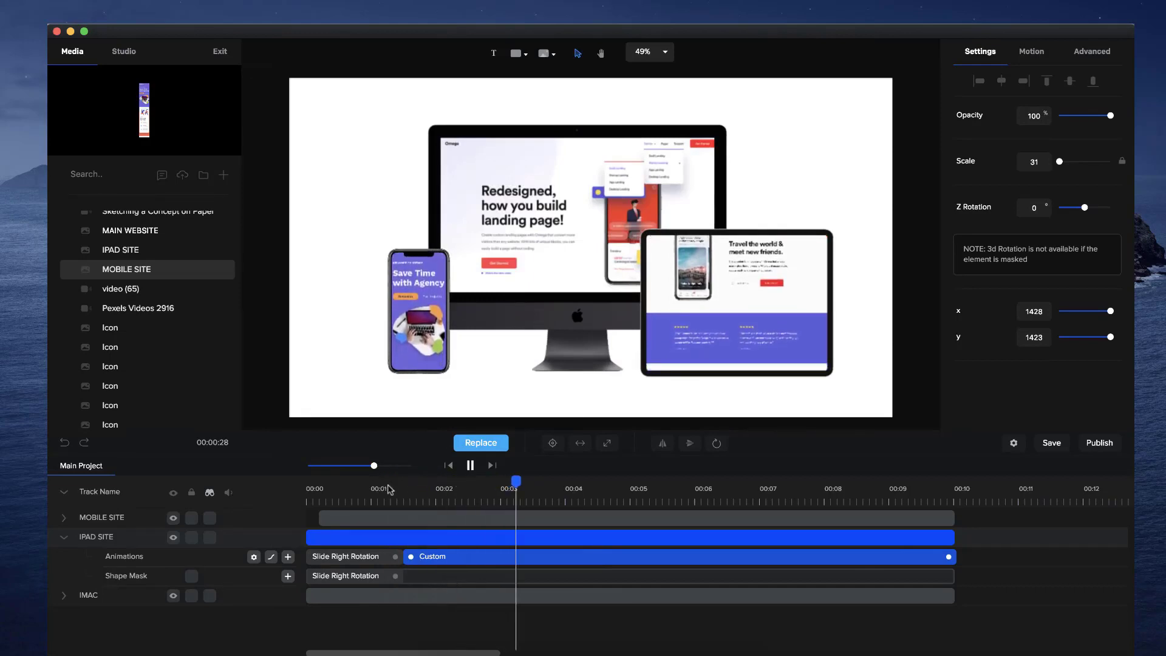
key(space)
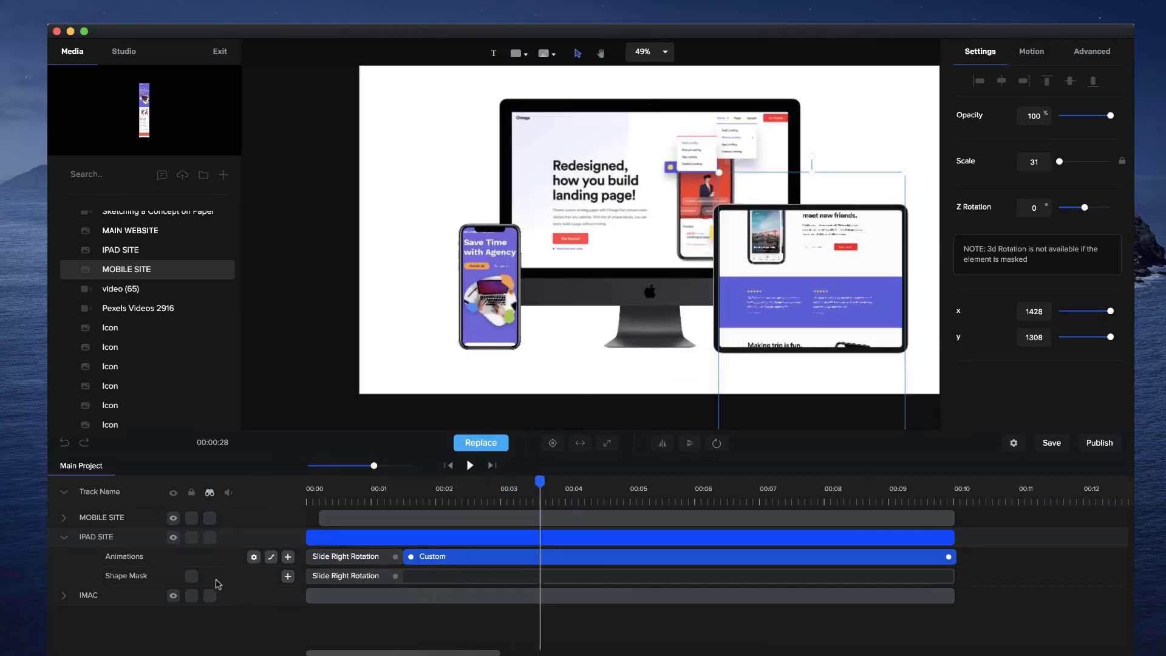
Collapse IPAD SITE, reveal the hidden tracks, unlock and unmark MAIN WEBSITE, and hide the remaining marked tracks again
click(64, 538)
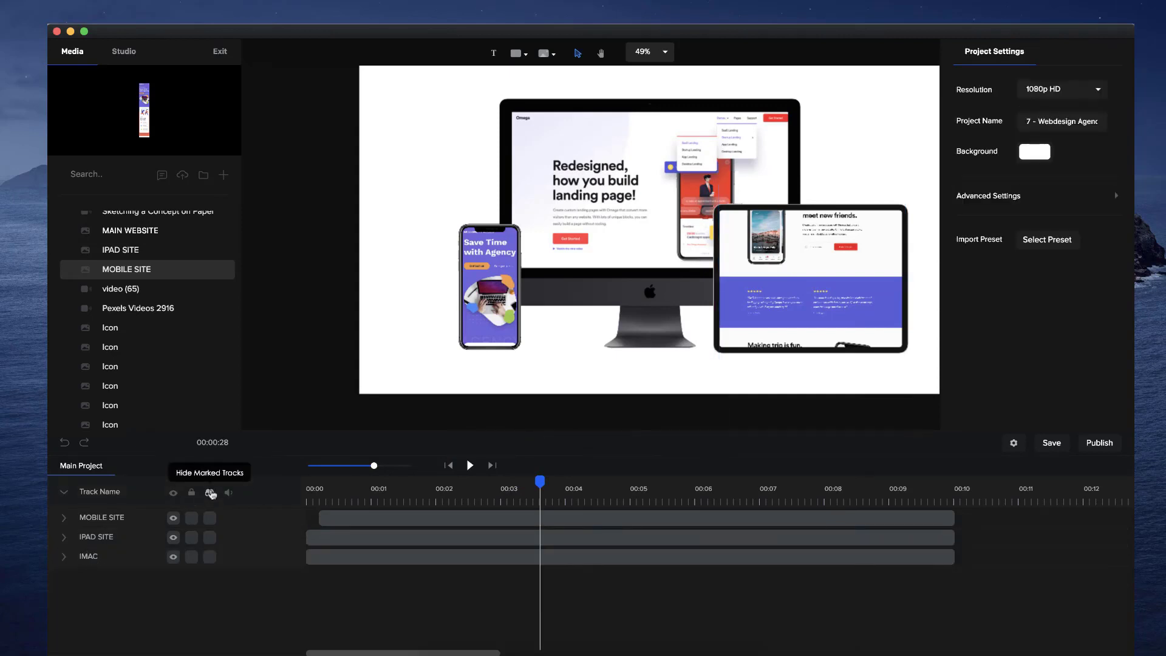
click(210, 492)
scroll(202, 550, down, 1)
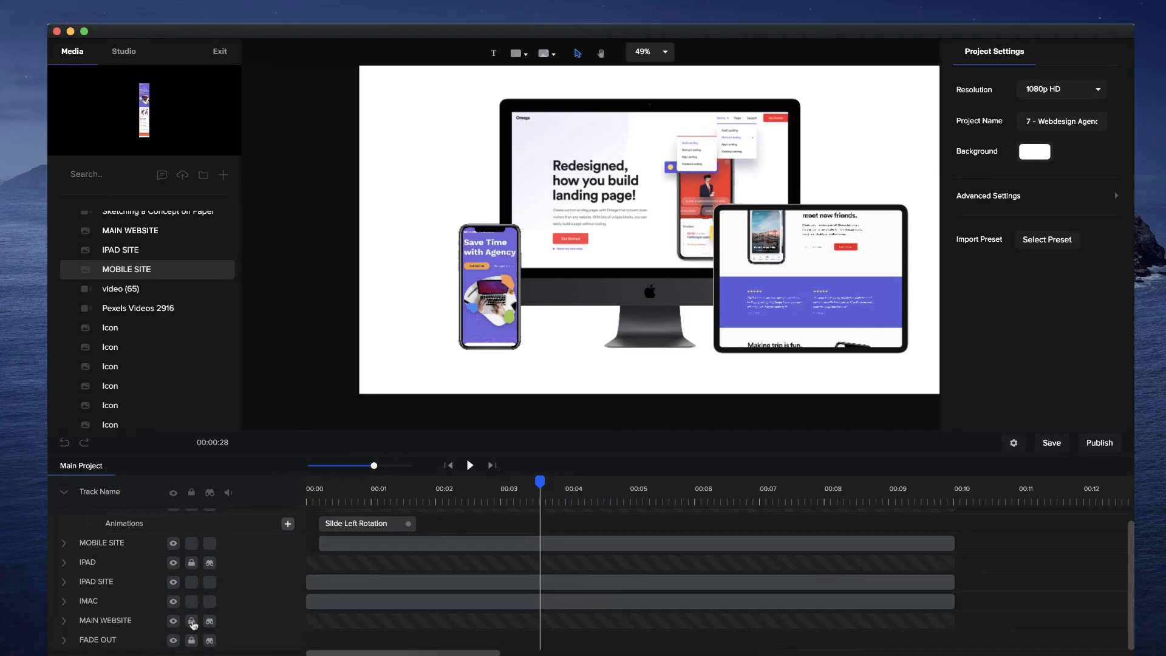
click(191, 621)
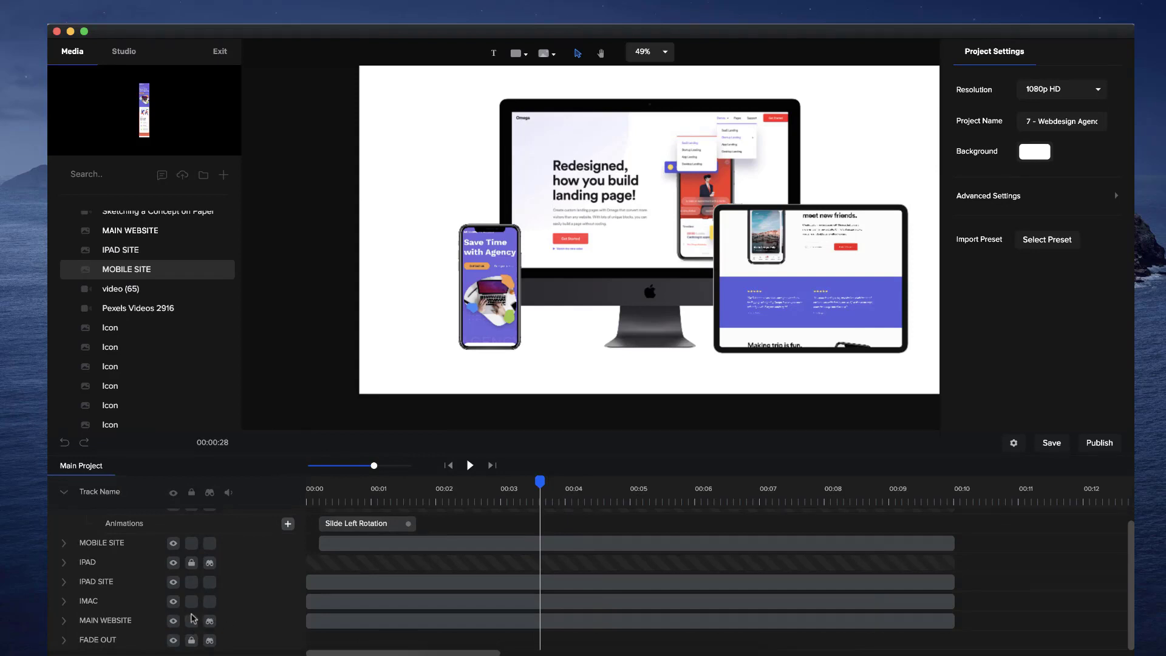
click(238, 621)
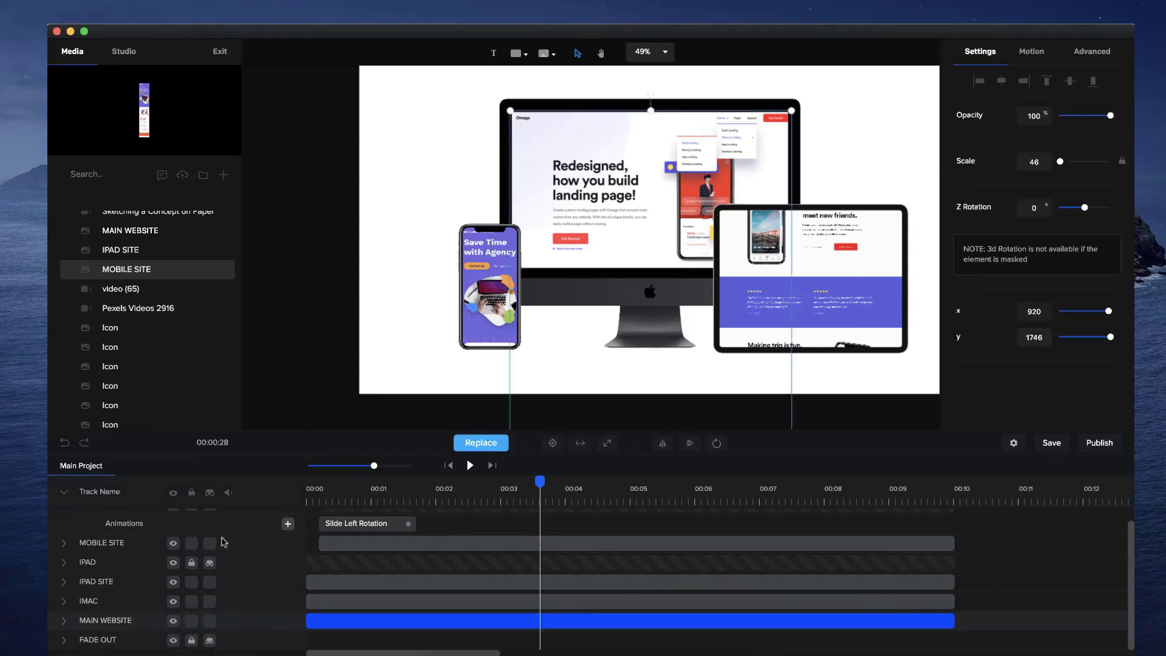
click(210, 492)
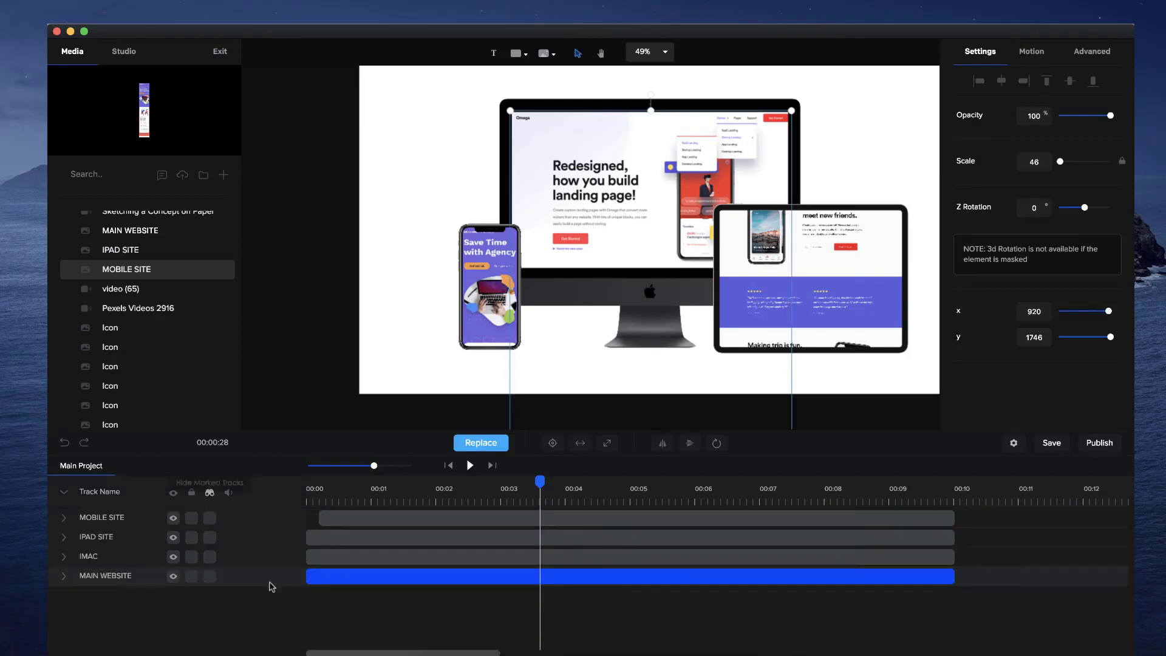
Expand MAIN WEBSITE and add a custom Position animation directly after the Slide Left Rotation in its own animations
click(64, 576)
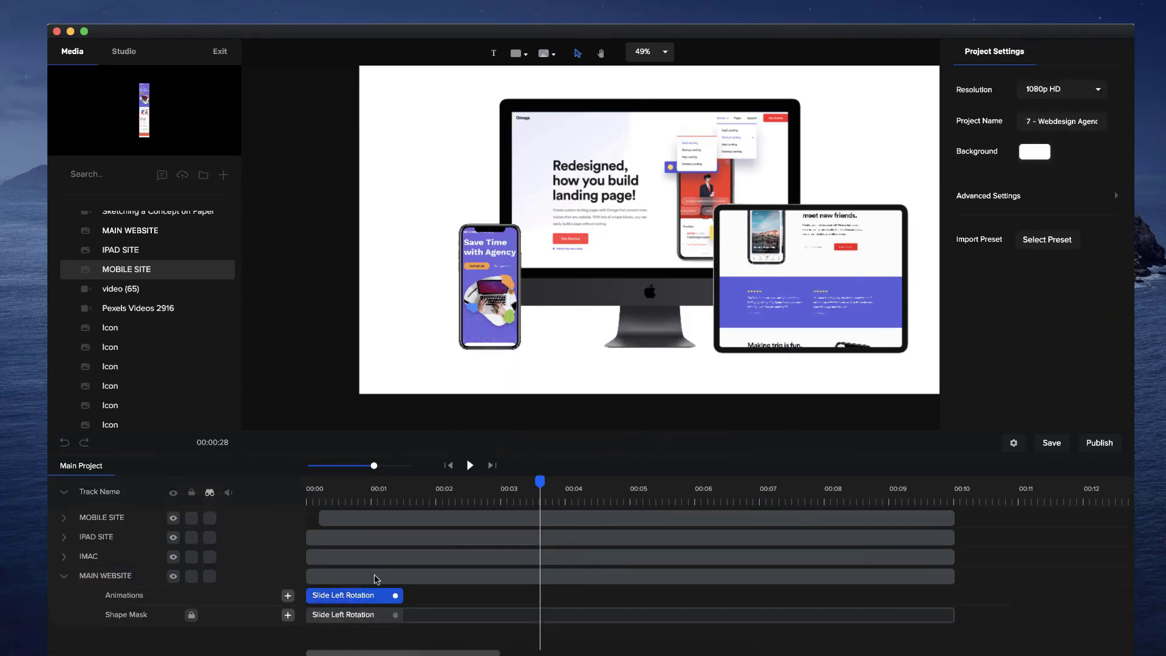
click(417, 502)
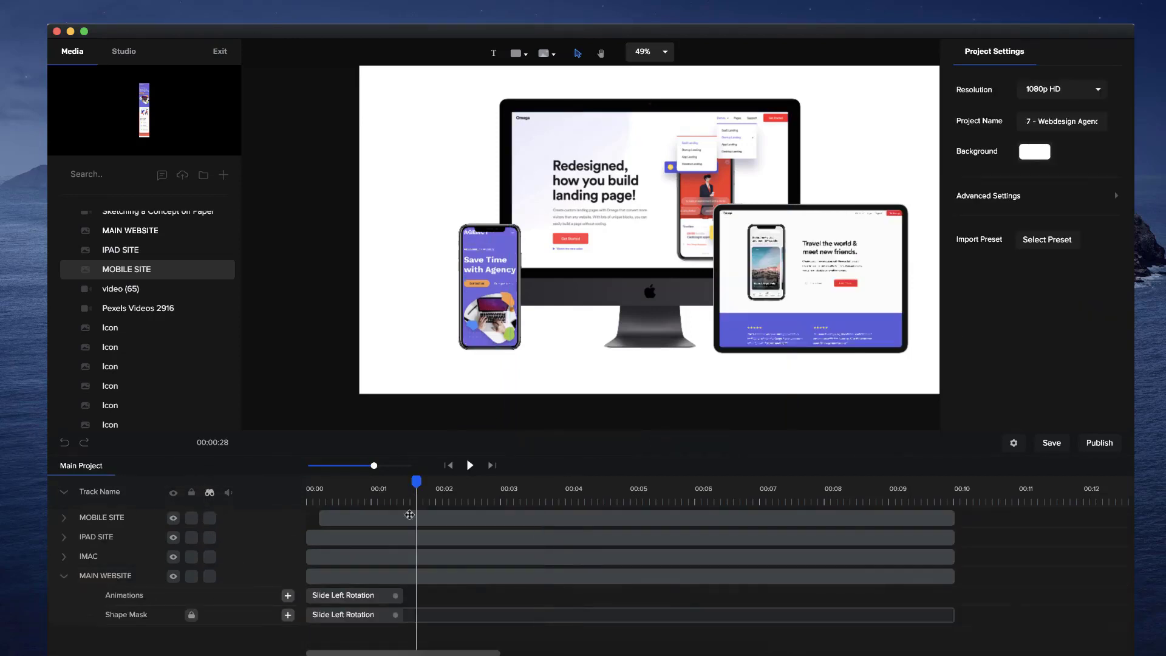
click(288, 596)
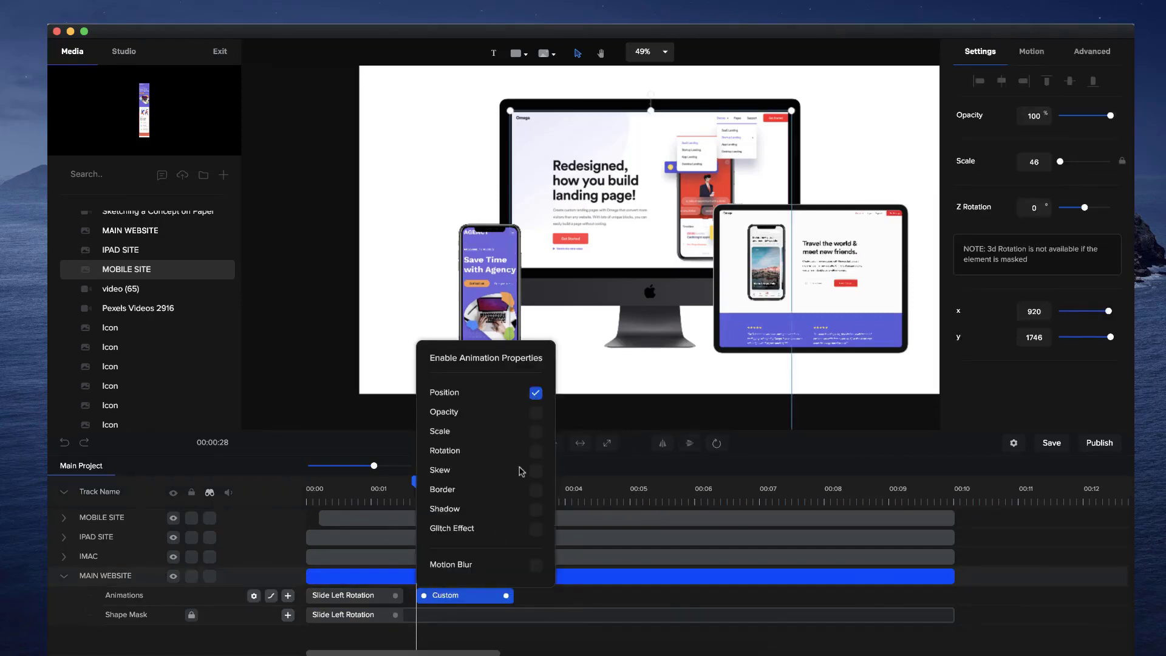
drag(469, 594, 441, 586)
Set MAIN WEBSITE's y position to -76 at about 3 seconds, at the end of its custom animation
click(508, 492)
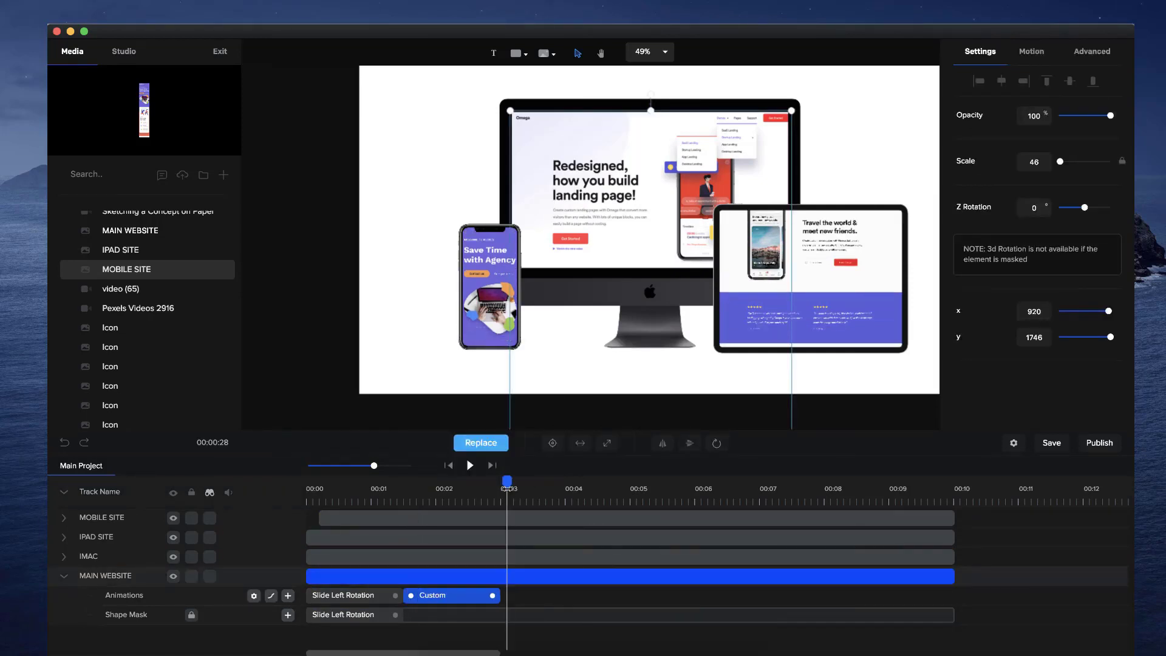
click(501, 481)
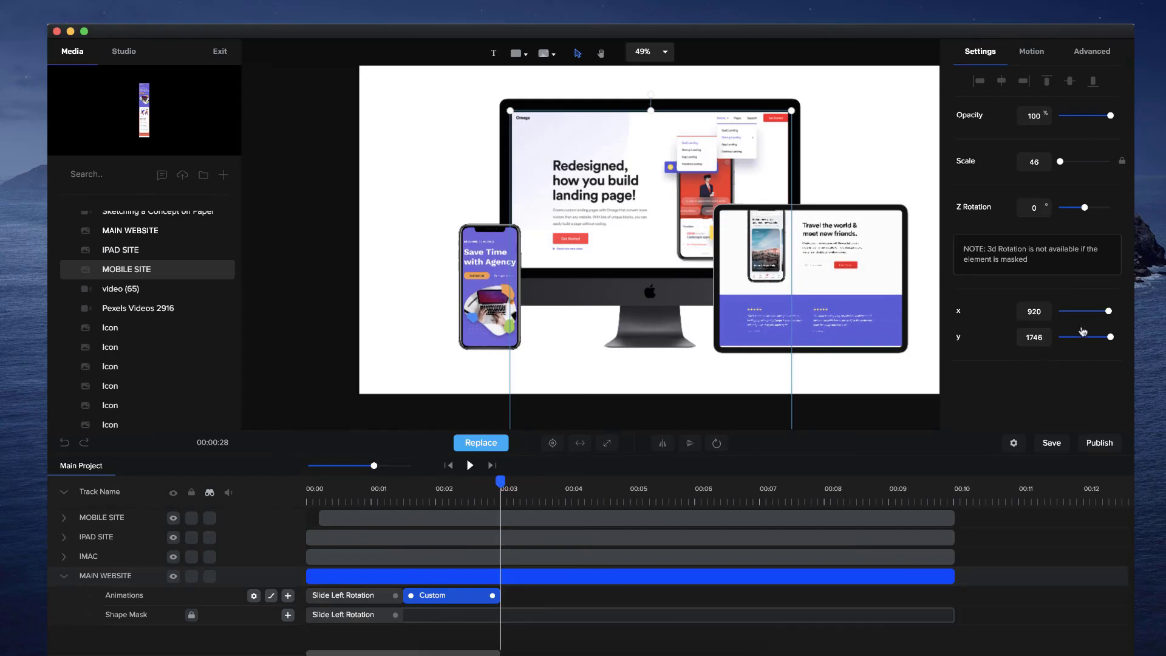
drag(1110, 337, 1082, 337)
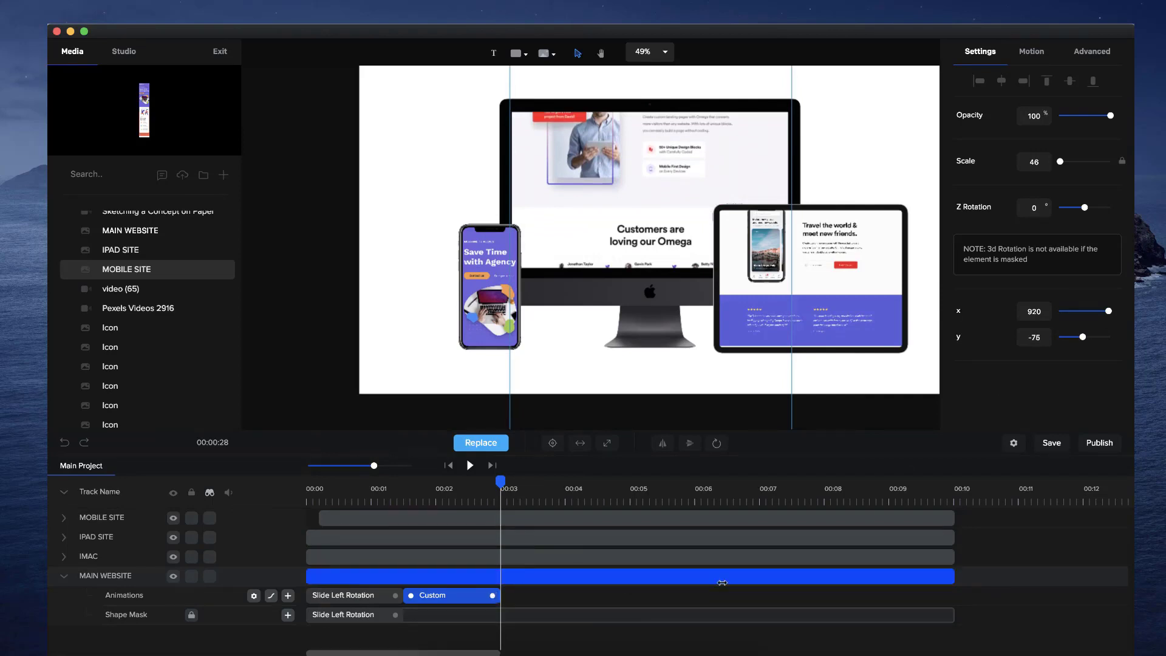
Extend MAIN WEBSITE's custom animation to the end of its track at about 10 seconds and collapse the track
drag(722, 583, 953, 577)
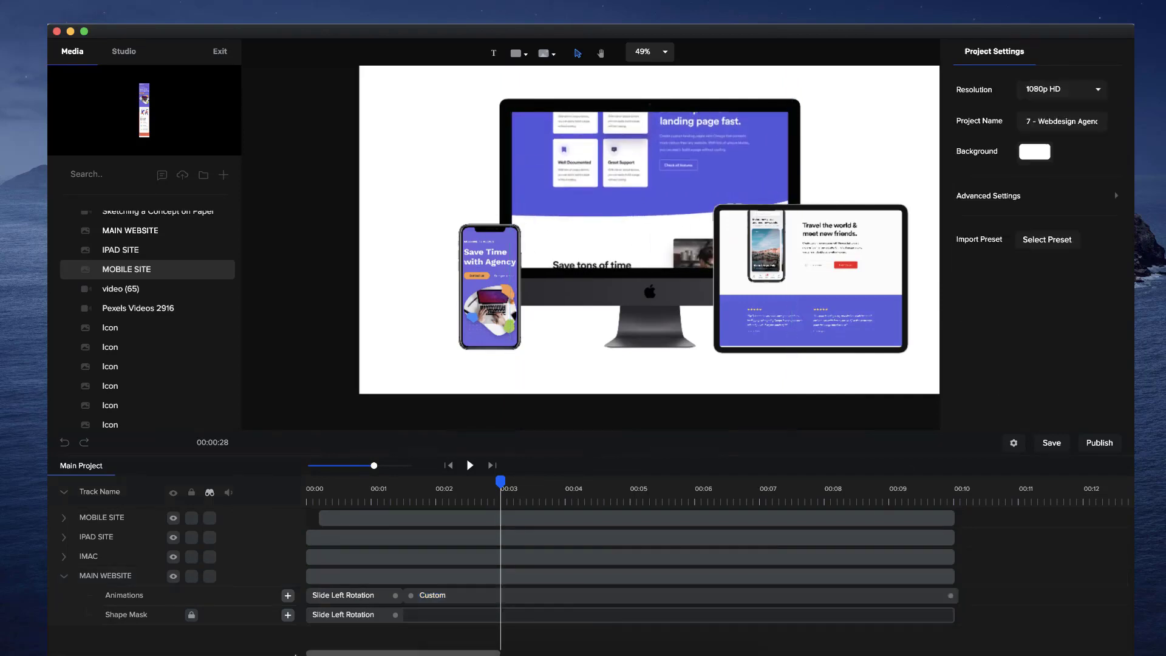
click(67, 578)
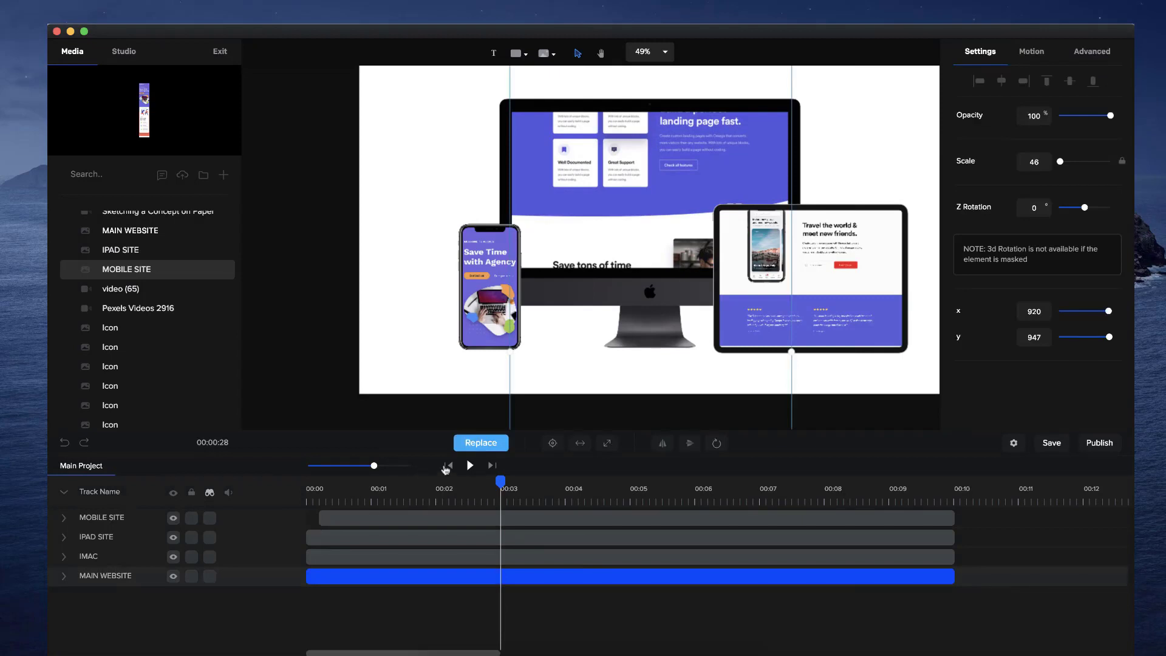
Play the whole scene from the start to about 8.5 seconds to check the scrolling on all three devices
click(448, 465)
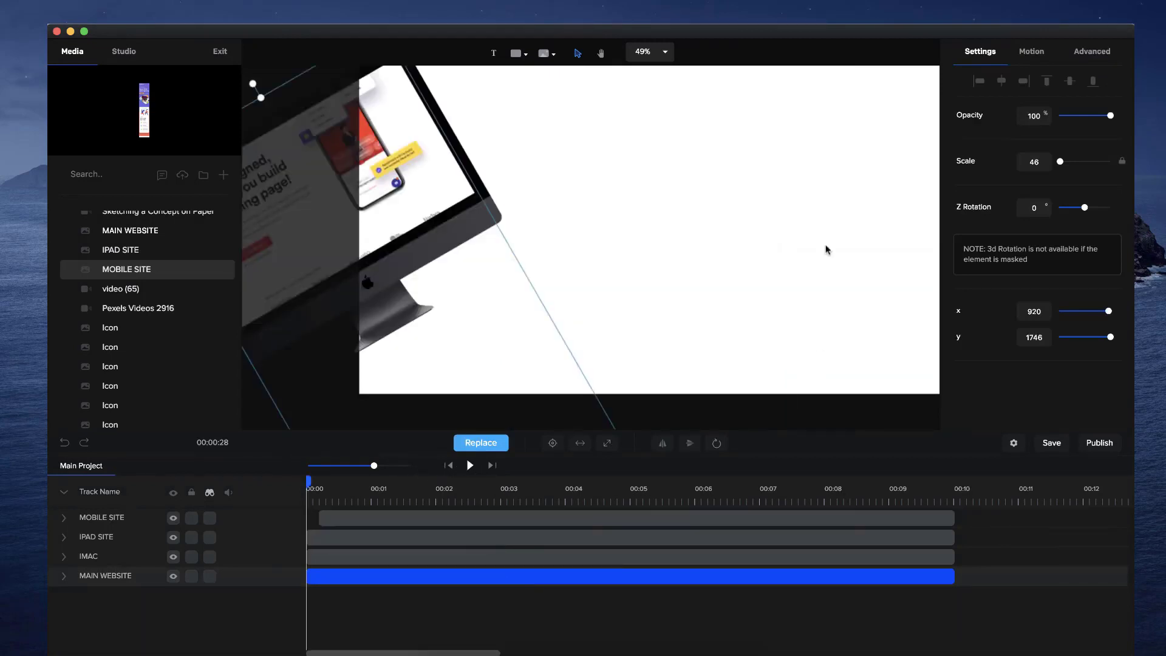
scroll(823, 267, down, 3)
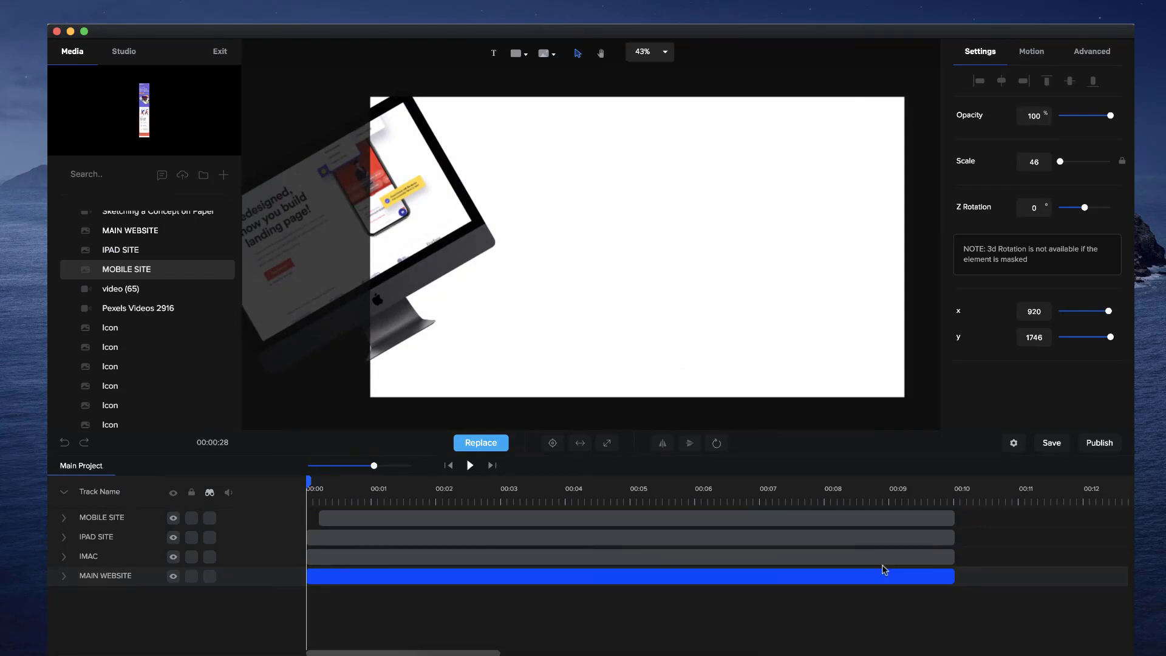
key(space)
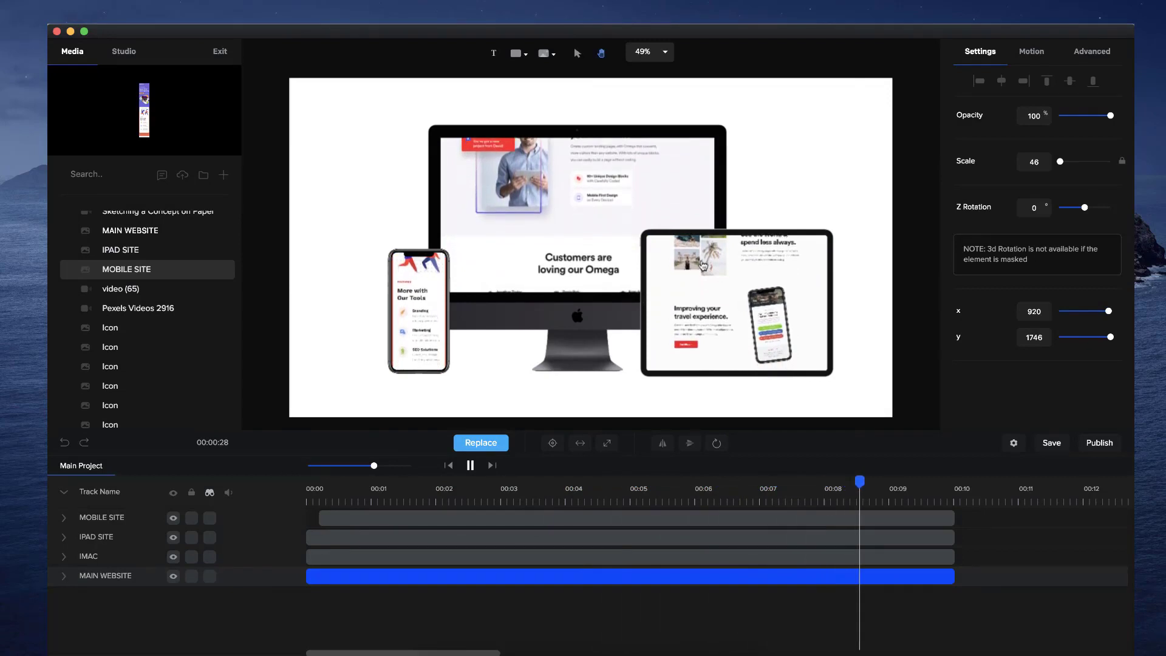
key(space)
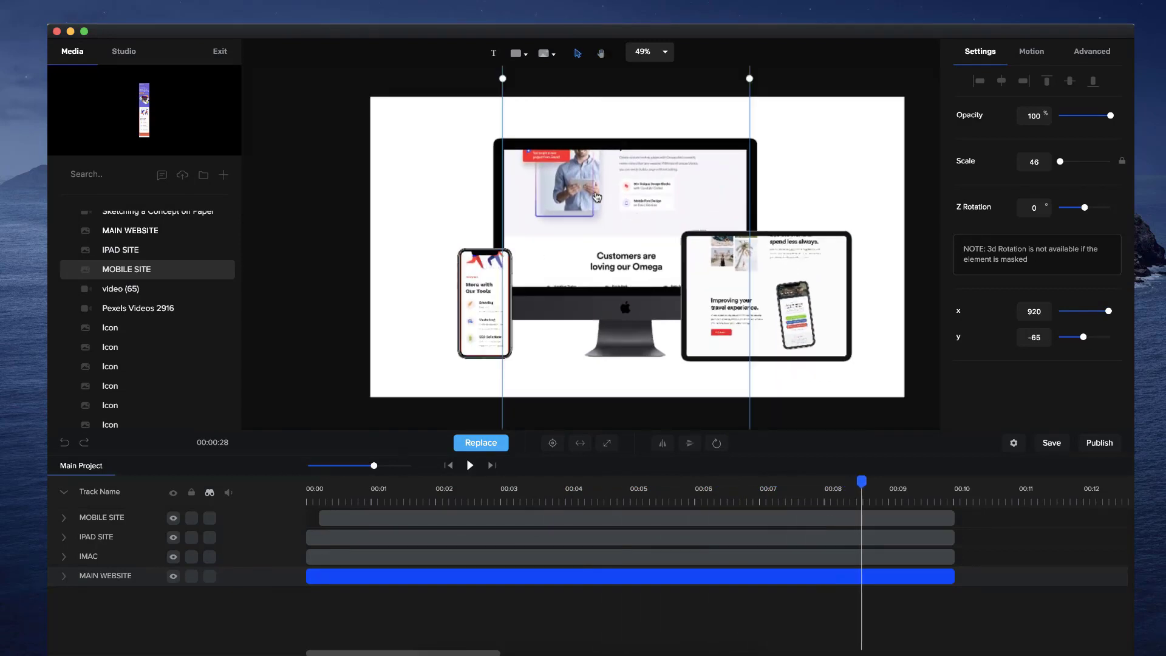
Set MAIN WEBSITE's y position to 525 at the end of its custom animation, keeping the animation's end at about 10 seconds
click(71, 580)
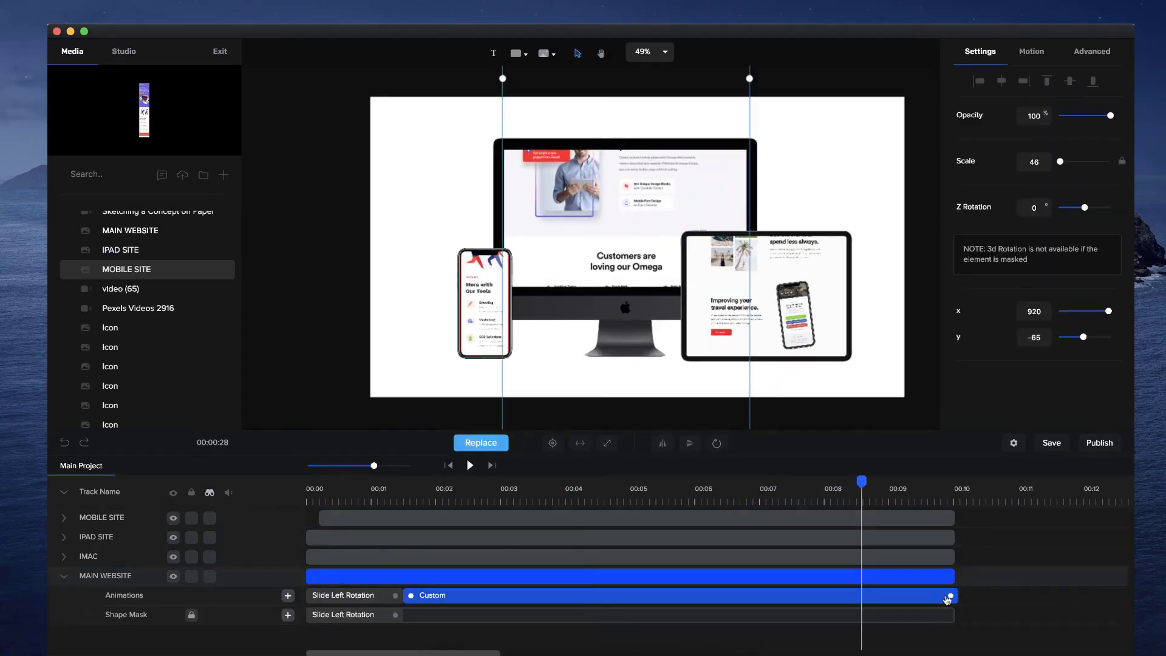
click(950, 598)
drag(936, 596, 845, 597)
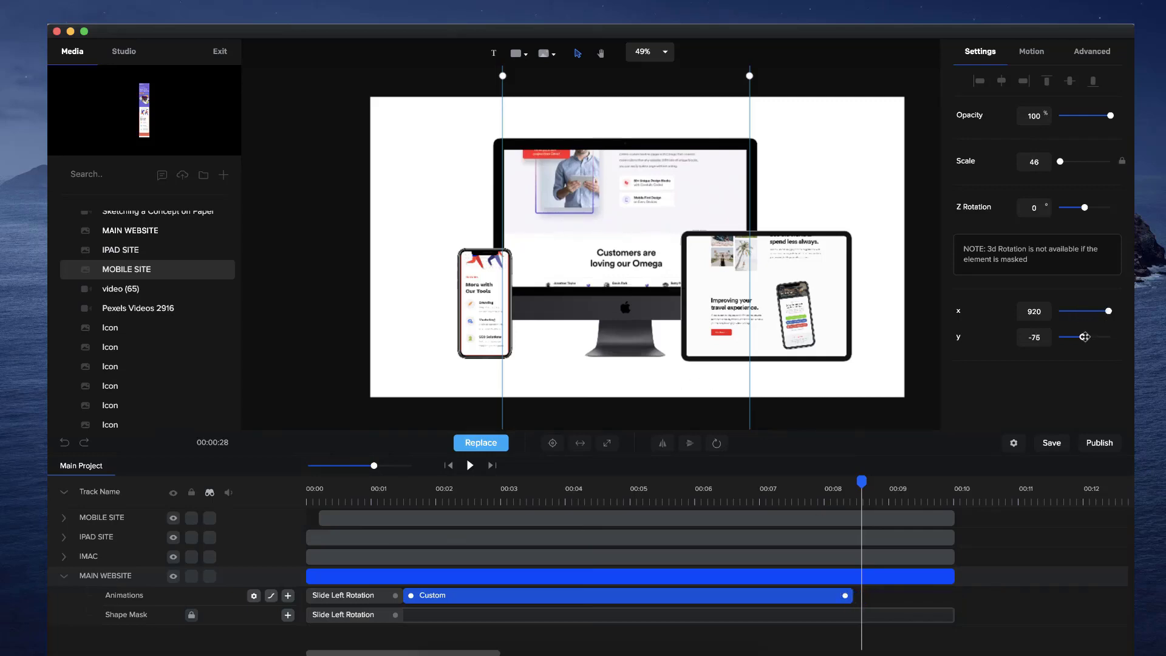
drag(1085, 337, 1101, 336)
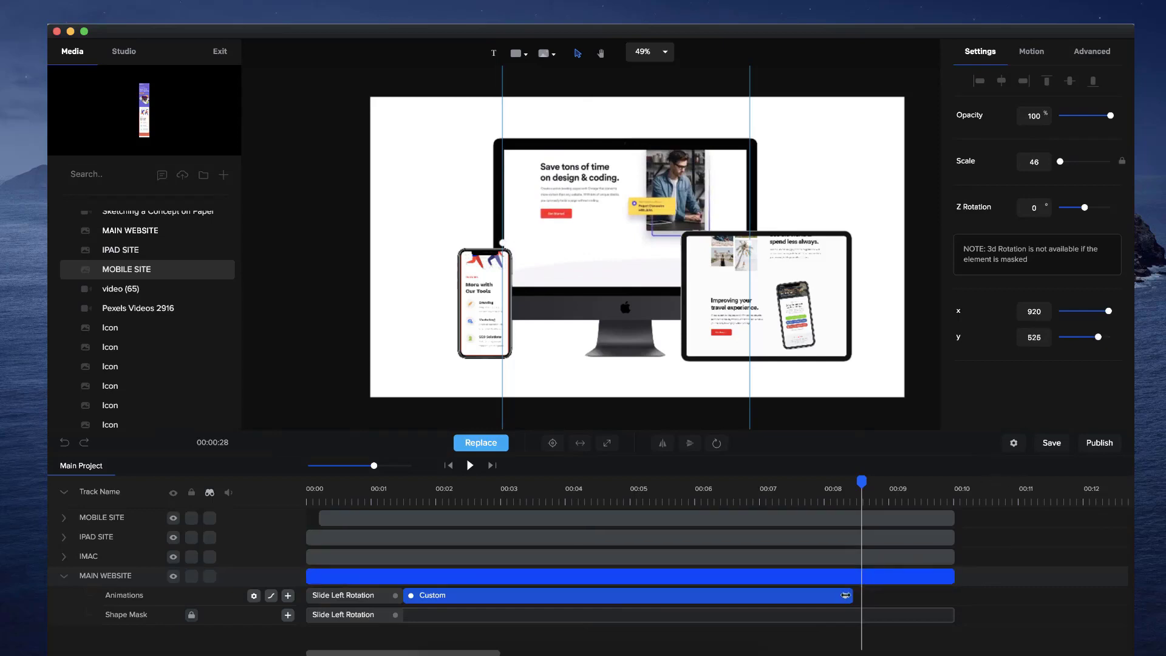
drag(845, 595, 952, 595)
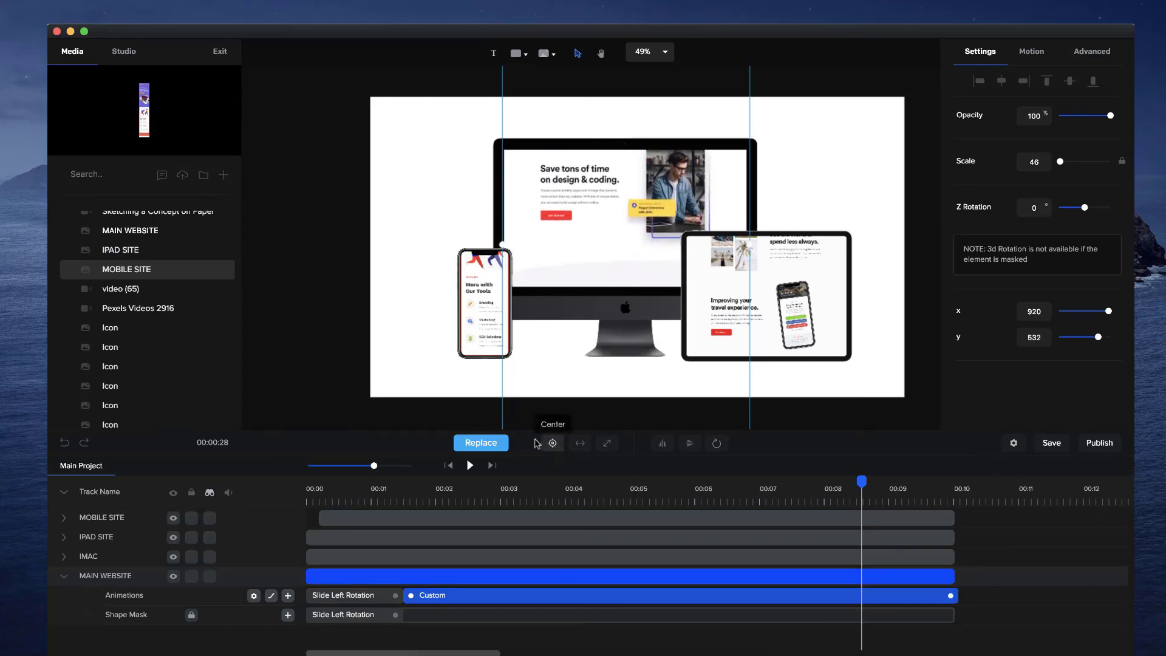
Play the scene to check the iMac page's shorter scroll, stopping at about 7.5 seconds, and collapse MAIN WEBSITE
click(469, 465)
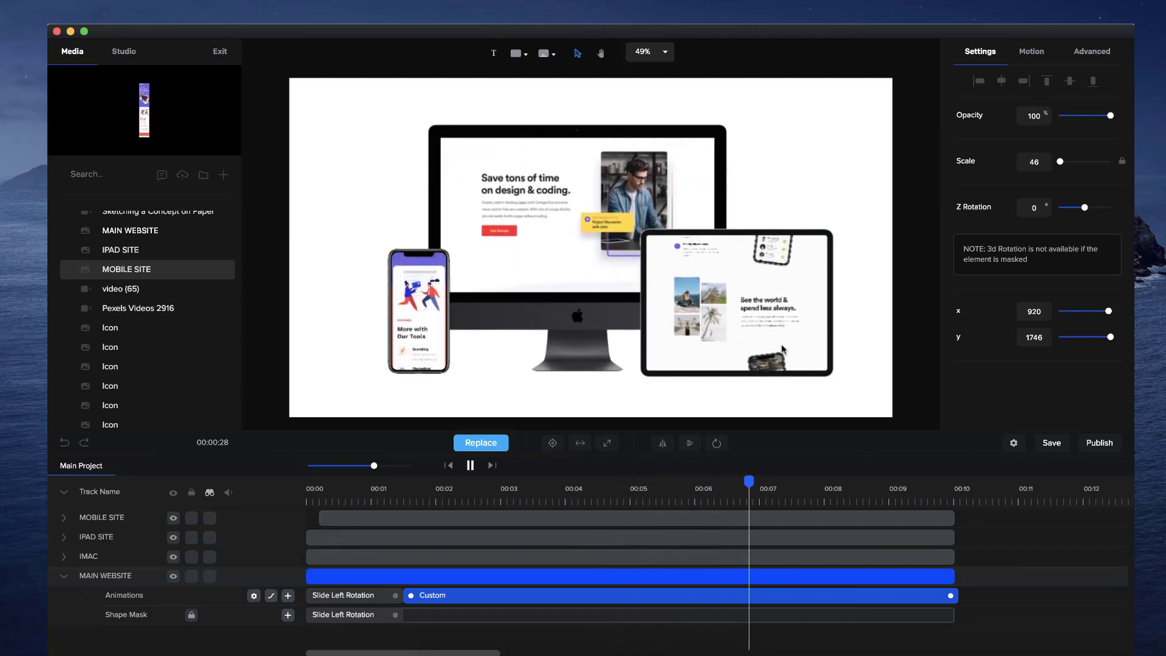
key(space)
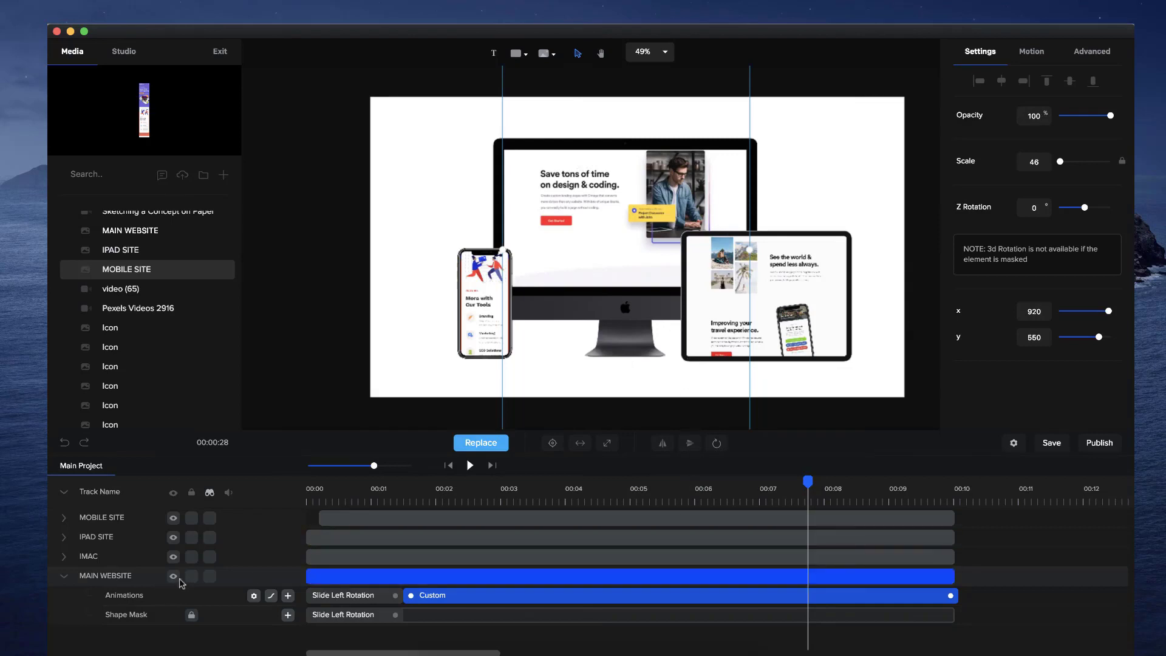
click(64, 577)
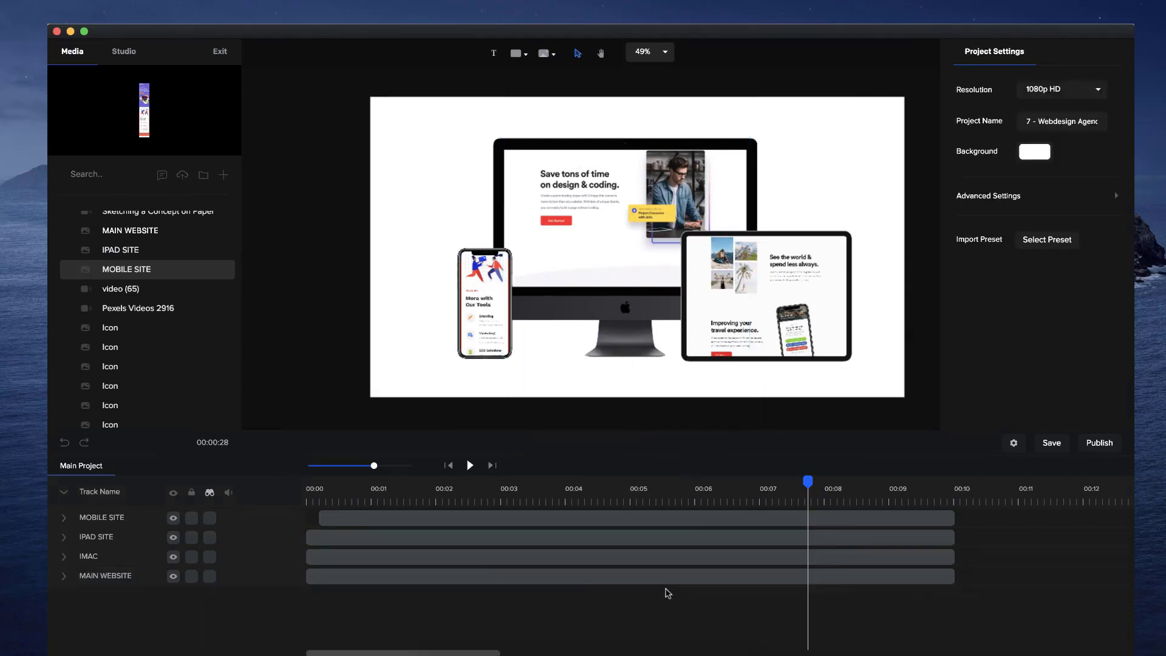